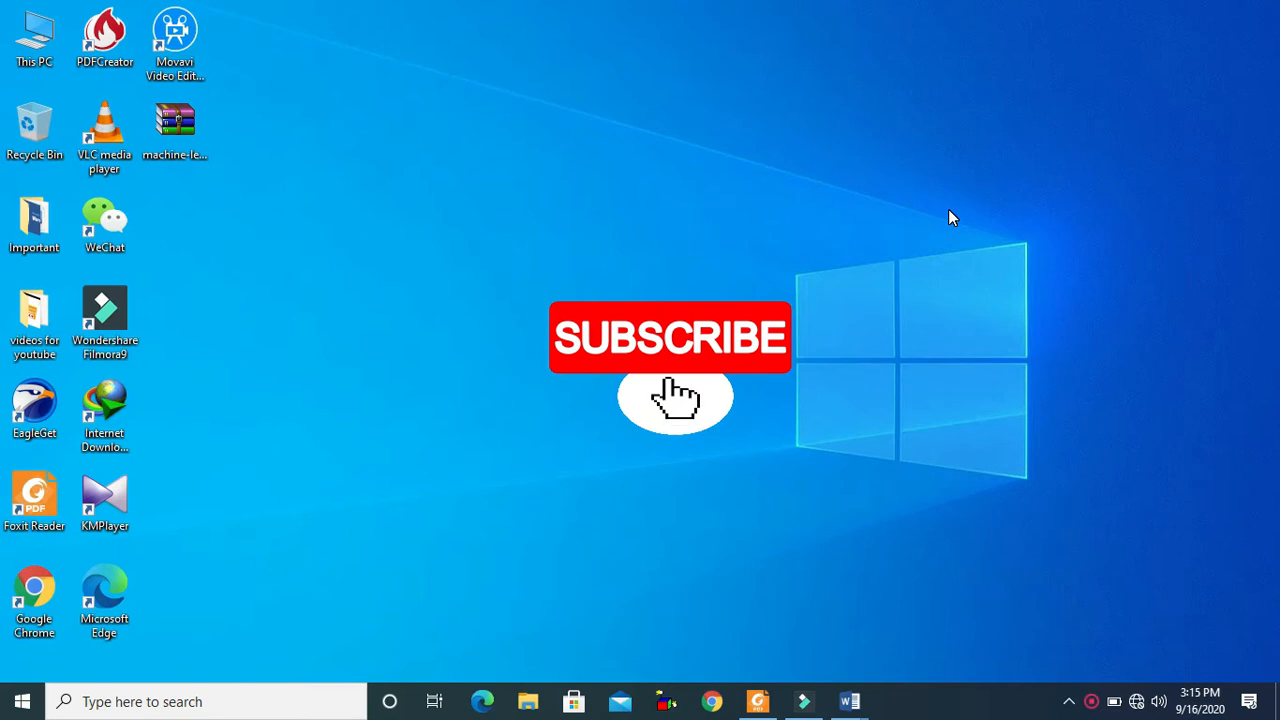
- Switch to the blank Word document and insert a table with 6 columns and 3 rows
{"action": "left_click", "coordinate": [850, 702]}
{"action": "left_click", "coordinate": [917, 643]}
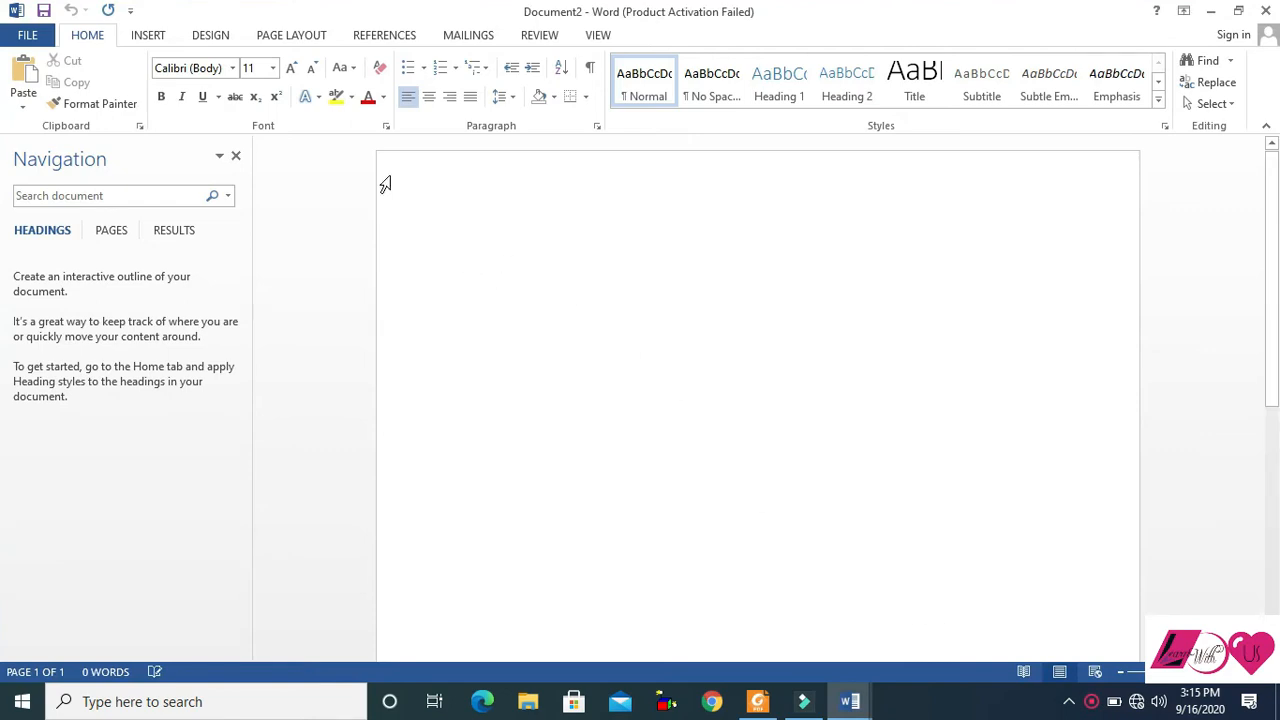
{"action": "left_click", "coordinate": [145, 36]}
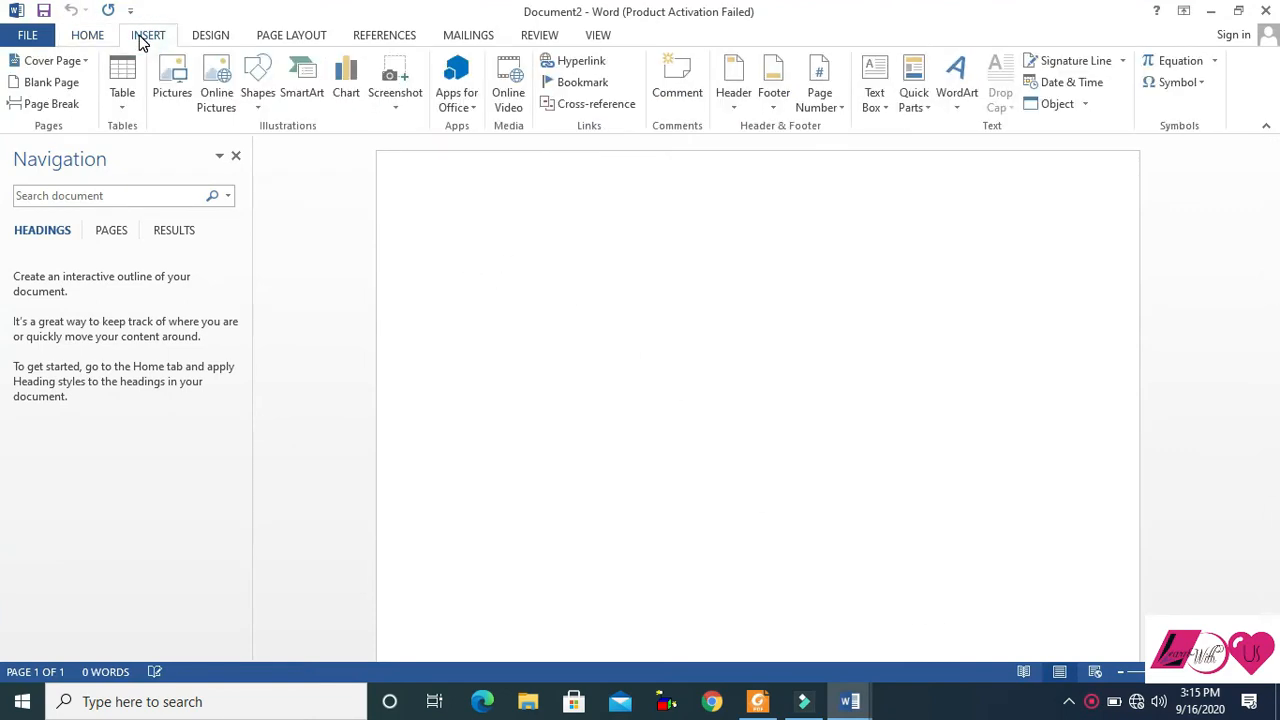
{"action": "left_click", "coordinate": [123, 105]}
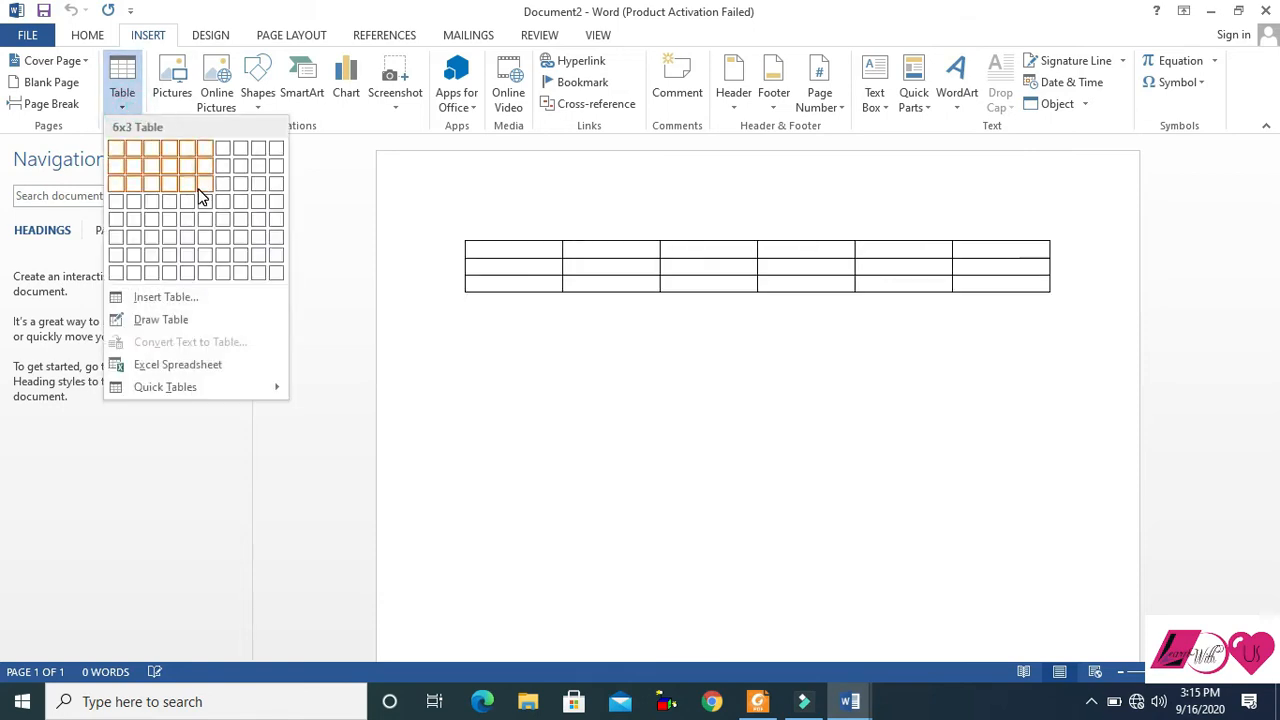
{"action": "left_click", "coordinate": [200, 196]}
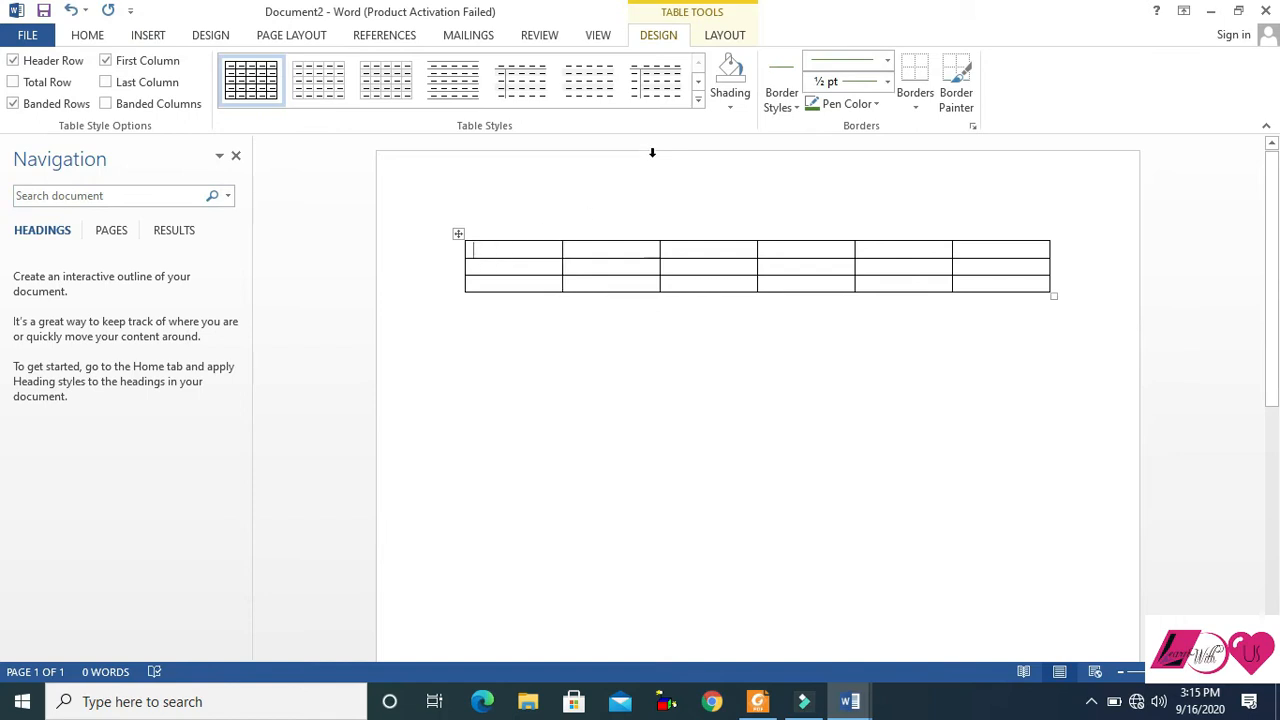
{"action": "left_click", "coordinate": [727, 40]}
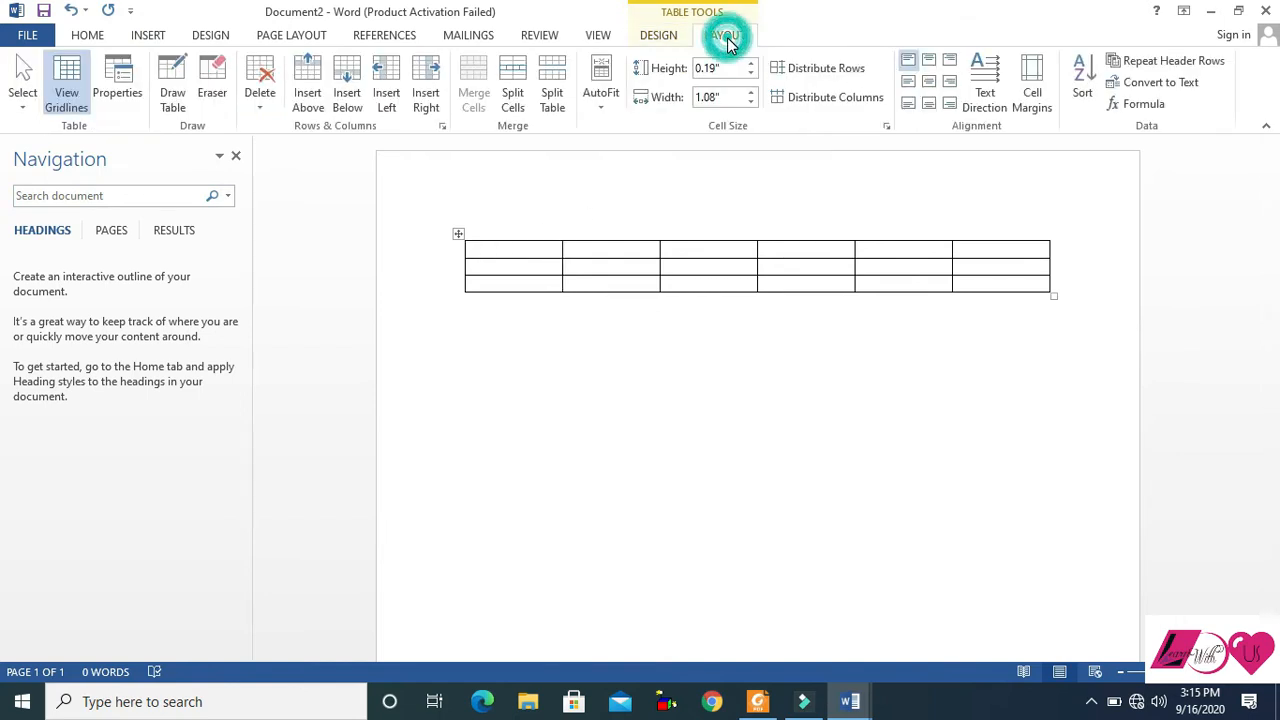
{"action": "left_click", "coordinate": [665, 40]}
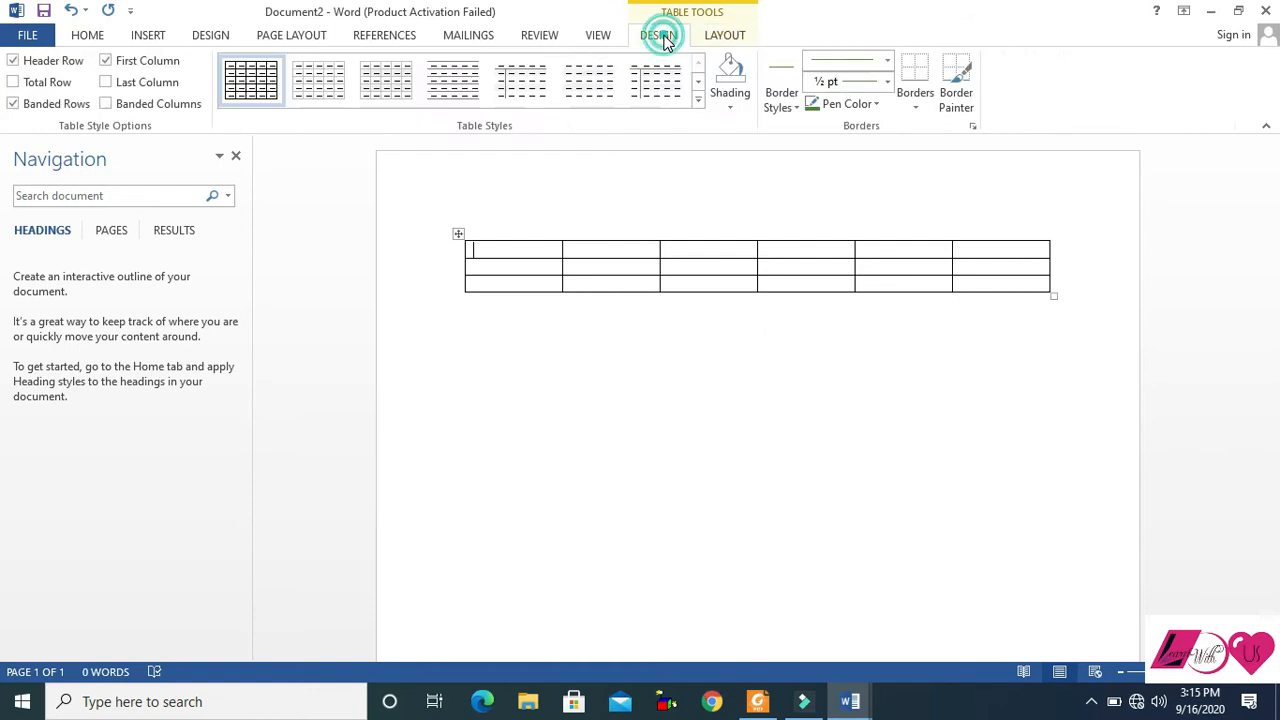
{"action": "left_click", "coordinate": [738, 40]}
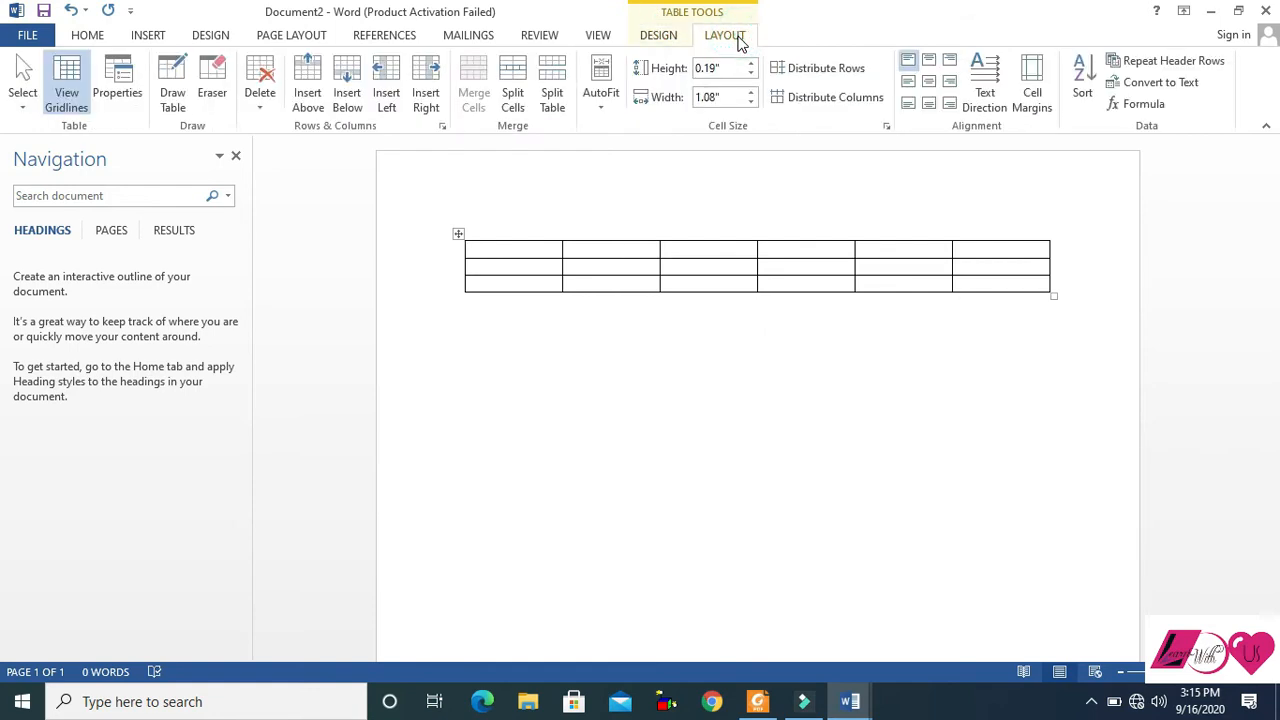
{"action": "left_click", "coordinate": [510, 254]}
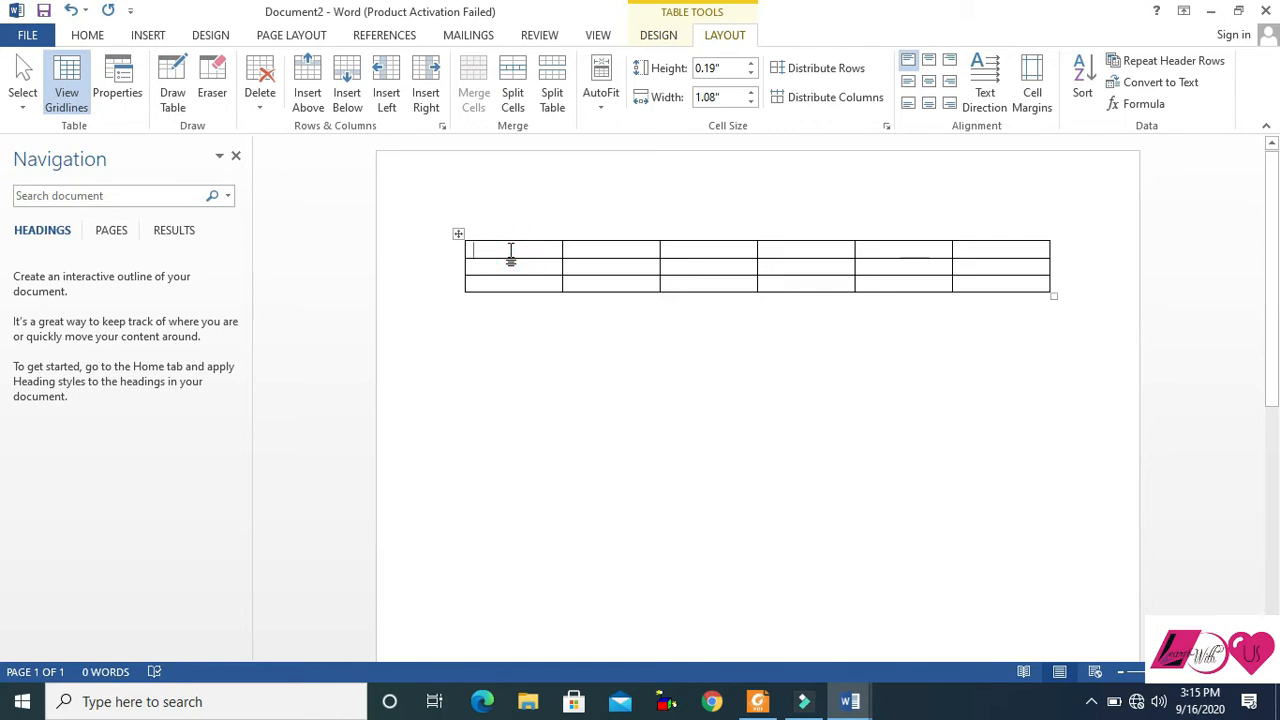
- Apply the plain style with lines below the header and beside the first column, and switch Header Row formatting off and back on
{"action": "left_click", "coordinate": [657, 36]}
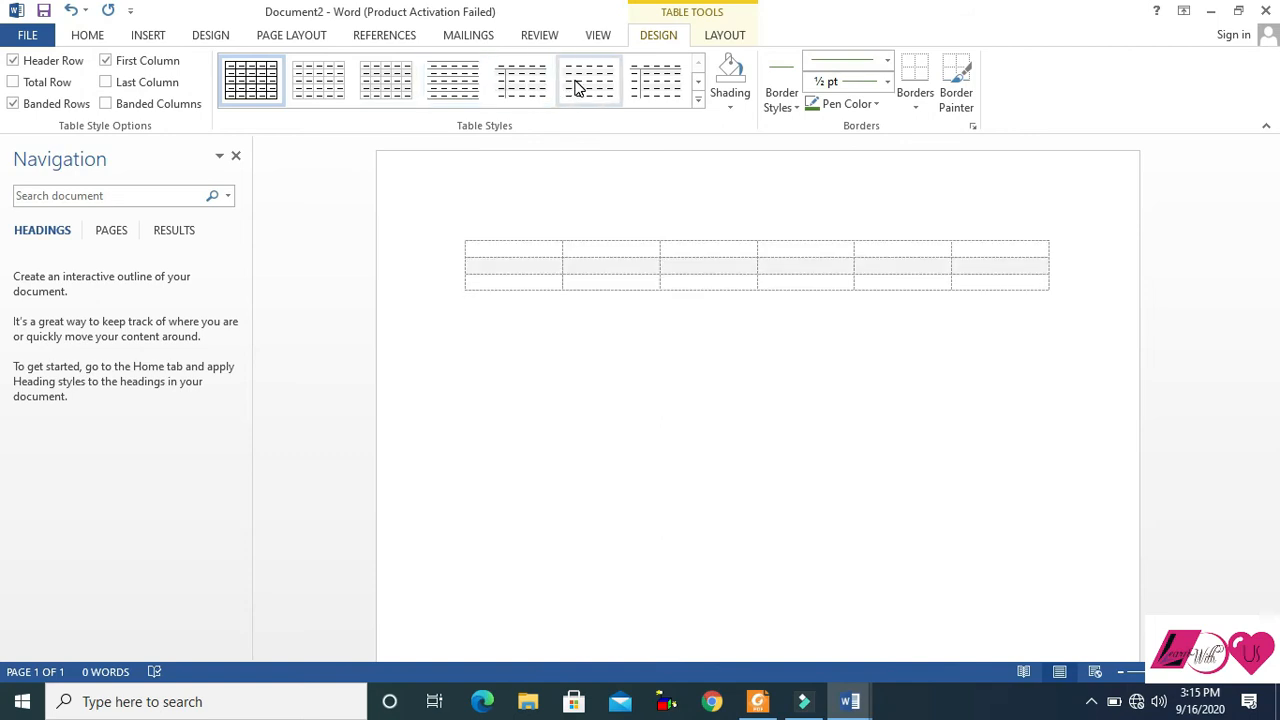
{"action": "left_click", "coordinate": [532, 88]}
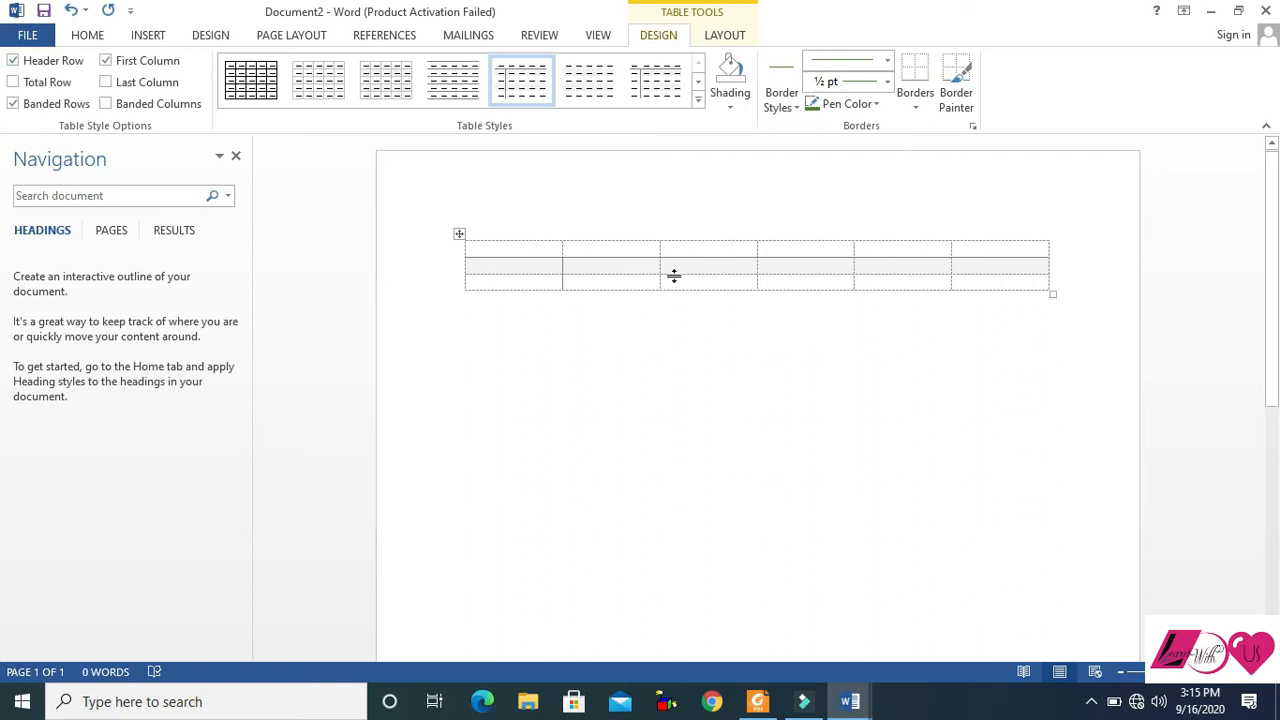
{"action": "left_click", "coordinate": [635, 267]}
{"action": "left_click", "coordinate": [13, 62]}
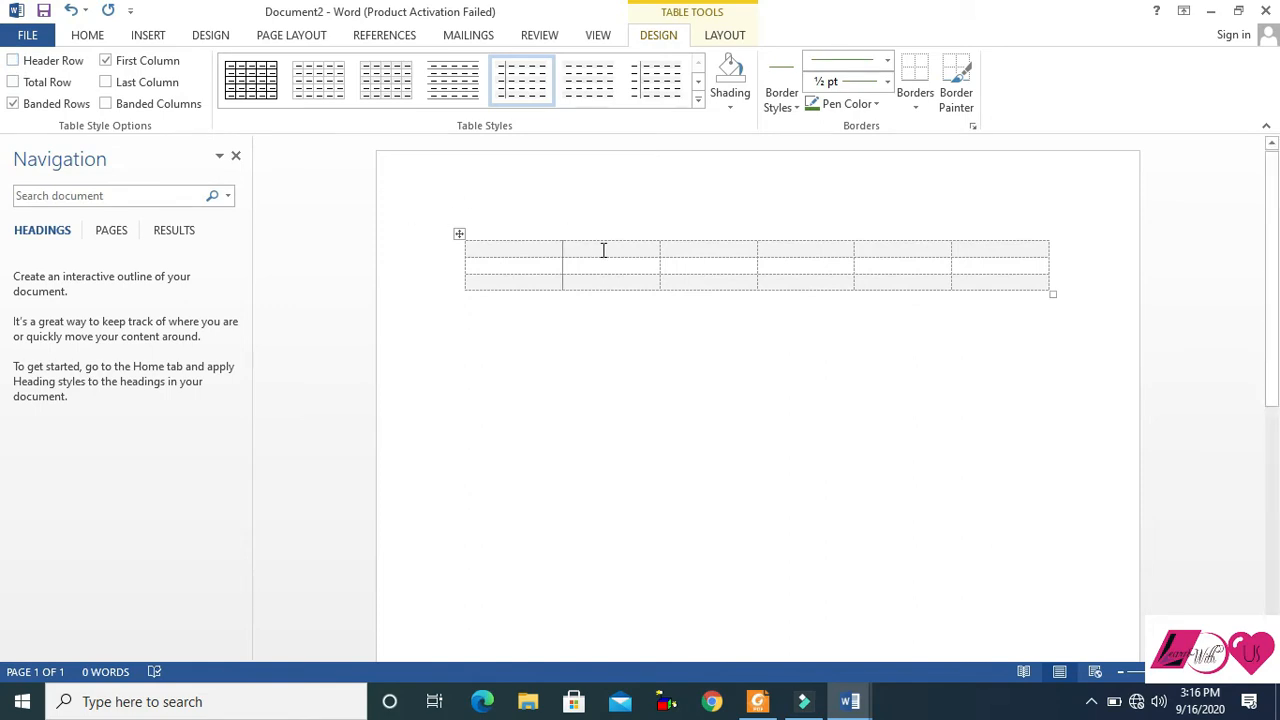
{"action": "left_click", "coordinate": [28, 62]}
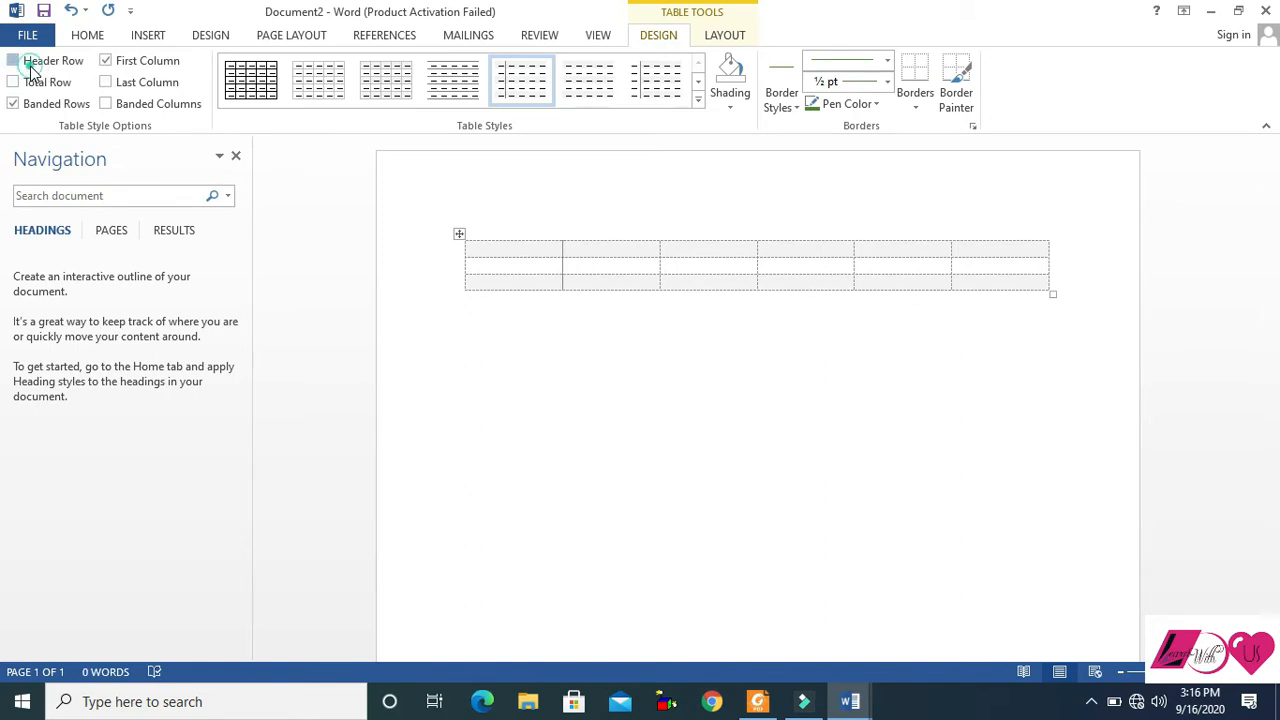
- Turn on Total Row formatting for the table, and switch First Column formatting off and back on
{"action": "left_click", "coordinate": [37, 86]}
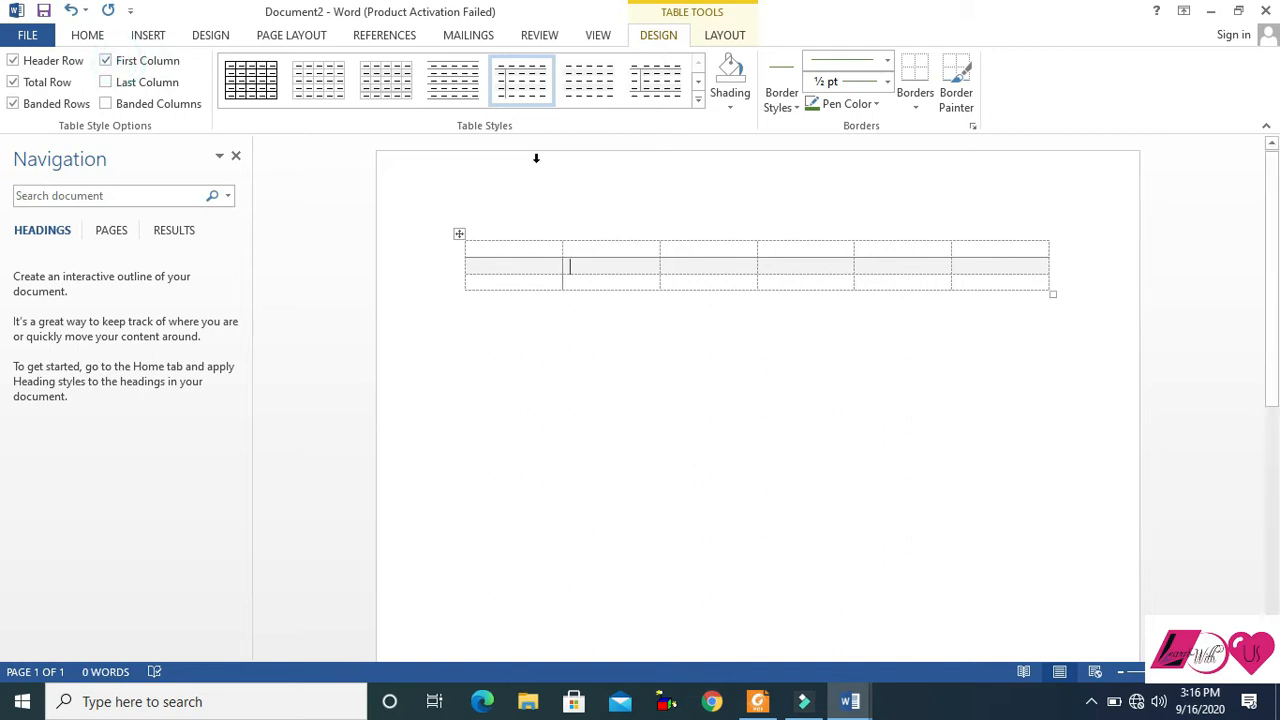
{"action": "left_click", "coordinate": [106, 61]}
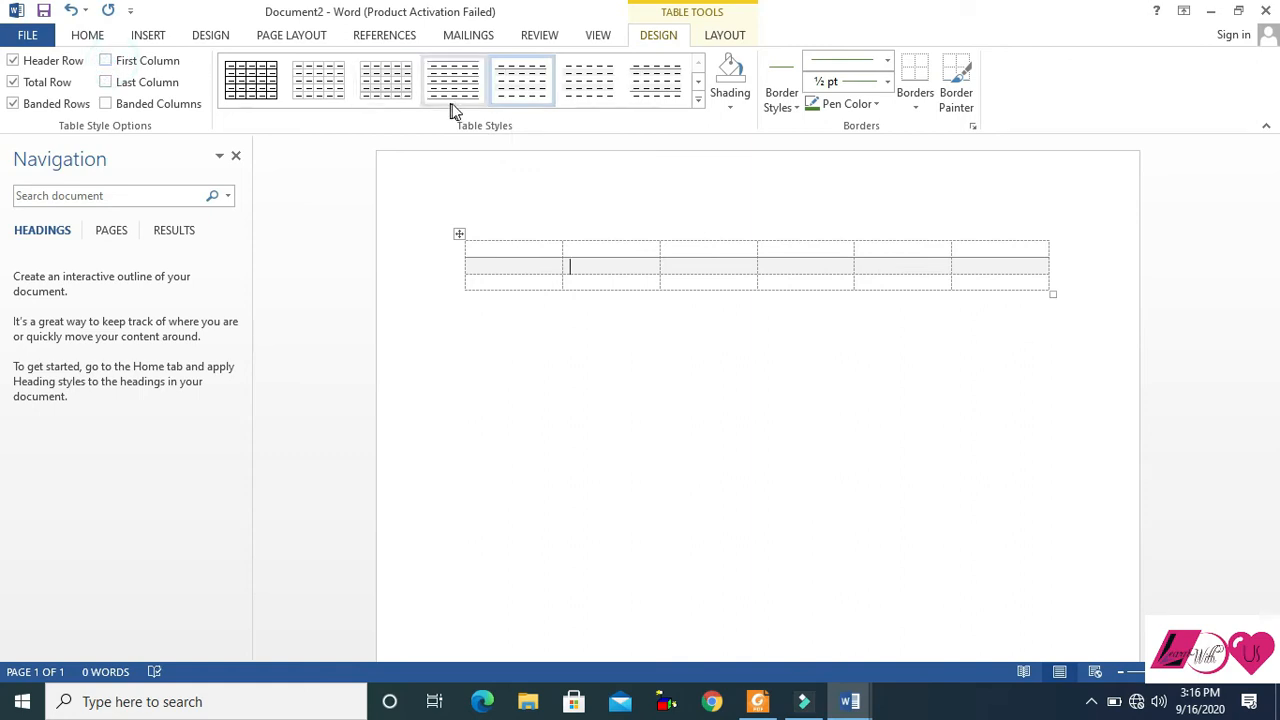
{"action": "left_click", "coordinate": [145, 64]}
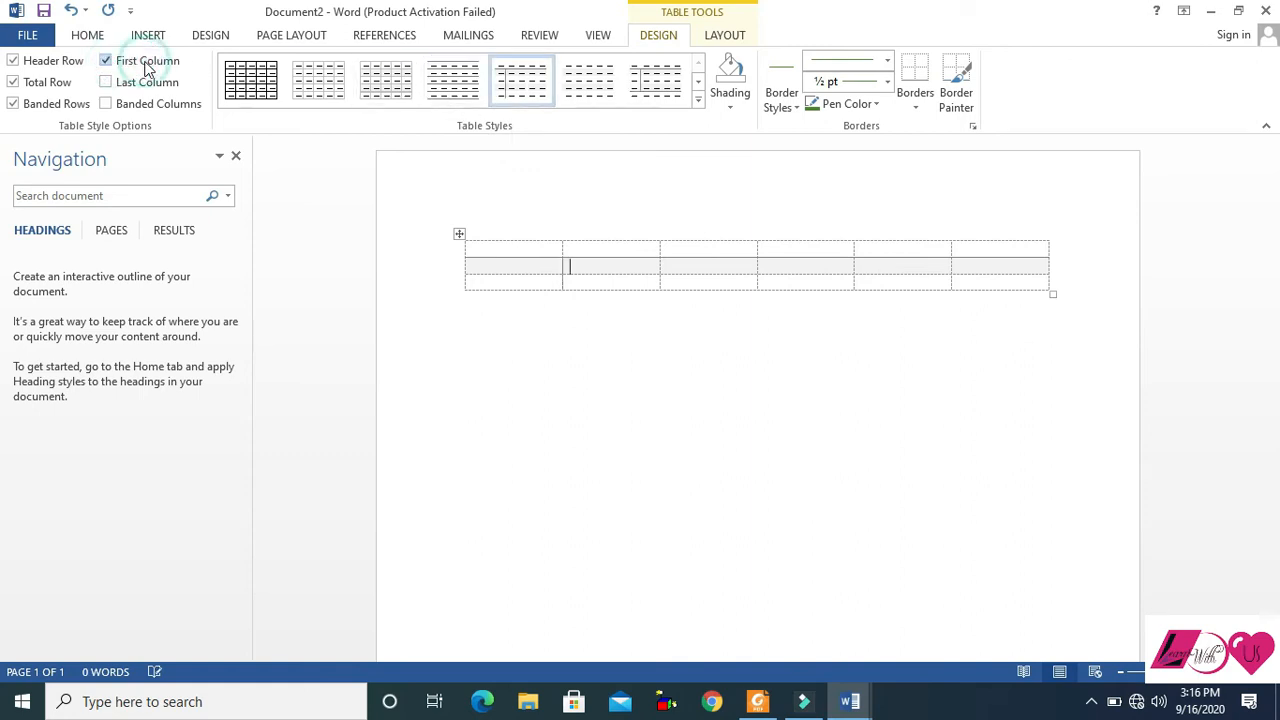
- Try the Last Column and Banded Columns formatting on the table, switching each on and back off
{"action": "left_click", "coordinate": [143, 84]}
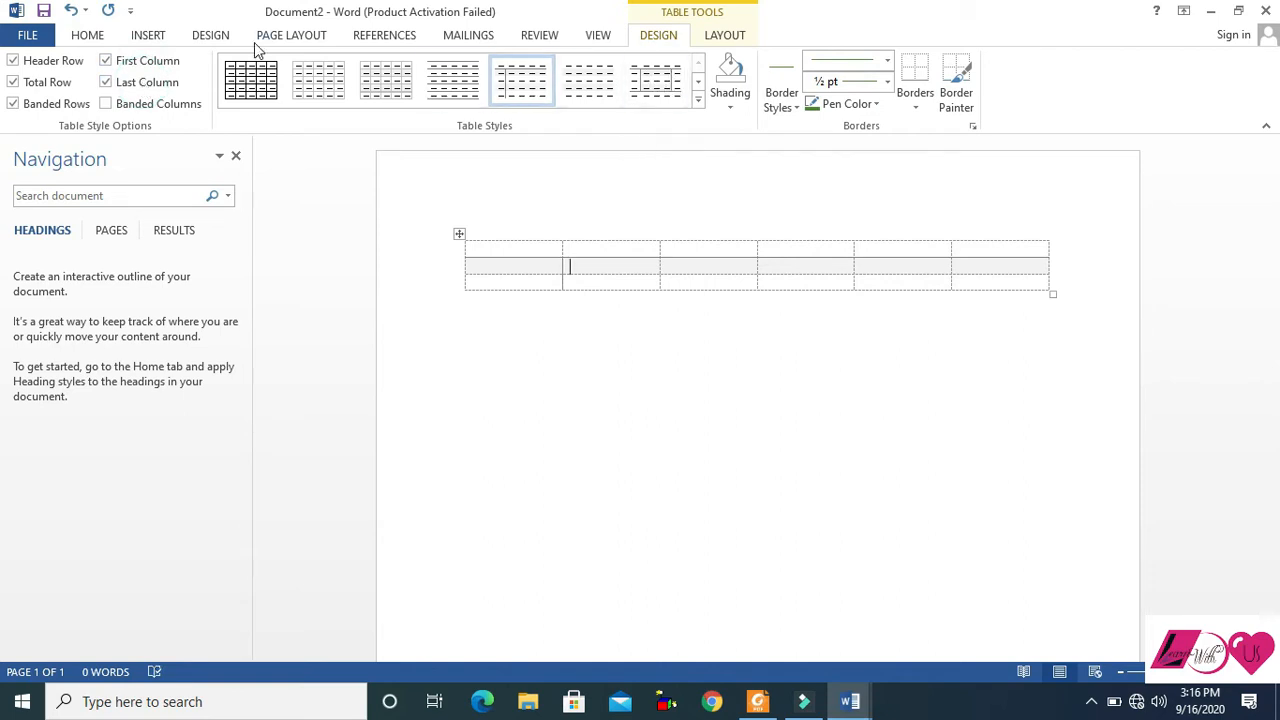
{"action": "left_click", "coordinate": [138, 88]}
{"action": "left_click", "coordinate": [140, 105]}
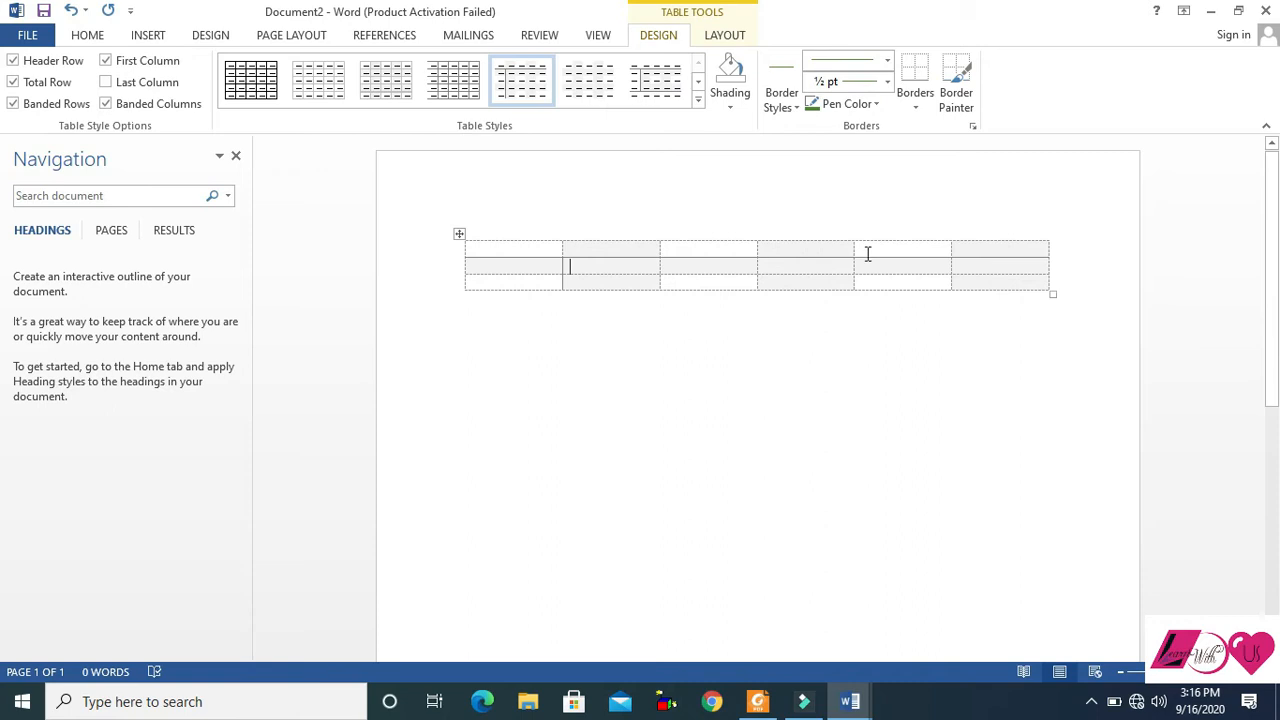
{"action": "left_click", "coordinate": [108, 104]}
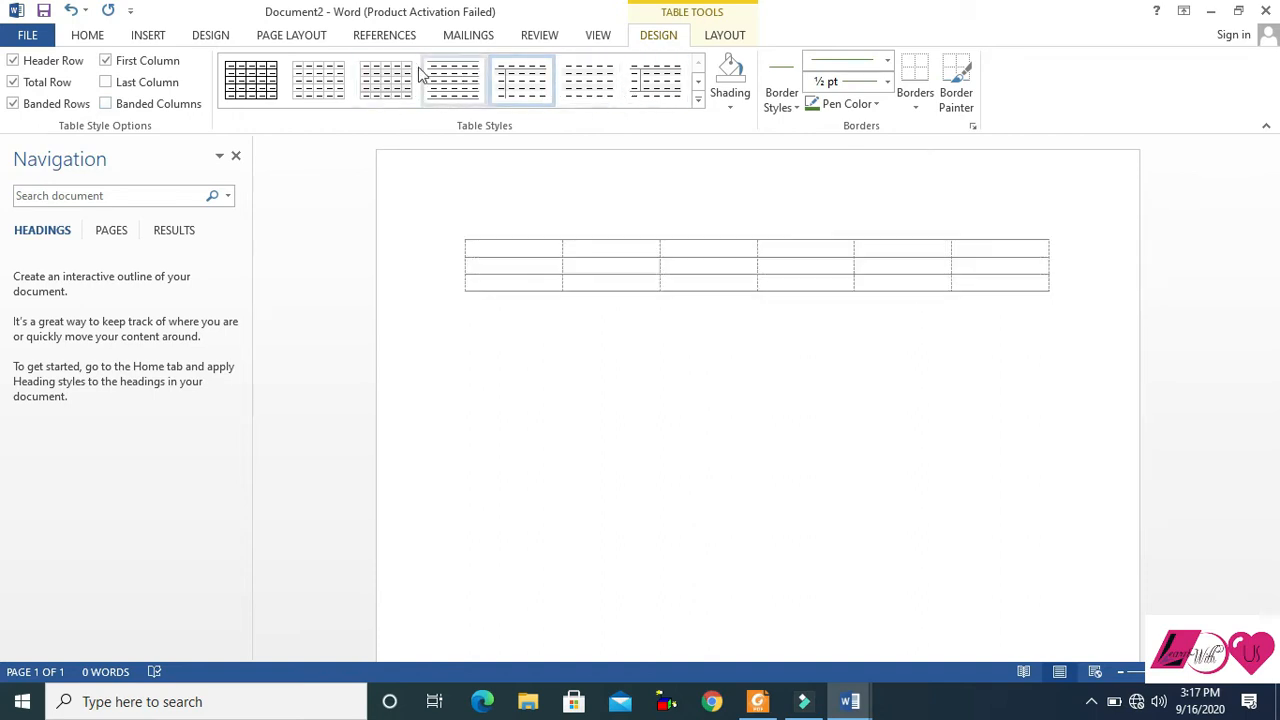
- Browse the plain and grid table styles and set the table to the plain style with full black gridlines
{"action": "left_click", "coordinate": [267, 80]}
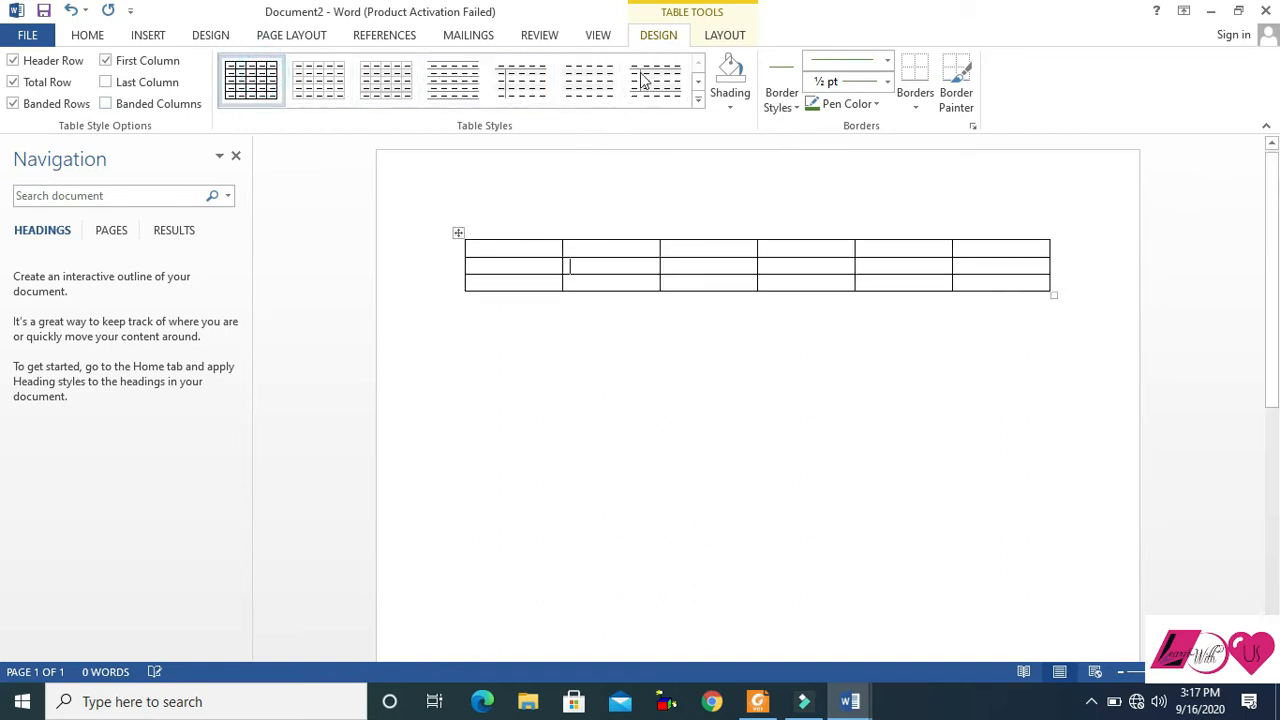
{"action": "left_click", "coordinate": [698, 100]}
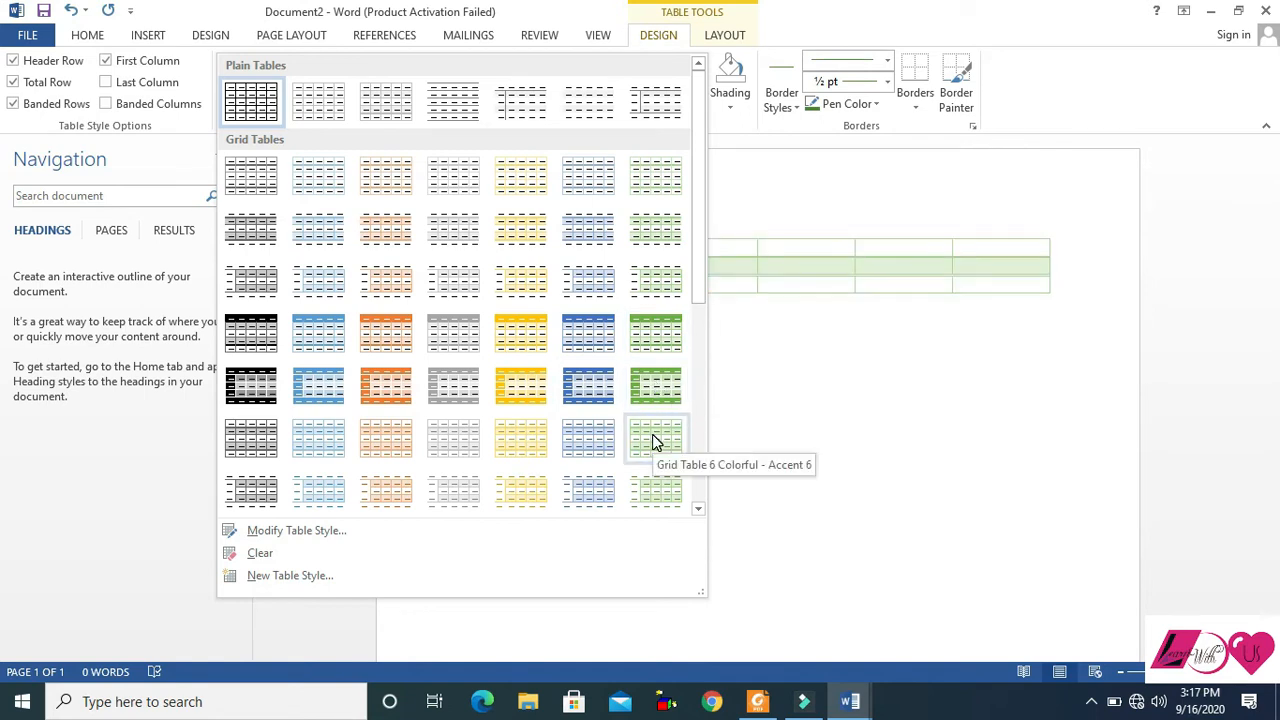
{"action": "left_click", "coordinate": [251, 102]}
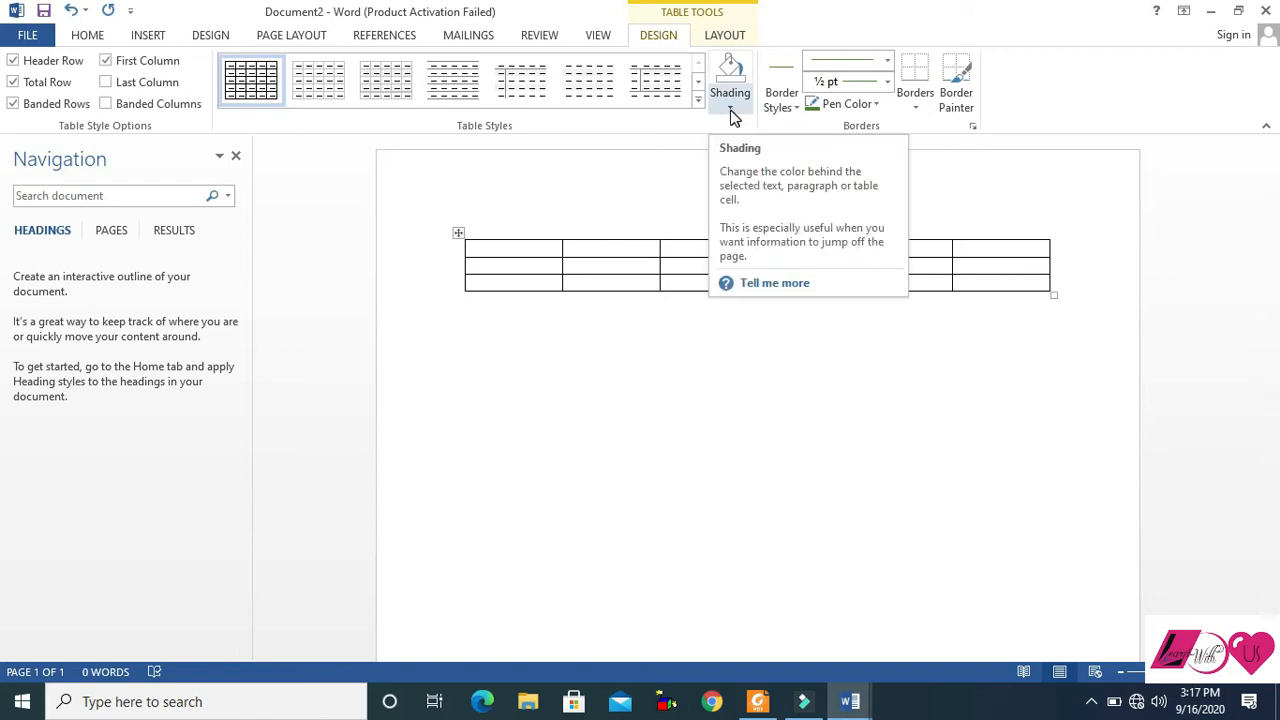
- Select the whole table and choose the orange 1 ½ pt theme border style for painting its borders
{"action": "left_click", "coordinate": [459, 233]}
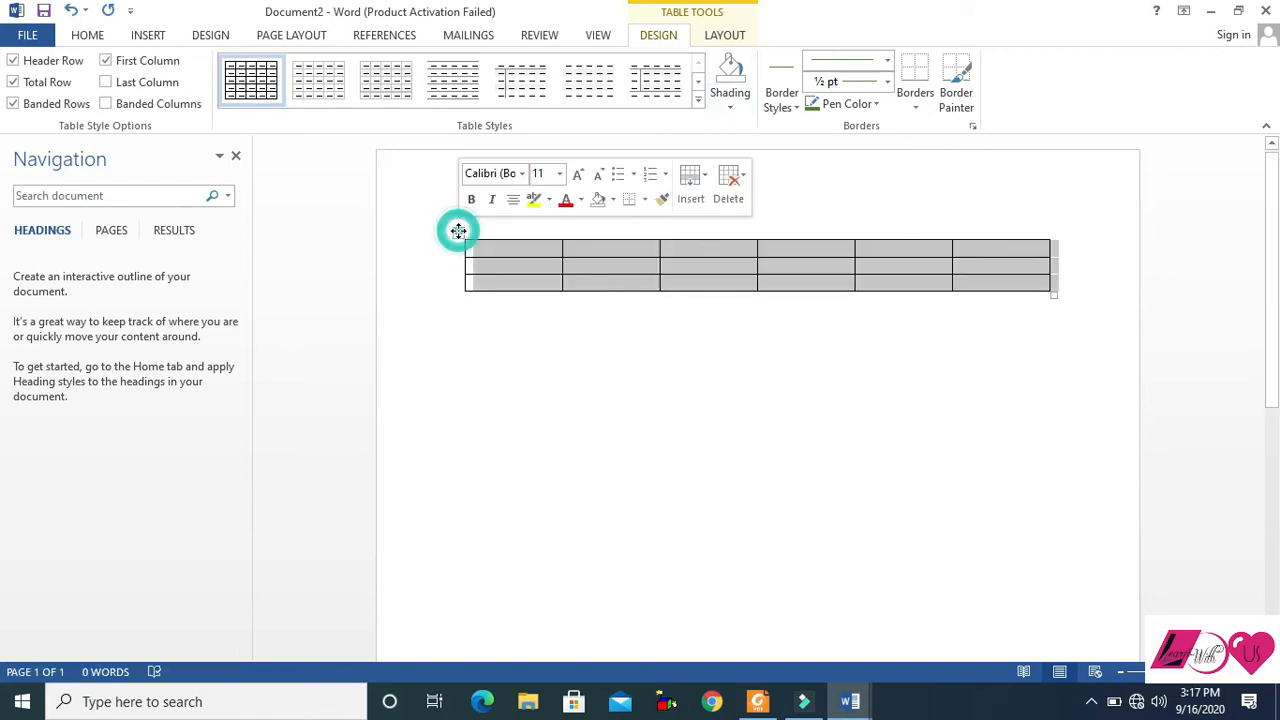
{"action": "left_click", "coordinate": [728, 112]}
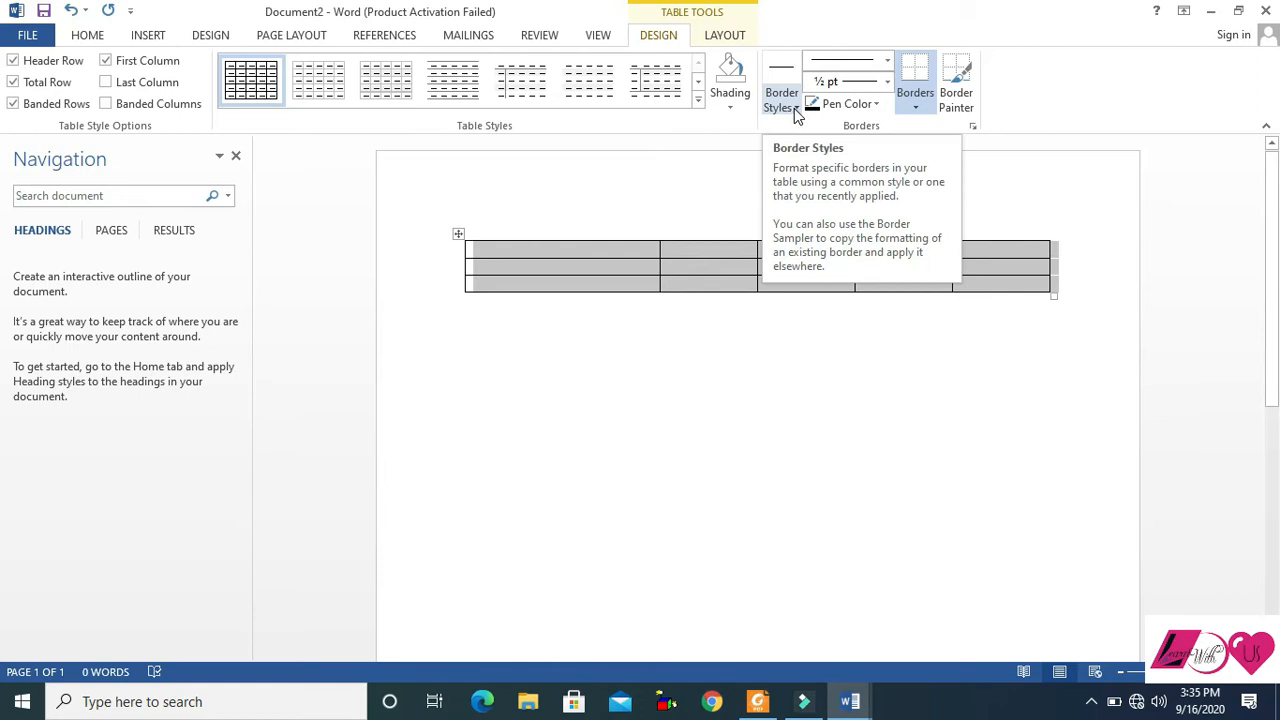
{"action": "left_click", "coordinate": [795, 108]}
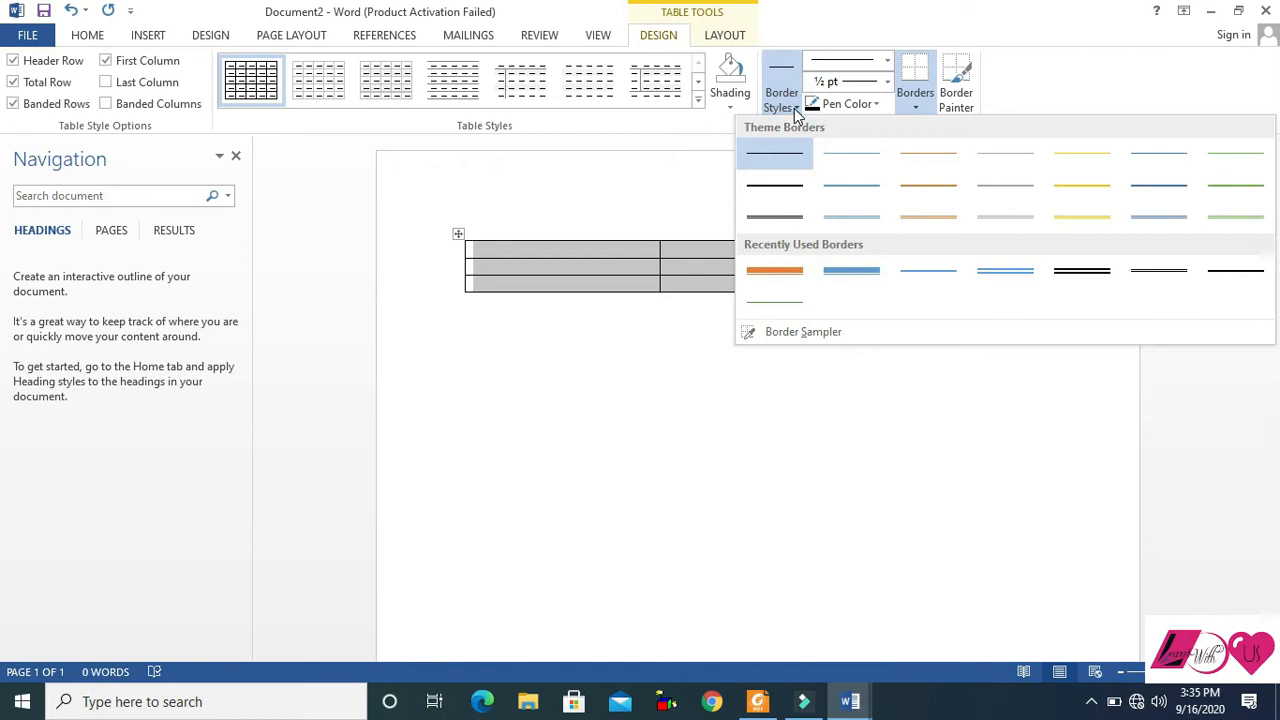
{"action": "left_click", "coordinate": [930, 180]}
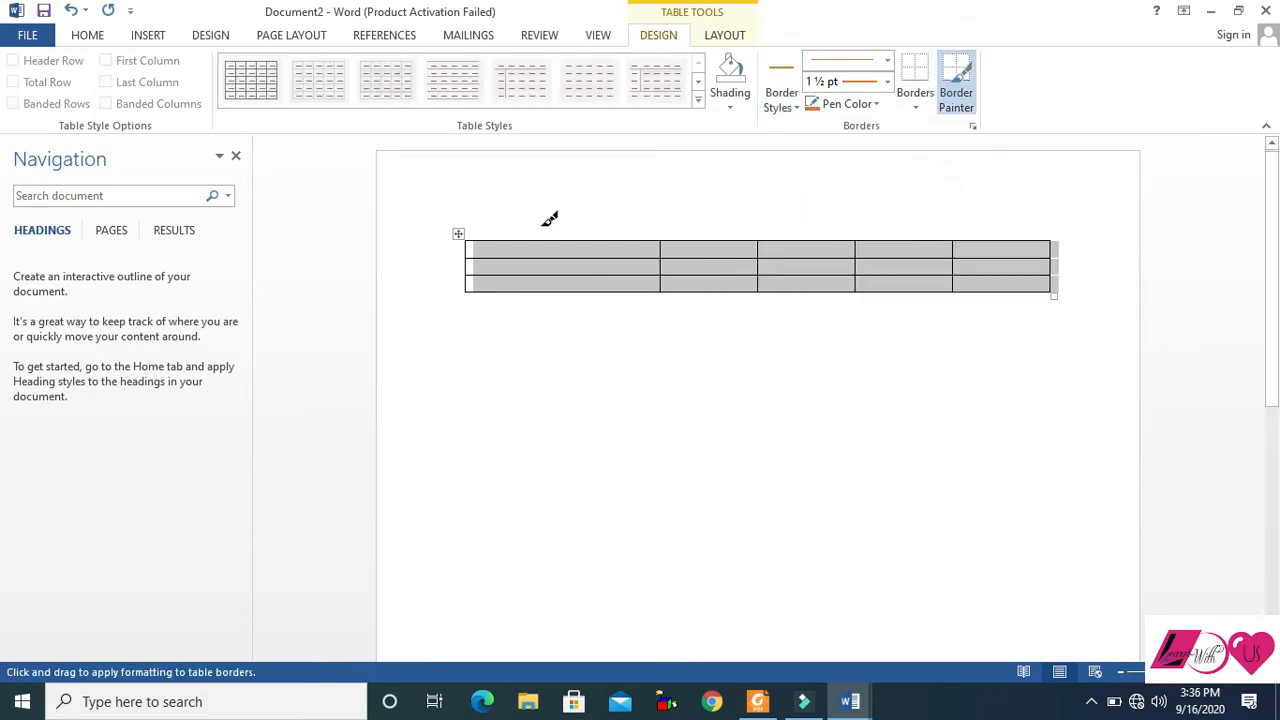
- Look over the available border line styles and line weights, and set the border pen color to green
{"action": "left_click", "coordinate": [888, 62]}
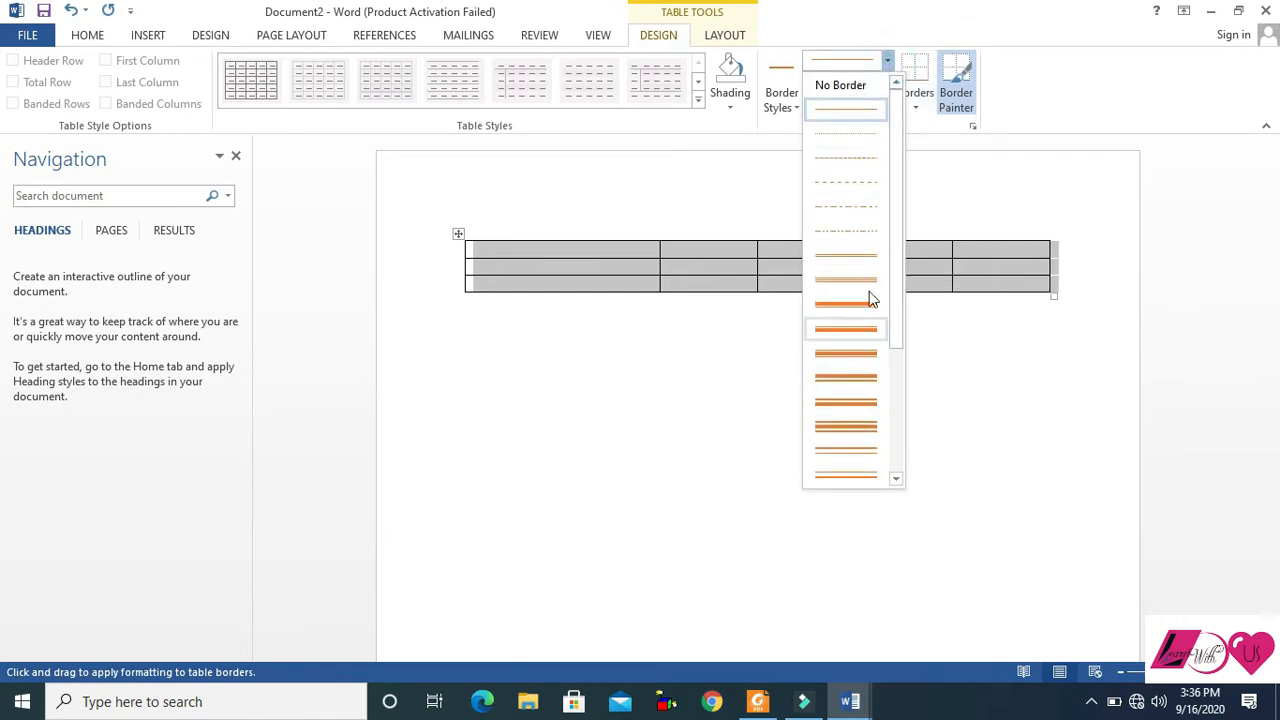
{"action": "left_click", "coordinate": [889, 62]}
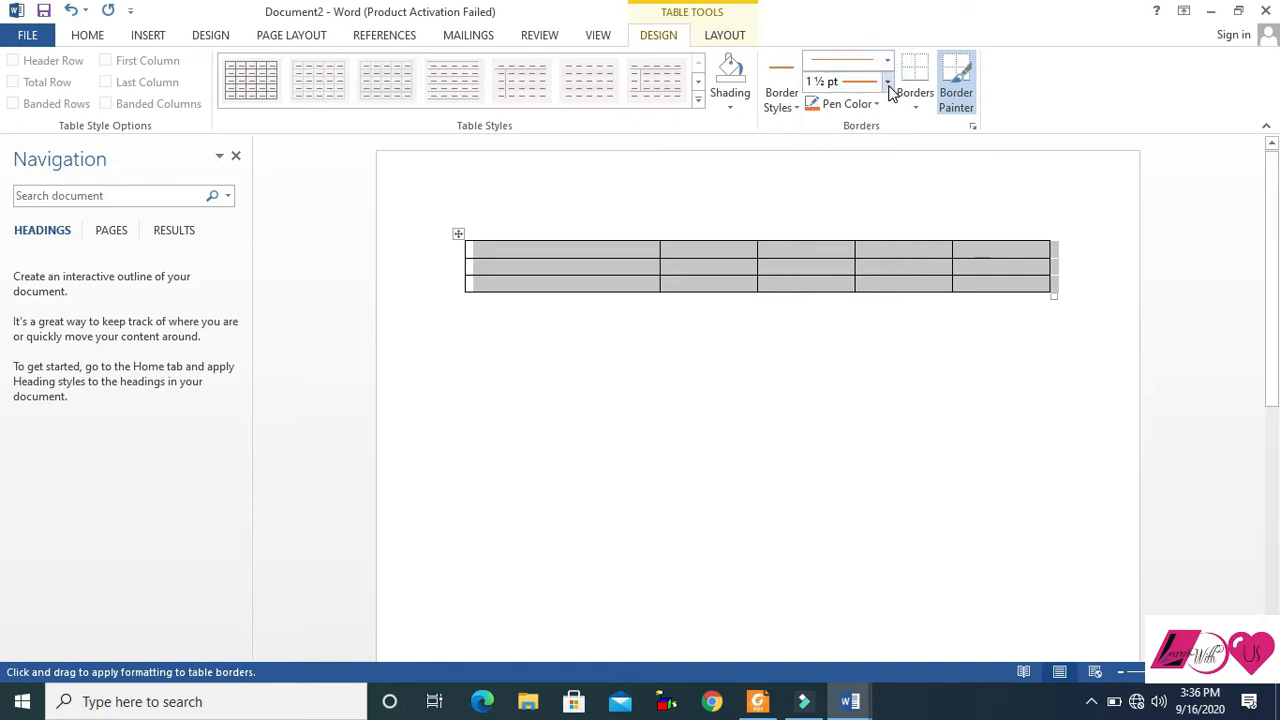
{"action": "left_click", "coordinate": [887, 82]}
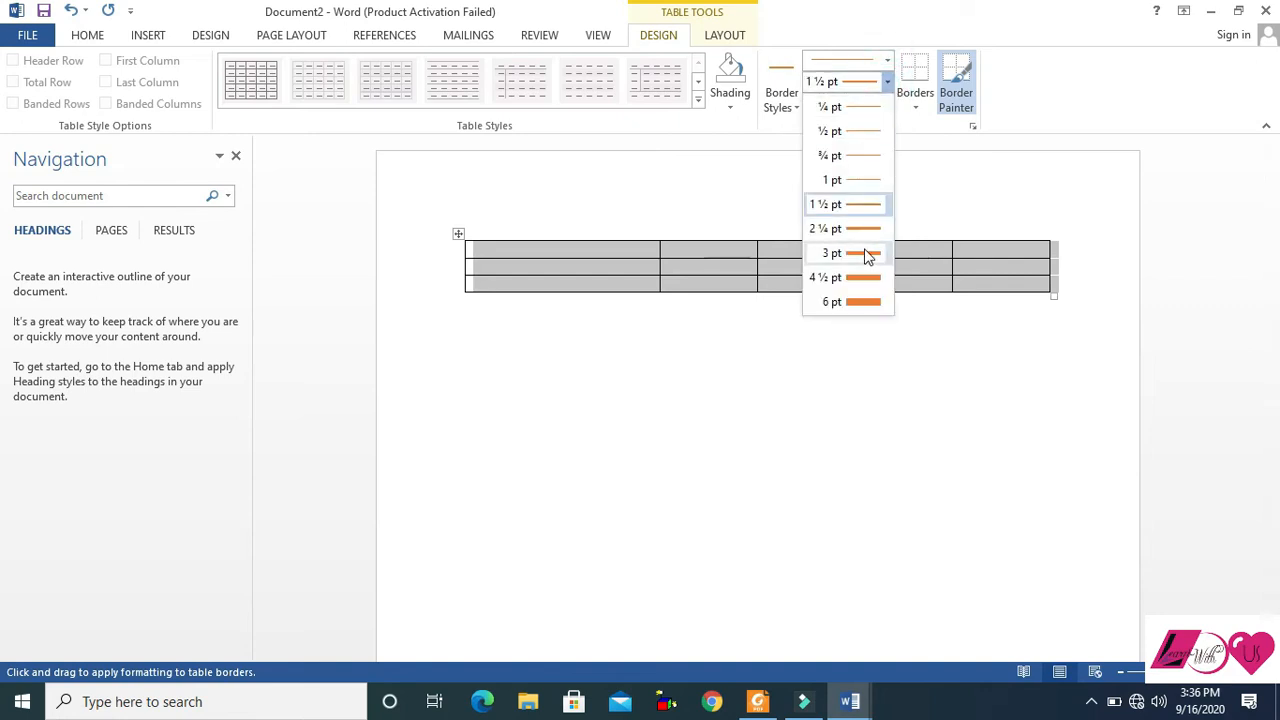
{"action": "left_click", "coordinate": [885, 79]}
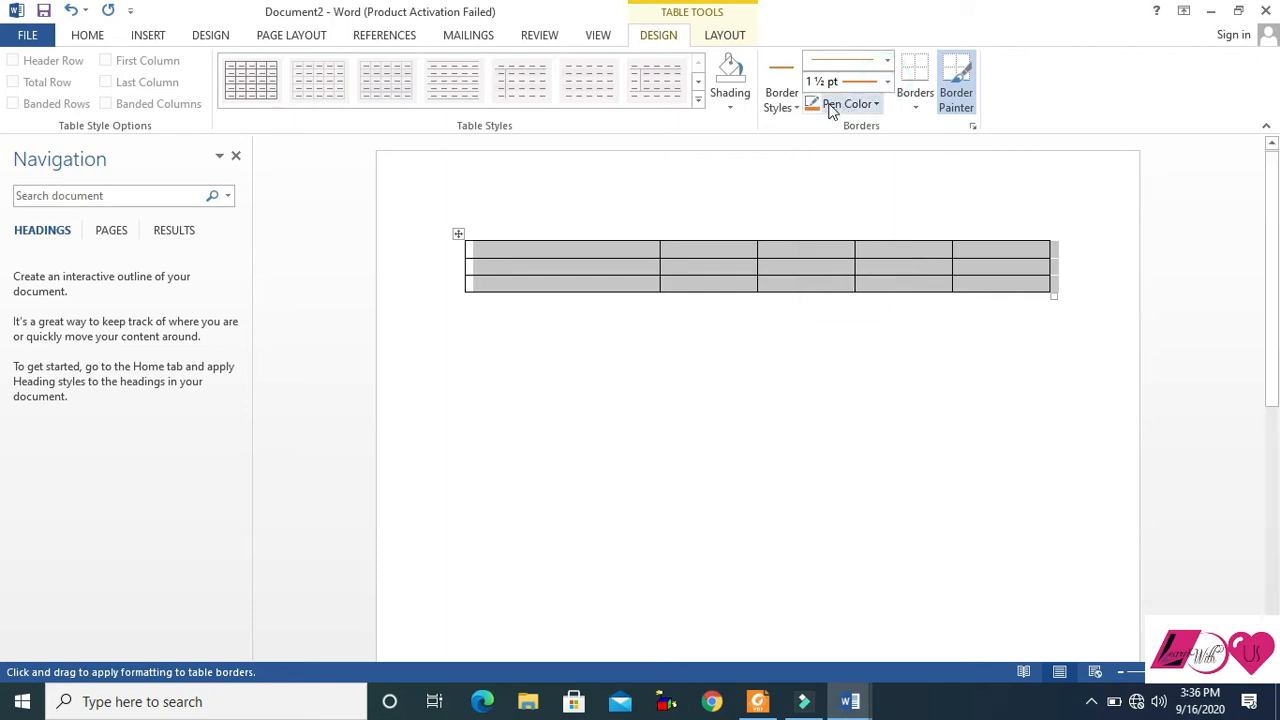
{"action": "left_click", "coordinate": [877, 105]}
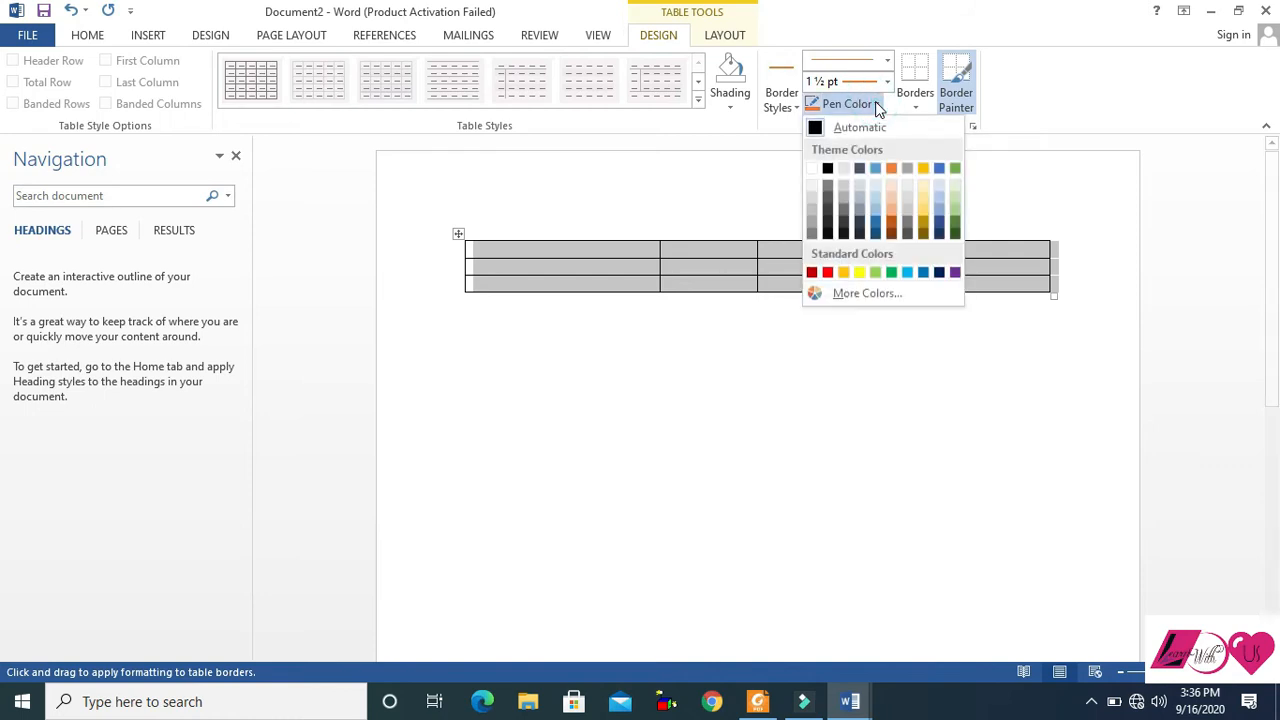
{"action": "left_click", "coordinate": [955, 168]}
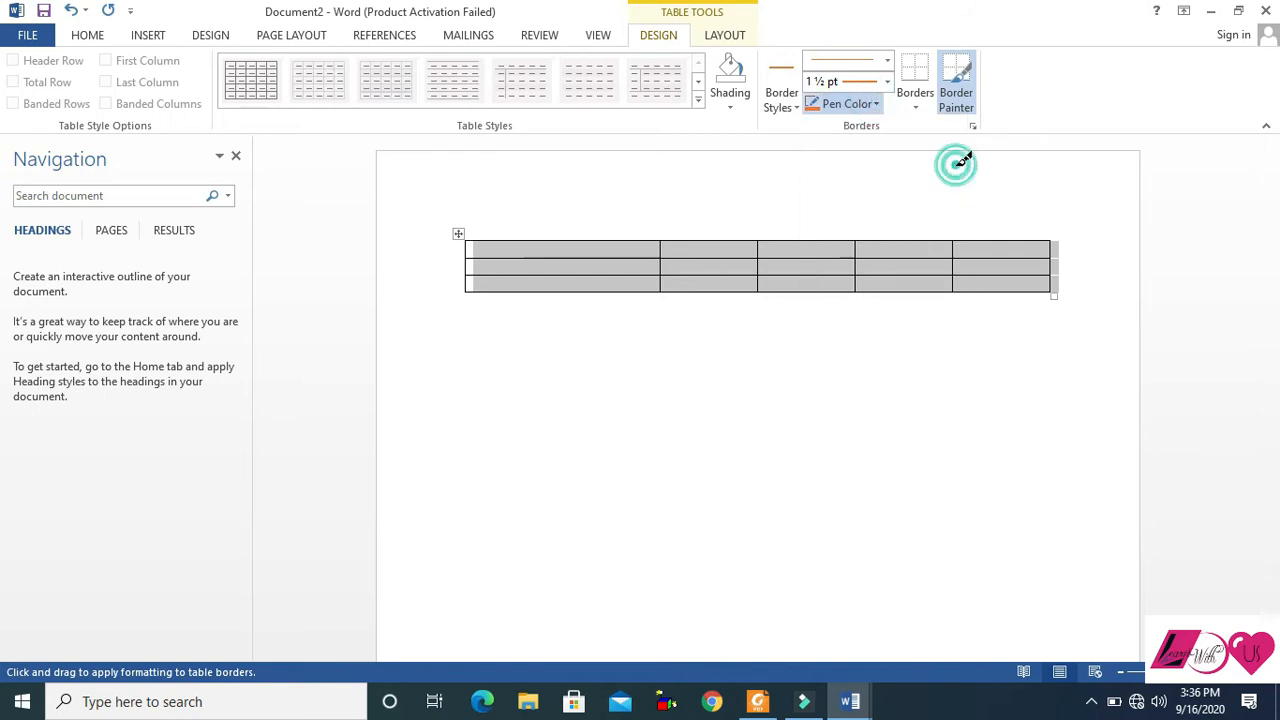
- Apply green 1 ½ pt top, left and right borders to the selected table
{"action": "left_click", "coordinate": [916, 110]}
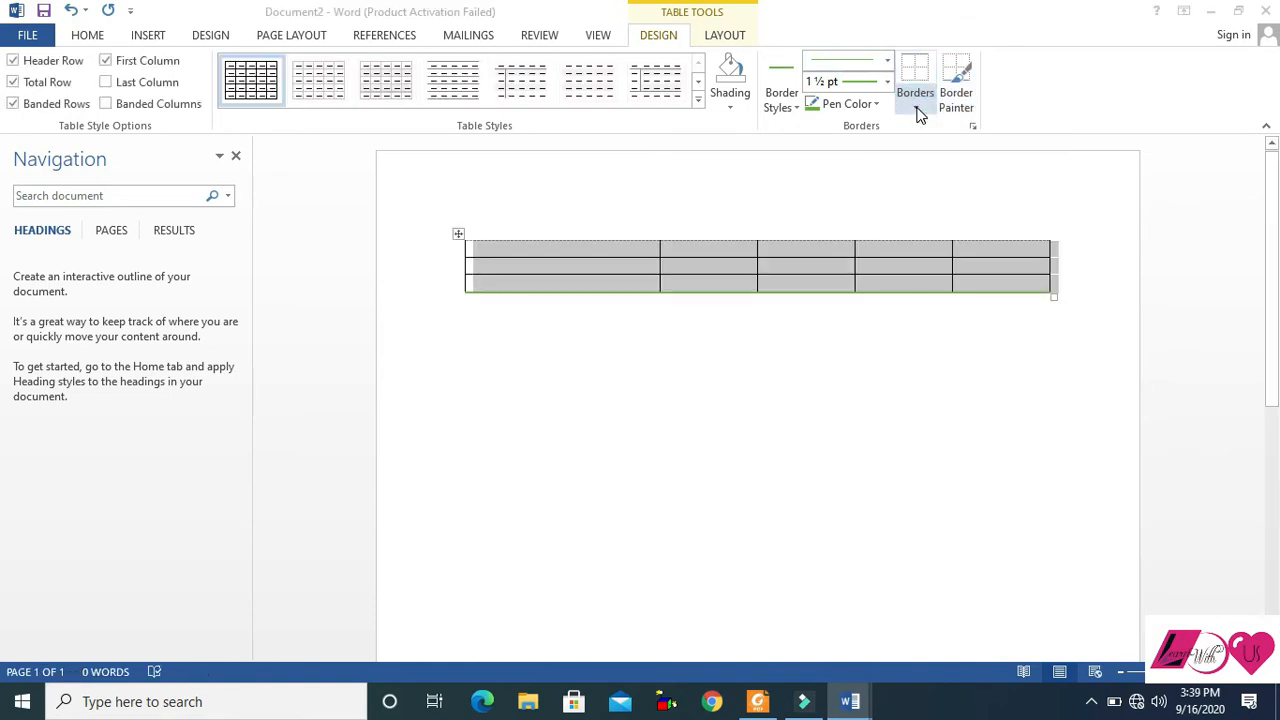
{"action": "left_click", "coordinate": [916, 110]}
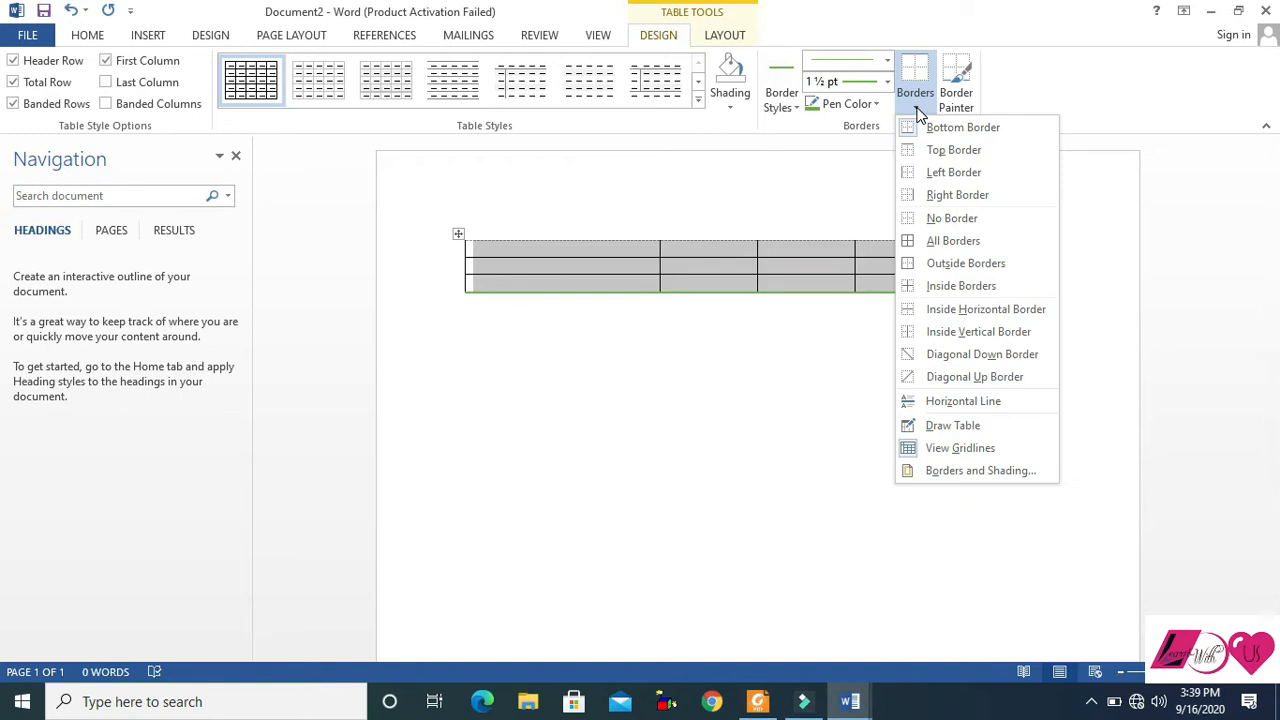
{"action": "left_click", "coordinate": [930, 152]}
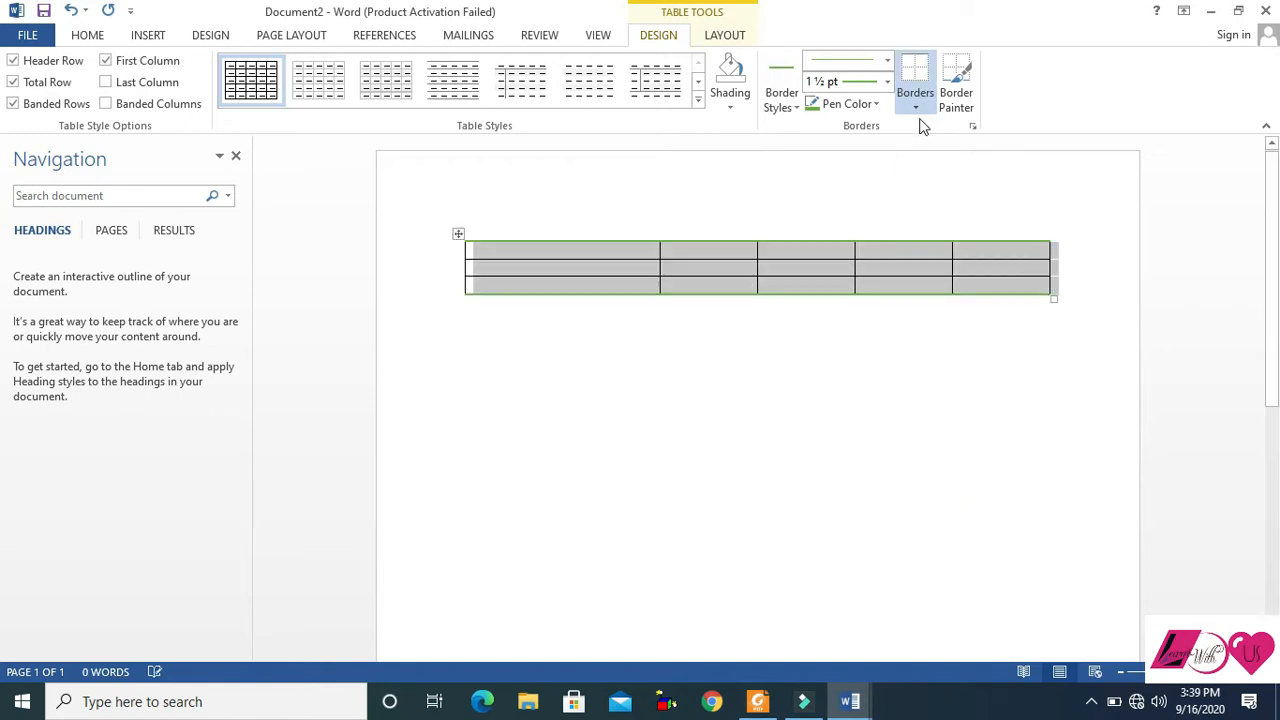
{"action": "left_click", "coordinate": [916, 107]}
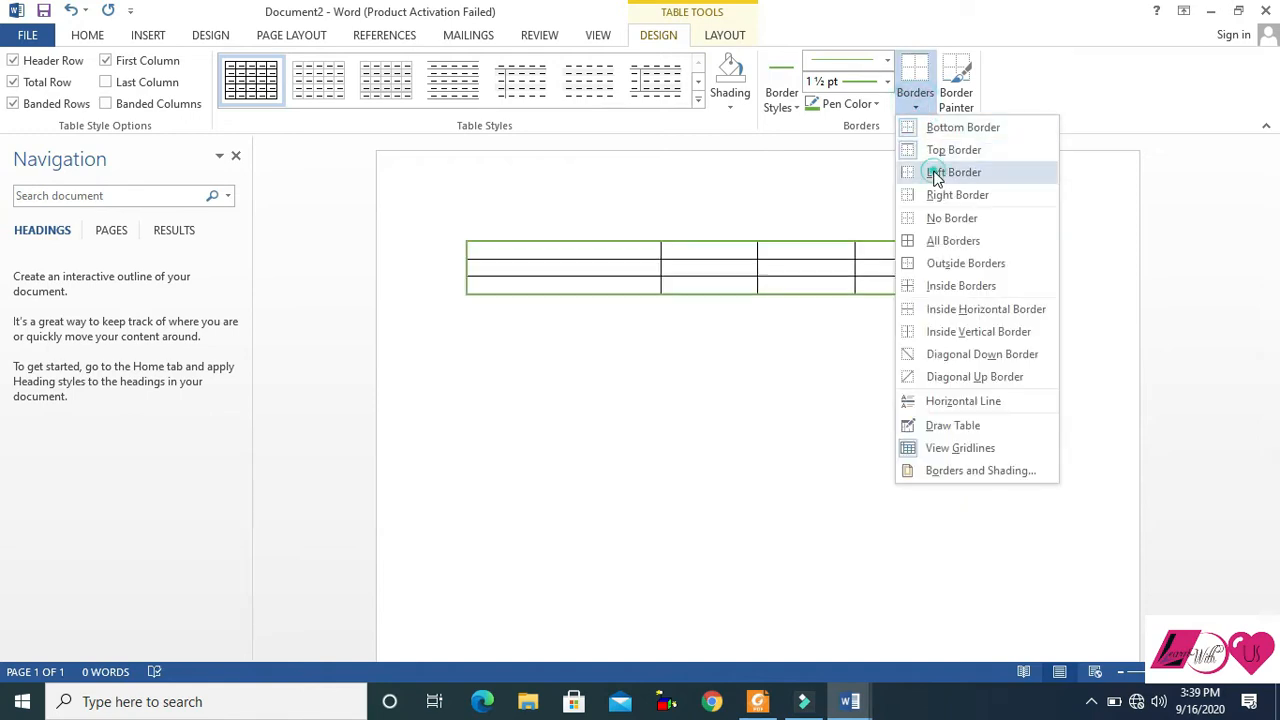
{"action": "left_click", "coordinate": [933, 172]}
{"action": "left_click", "coordinate": [916, 105]}
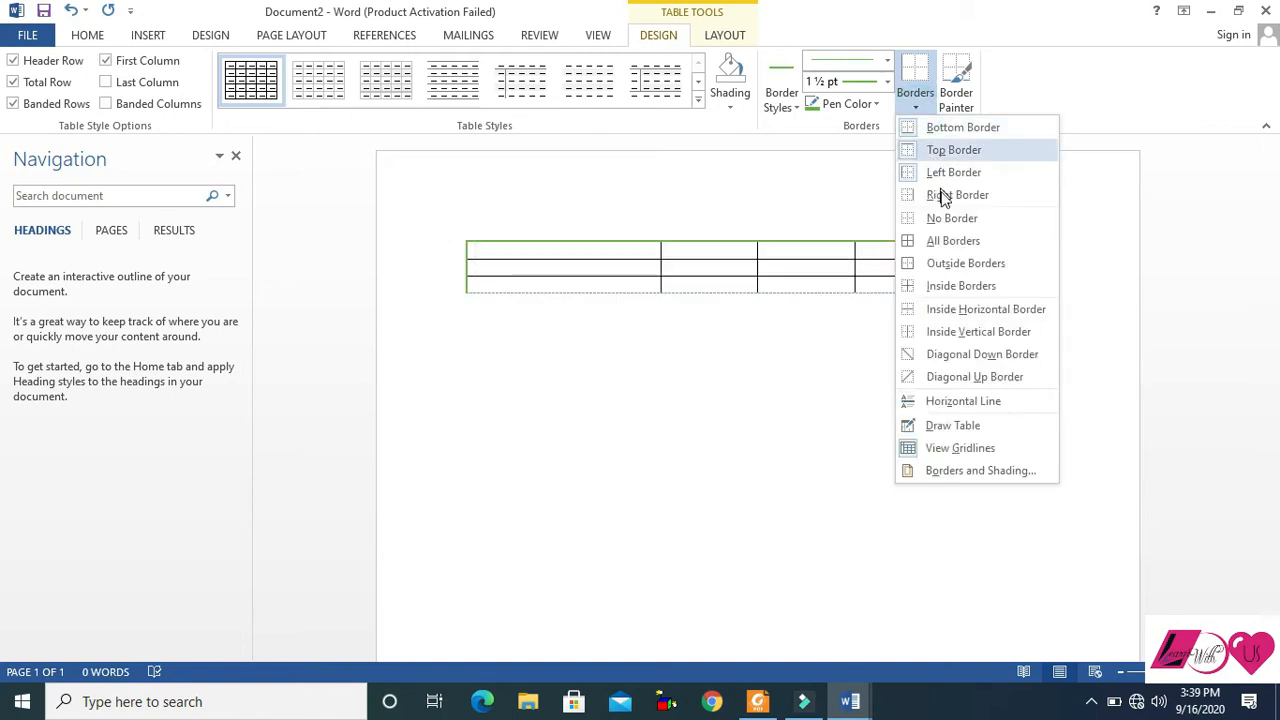
{"action": "left_click", "coordinate": [938, 194]}
- Switch the table's bottom and top borders off and back on in green
{"action": "left_click", "coordinate": [912, 106]}
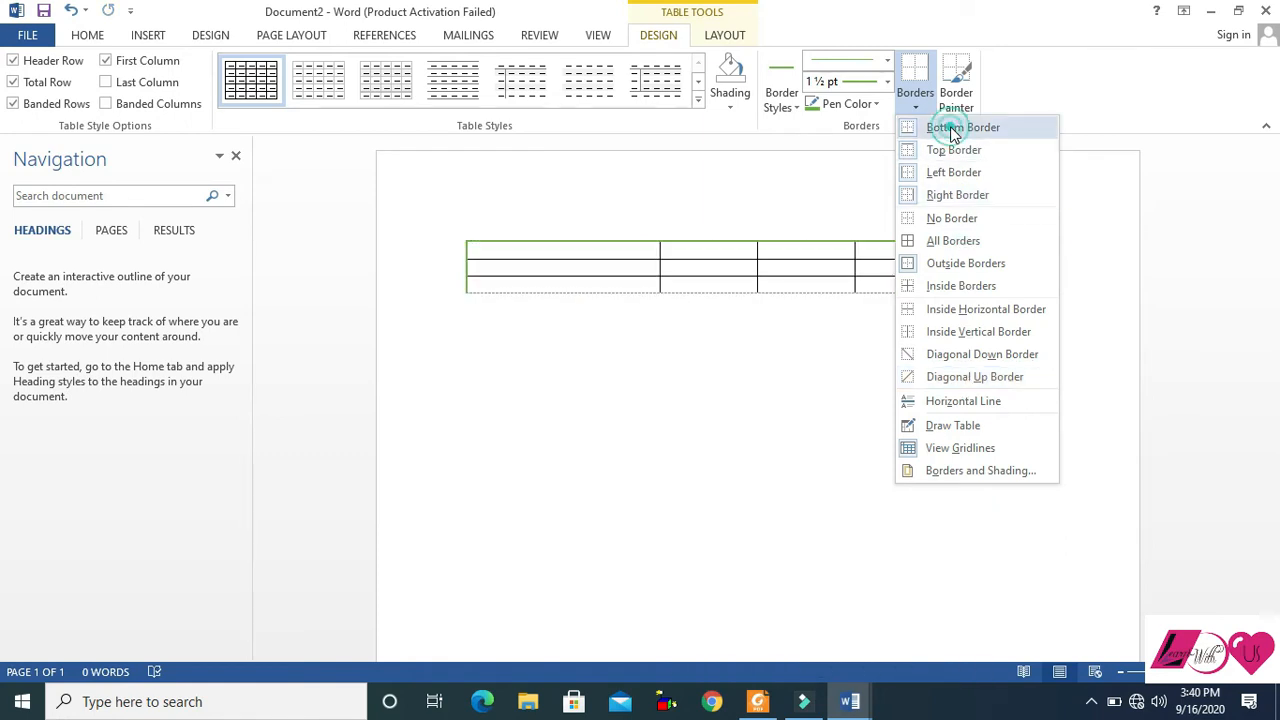
{"action": "left_click", "coordinate": [917, 108]}
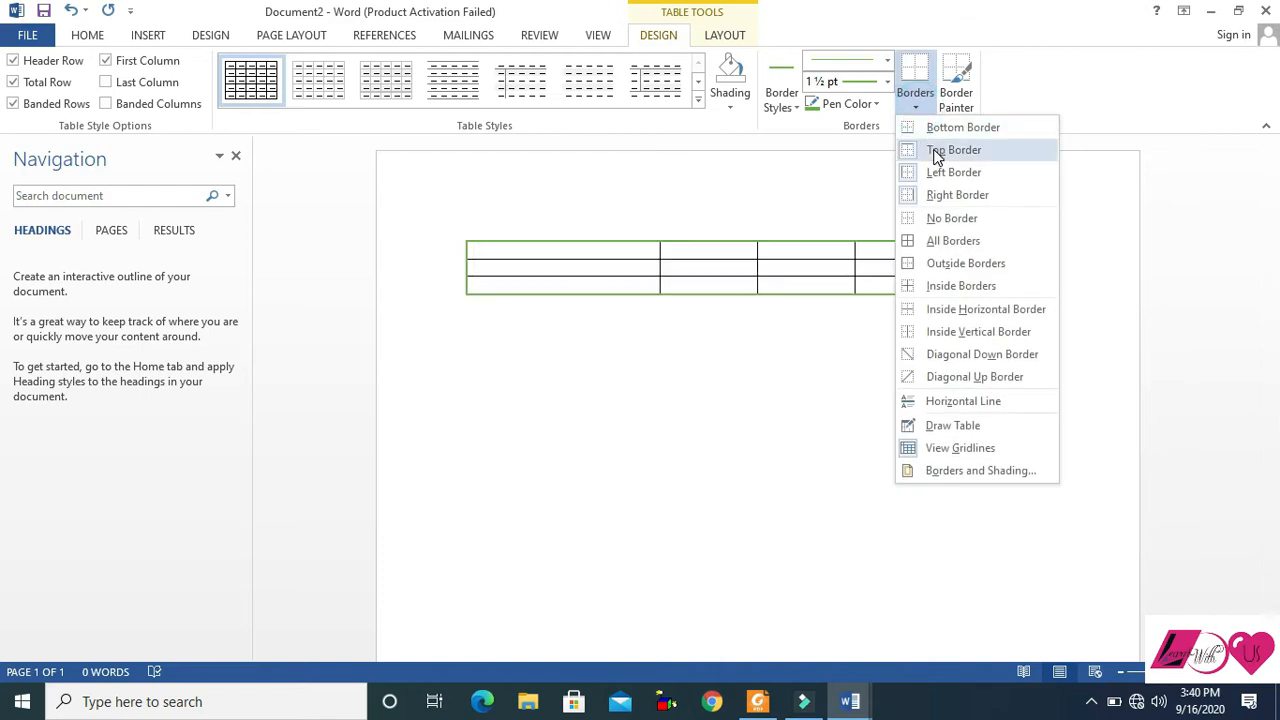
{"action": "left_click", "coordinate": [934, 149]}
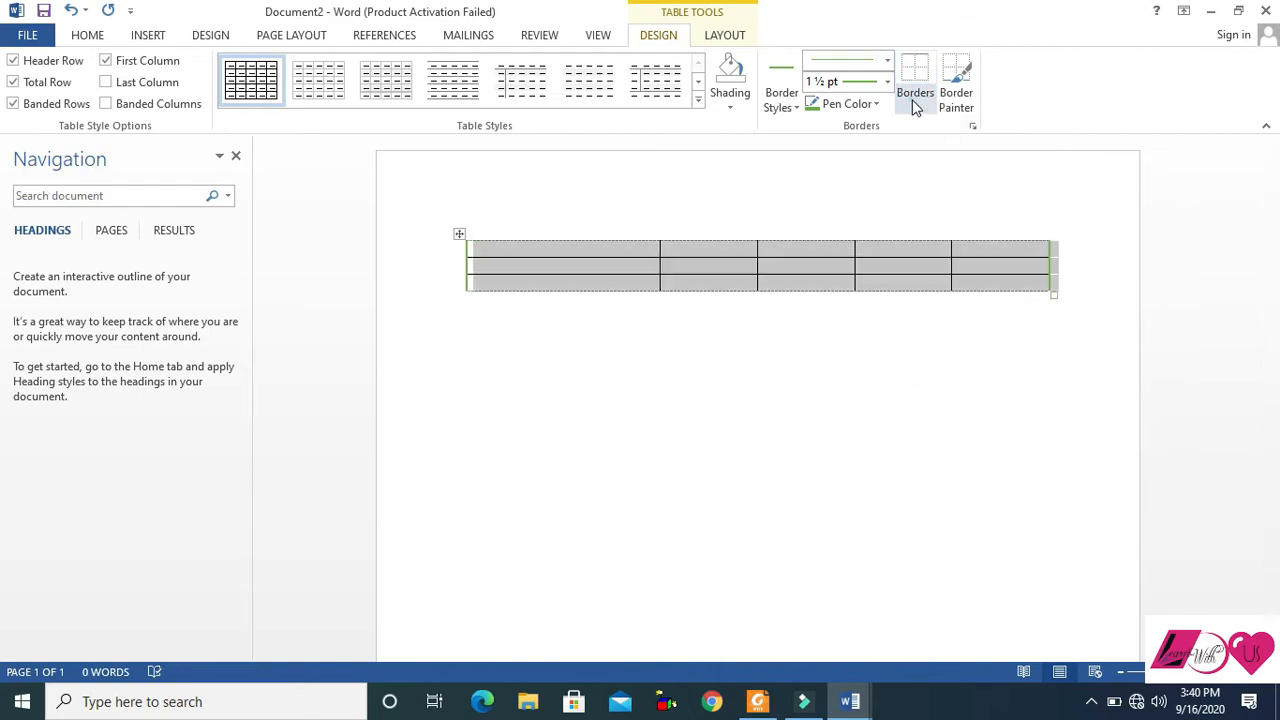
{"action": "left_click", "coordinate": [915, 107]}
{"action": "left_click", "coordinate": [934, 126]}
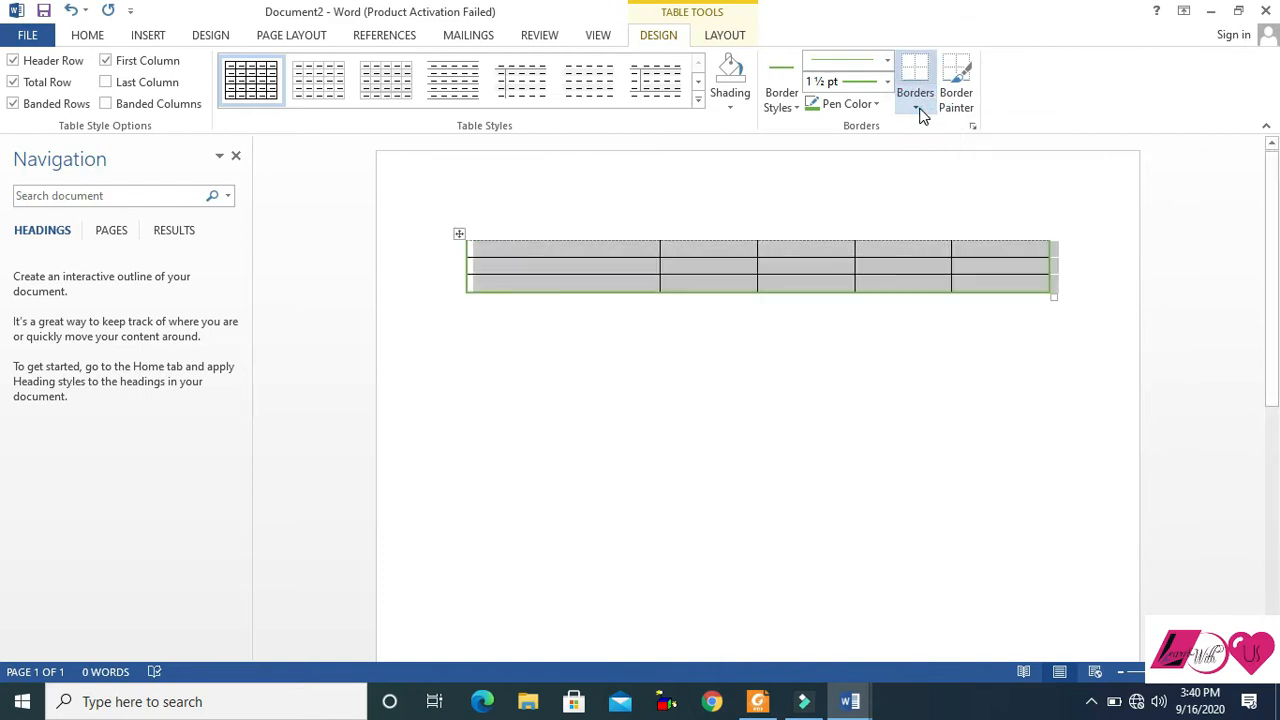
{"action": "left_click", "coordinate": [921, 114]}
{"action": "left_click", "coordinate": [936, 150]}
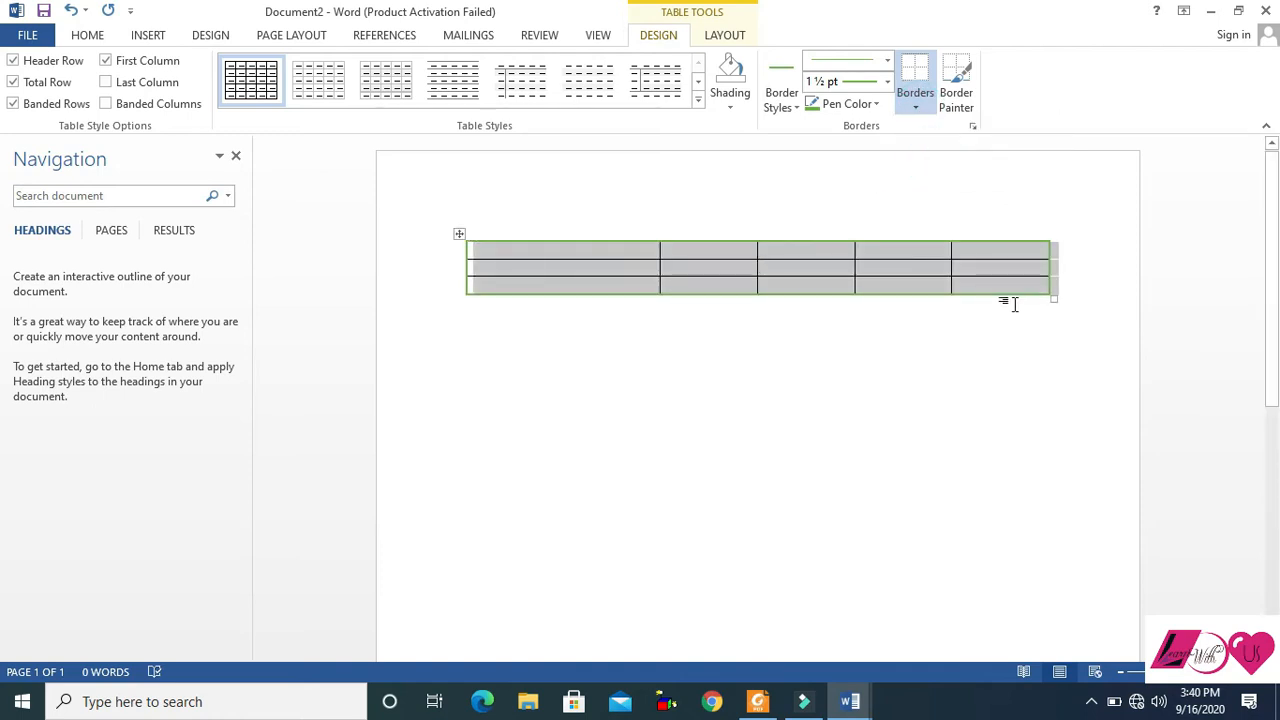
- Use Border Painter to paint green lines along the bottom and outer sides of the second and third cells in the first row
{"action": "left_click", "coordinate": [958, 103]}
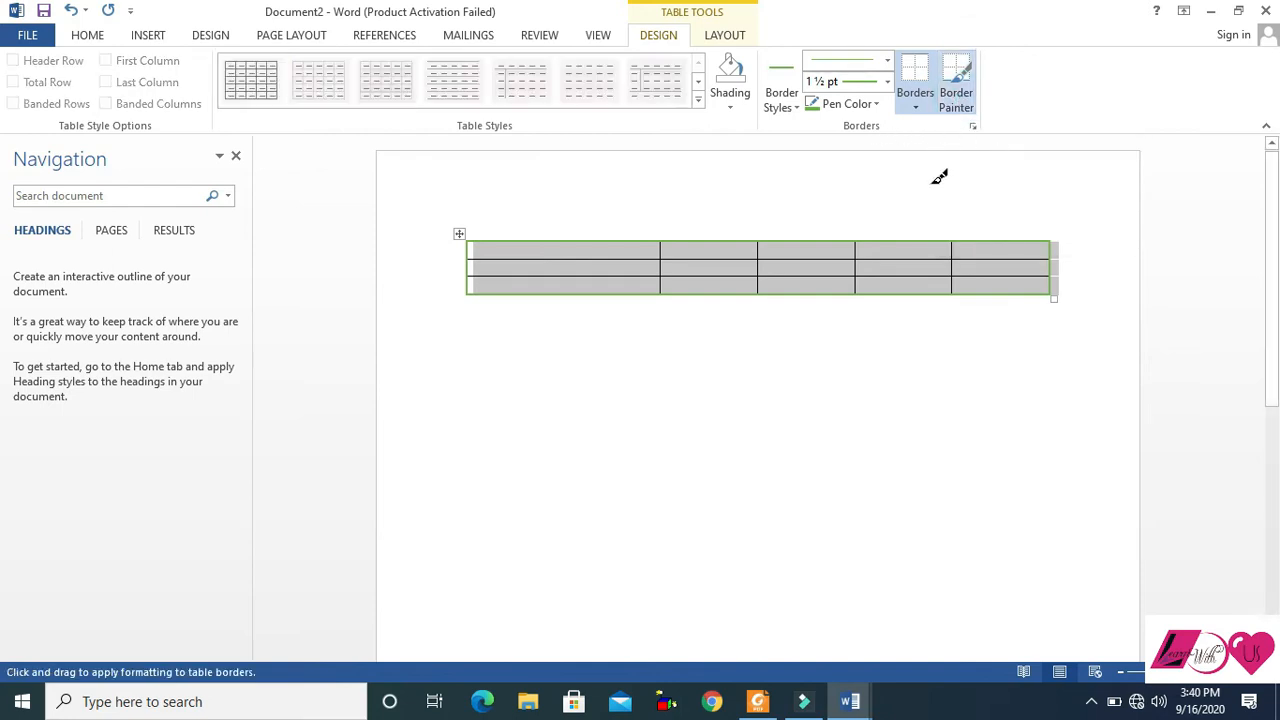
{"action": "left_click_drag", "start_coordinate": [846, 254], "coordinate": [679, 249]}
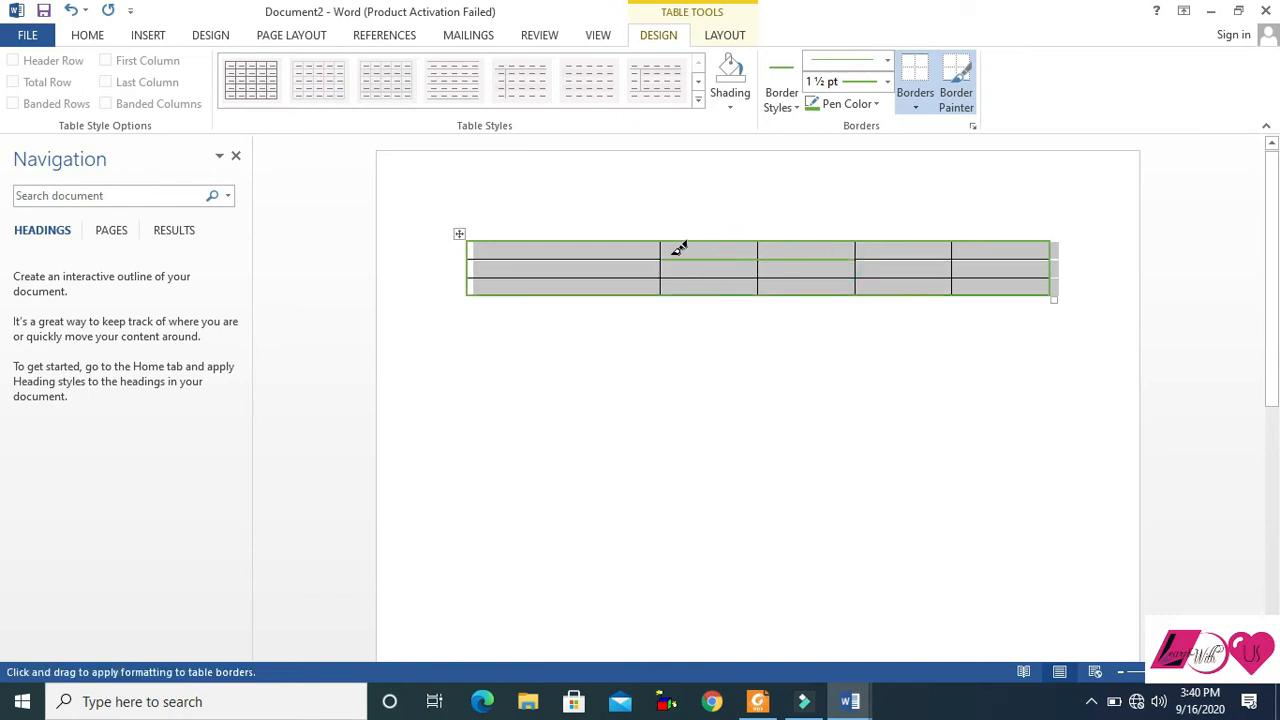
{"action": "left_click", "coordinate": [660, 251]}
{"action": "left_click", "coordinate": [855, 249]}
{"action": "key", "text": "Escape"}
- Reset the whole table to the plain style with full black gridlines
{"action": "left_click", "coordinate": [494, 254]}
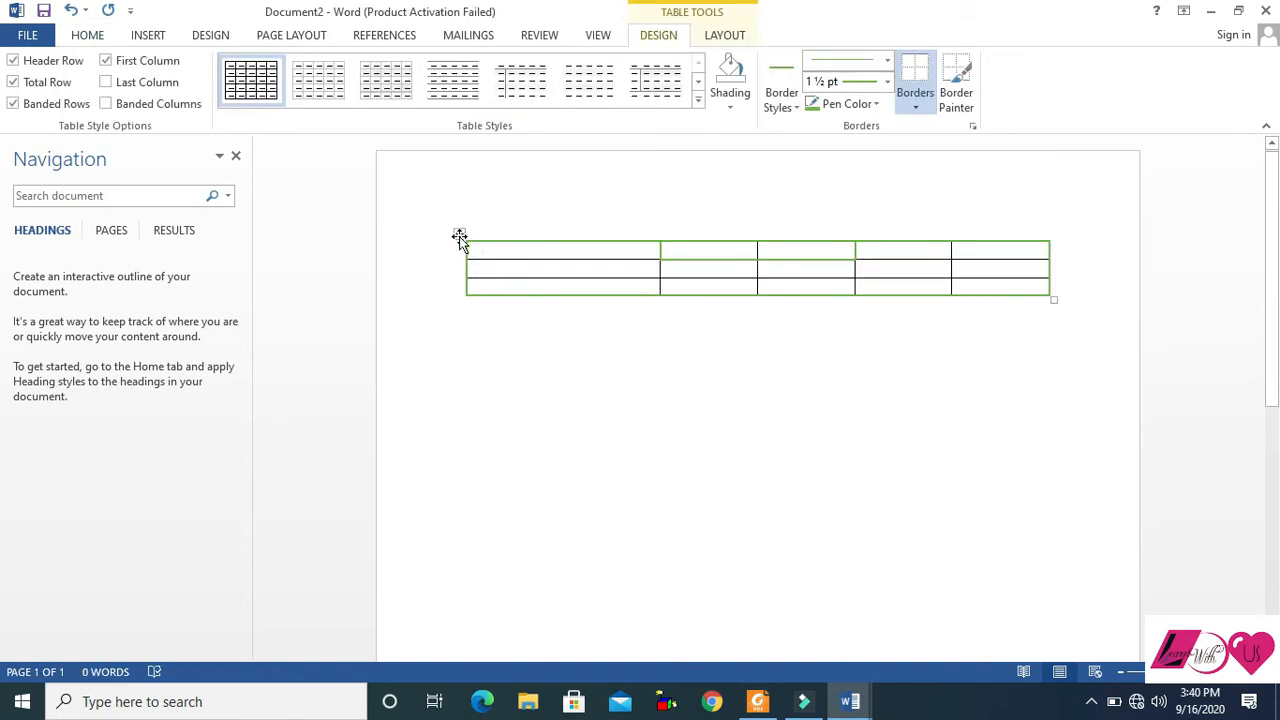
{"action": "left_click", "coordinate": [459, 235]}
{"action": "left_click", "coordinate": [251, 80]}
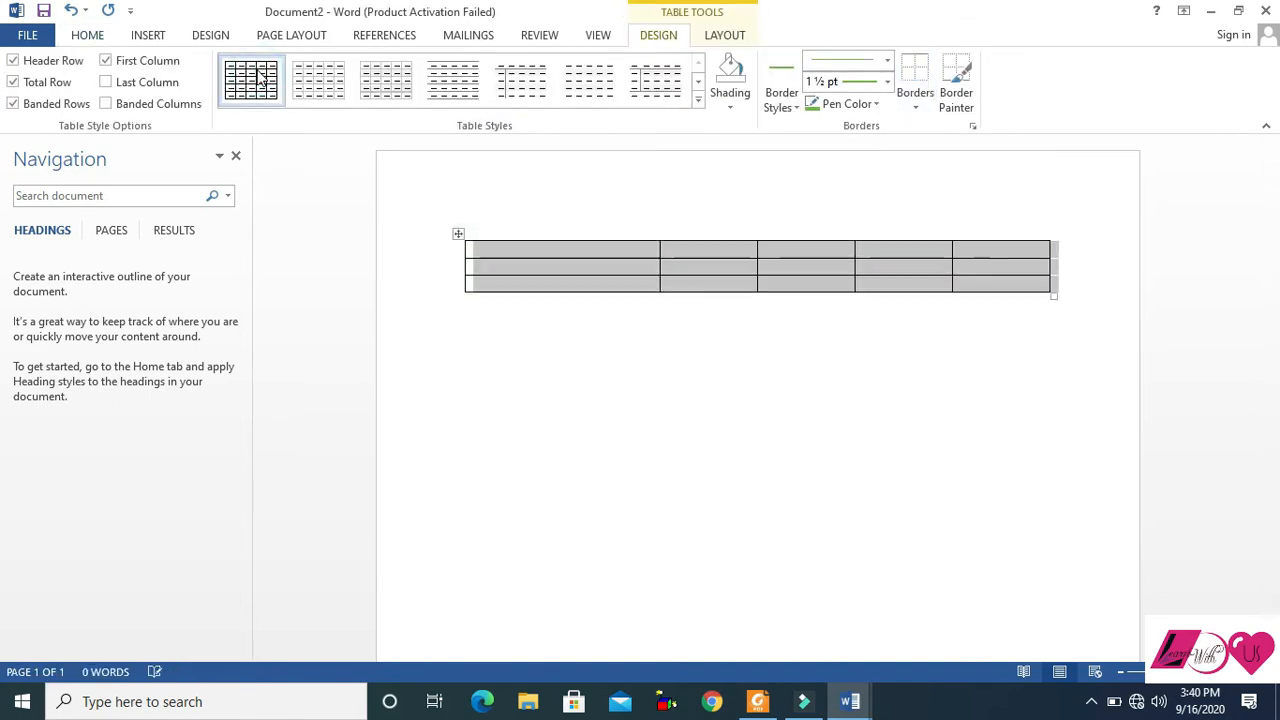
- Demonstrate the table Select commands by selecting the first cell and the first column
{"action": "left_click", "coordinate": [728, 36]}
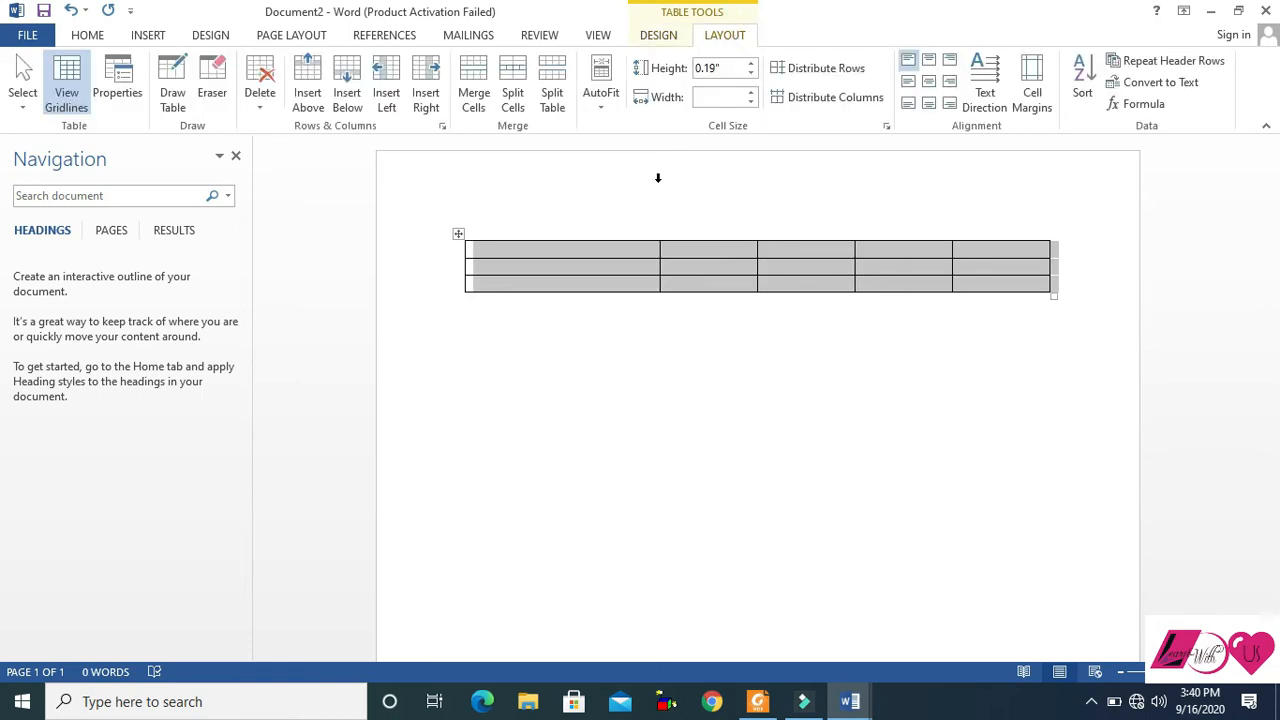
{"action": "left_click", "coordinate": [486, 257]}
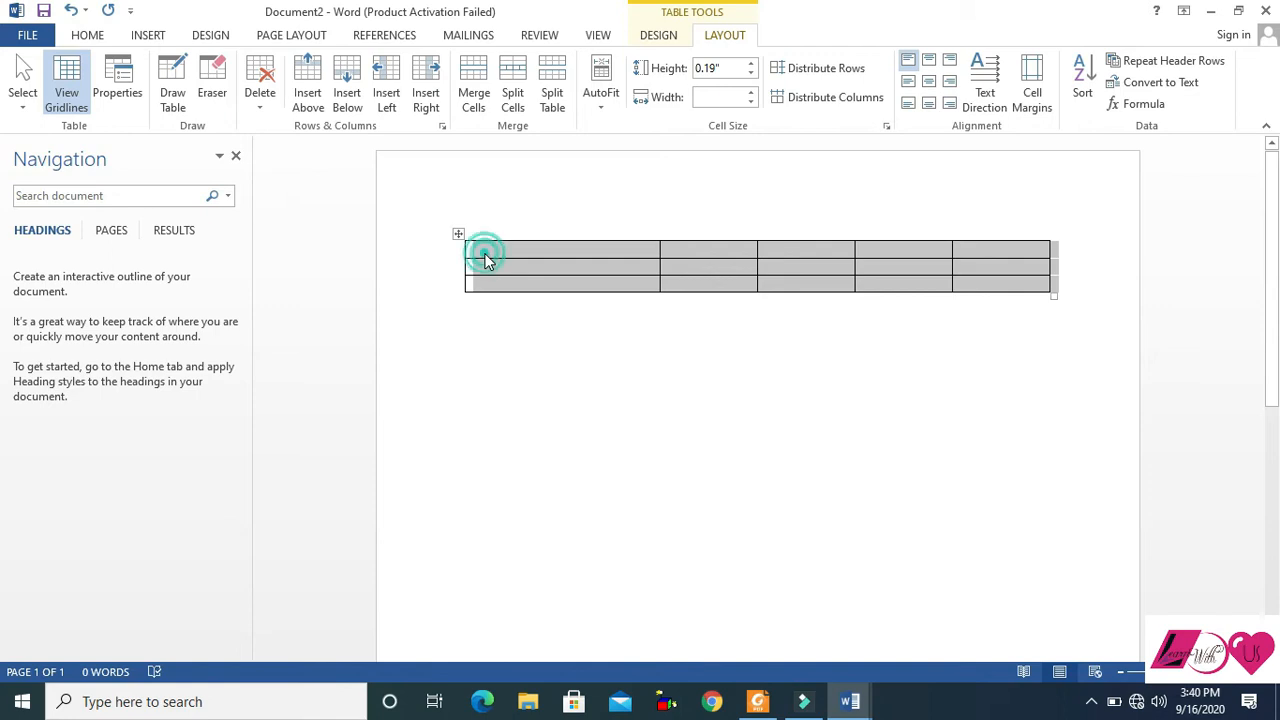
{"action": "left_click", "coordinate": [25, 104]}
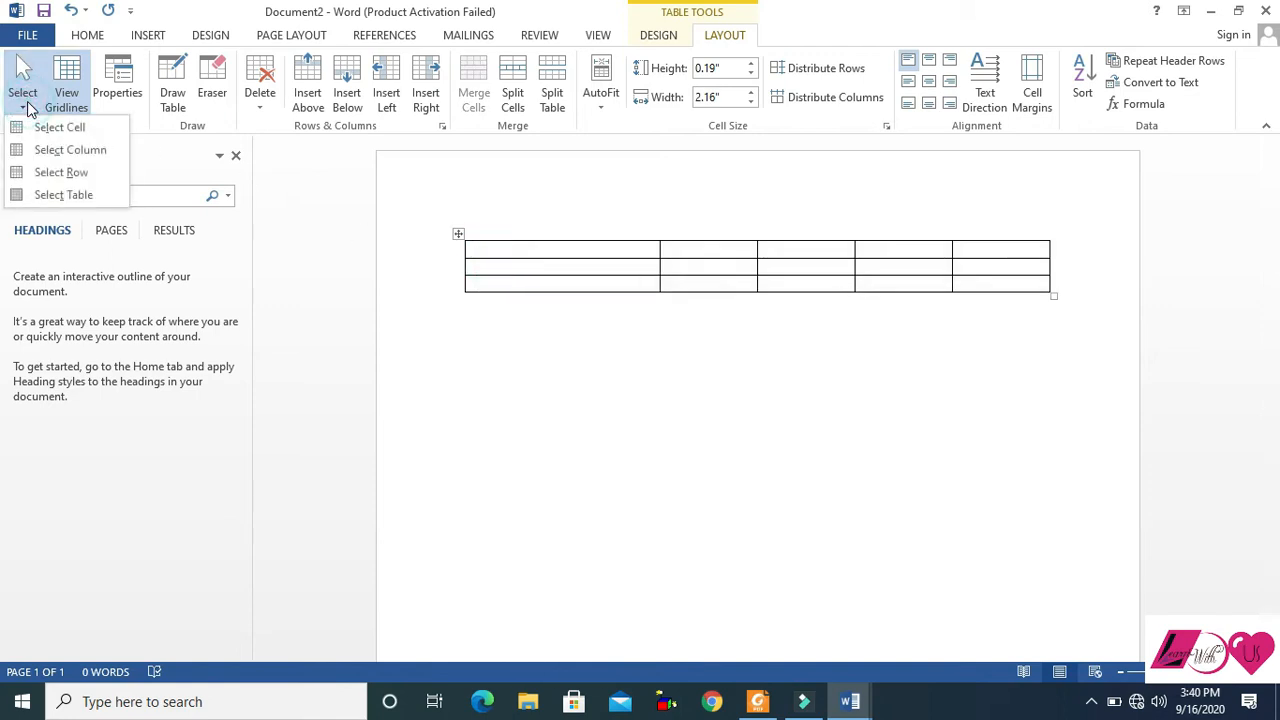
{"action": "left_click", "coordinate": [60, 128]}
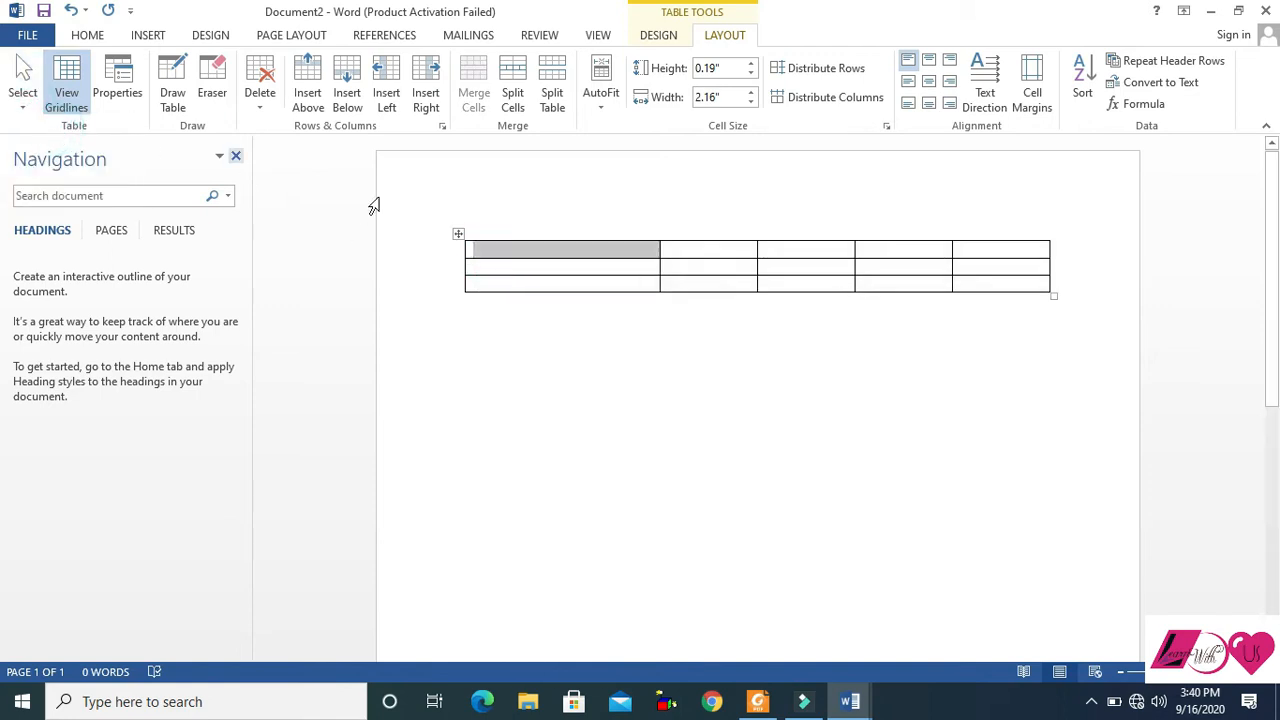
{"action": "left_click", "coordinate": [533, 258]}
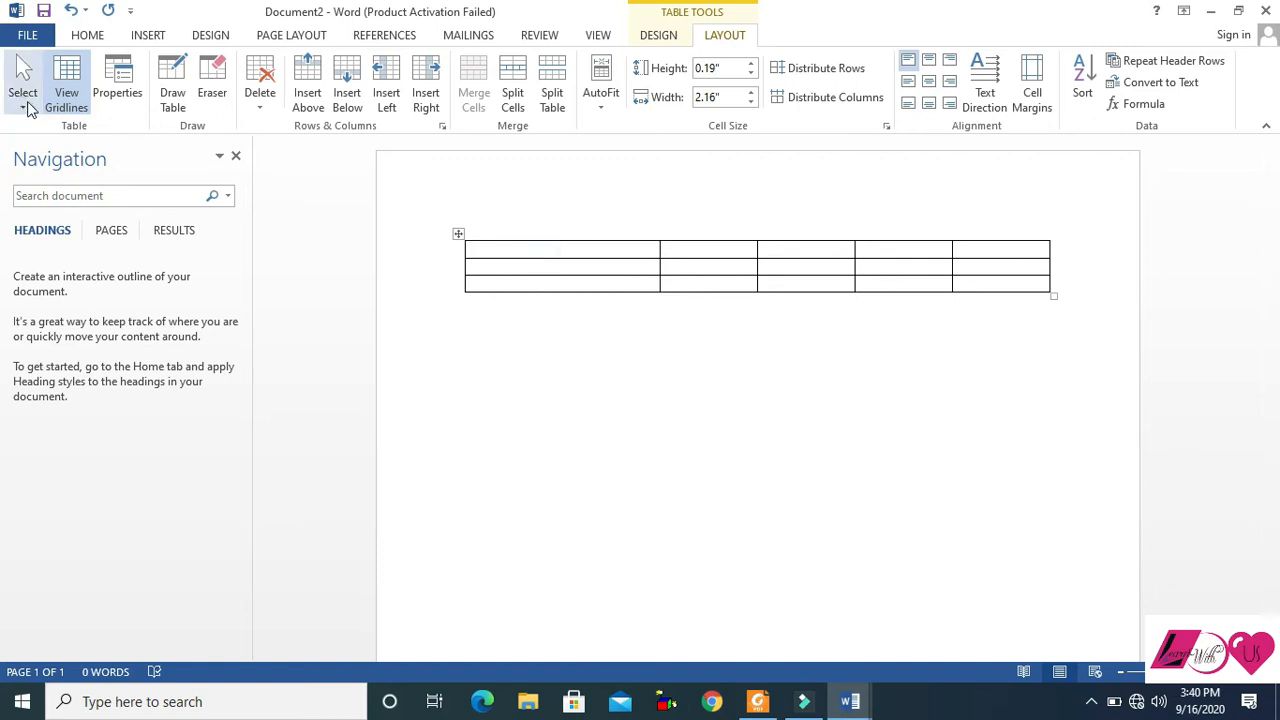
{"action": "left_click", "coordinate": [25, 100]}
{"action": "left_click", "coordinate": [66, 152]}
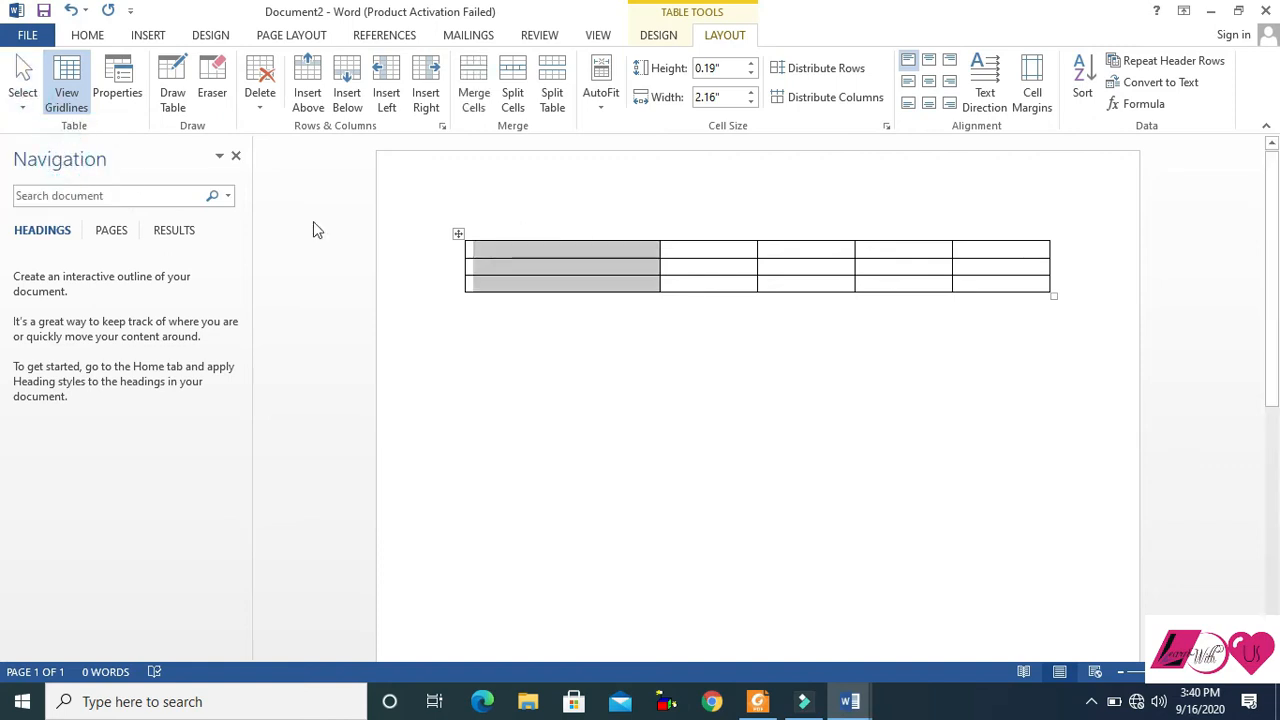
- Use the Select commands to select the table's first row and the entire table
{"action": "left_click", "coordinate": [477, 252]}
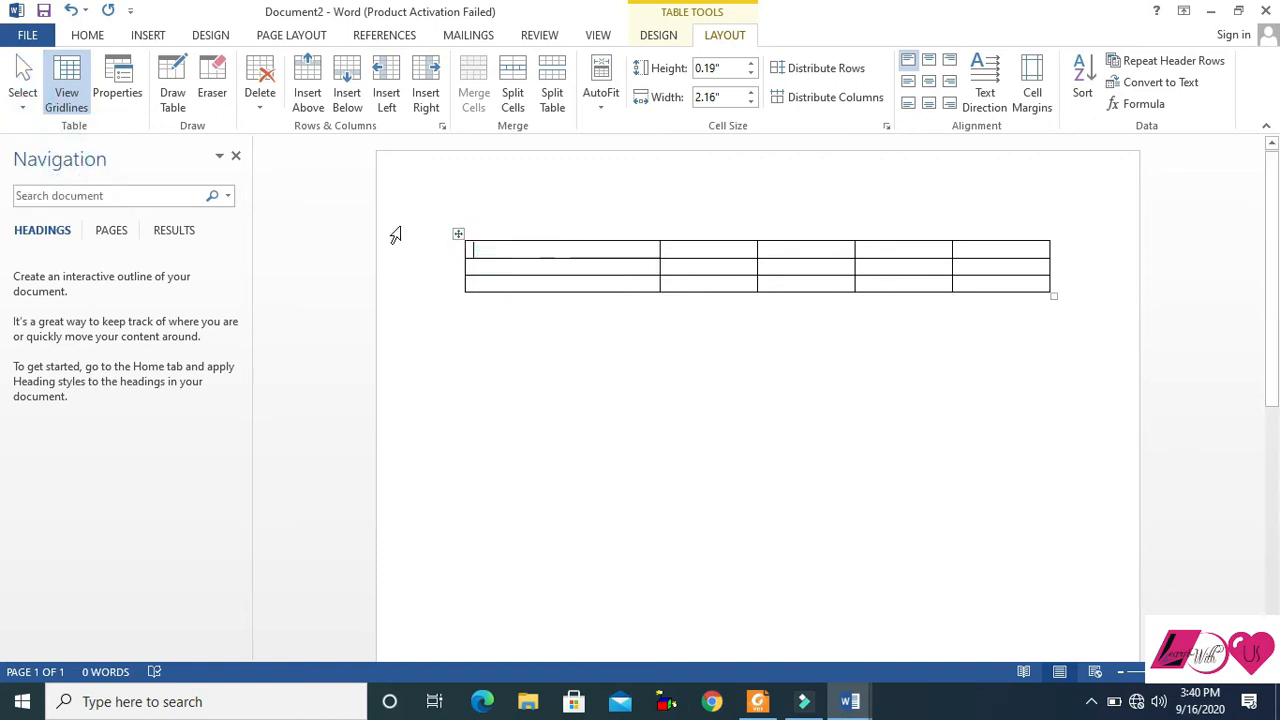
{"action": "left_click", "coordinate": [25, 105]}
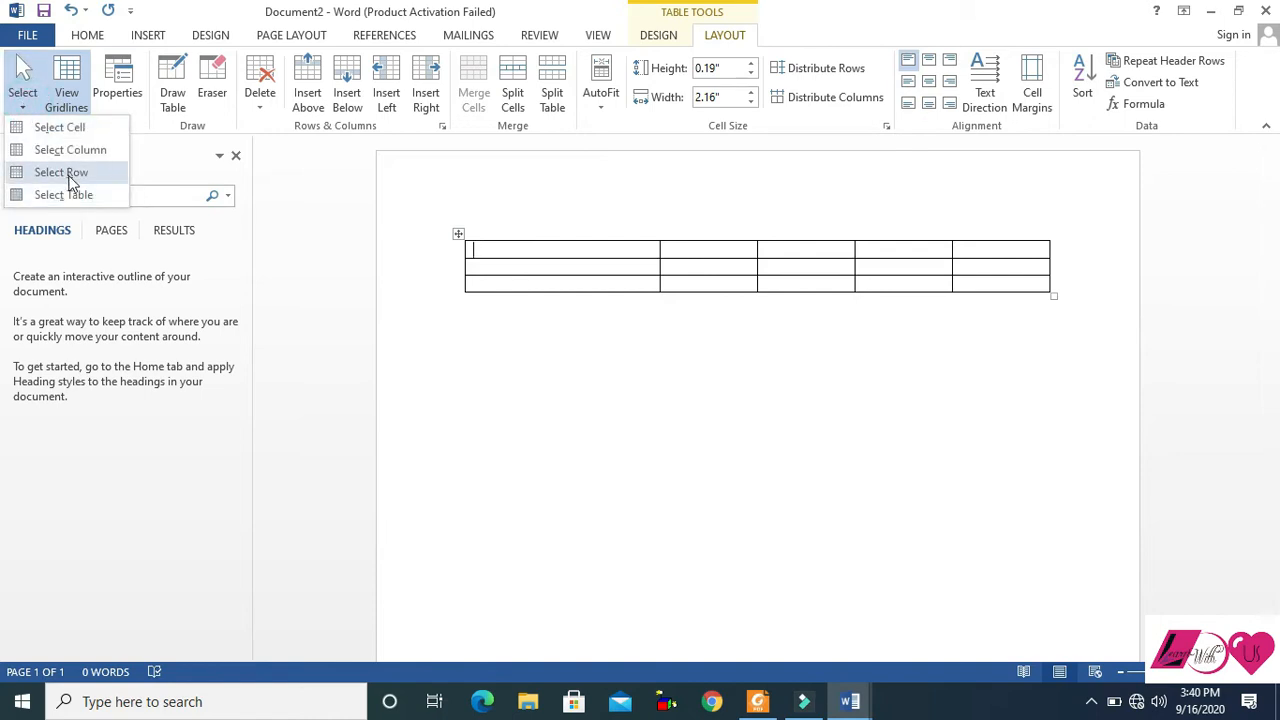
{"action": "left_click", "coordinate": [66, 173]}
{"action": "left_click", "coordinate": [494, 256]}
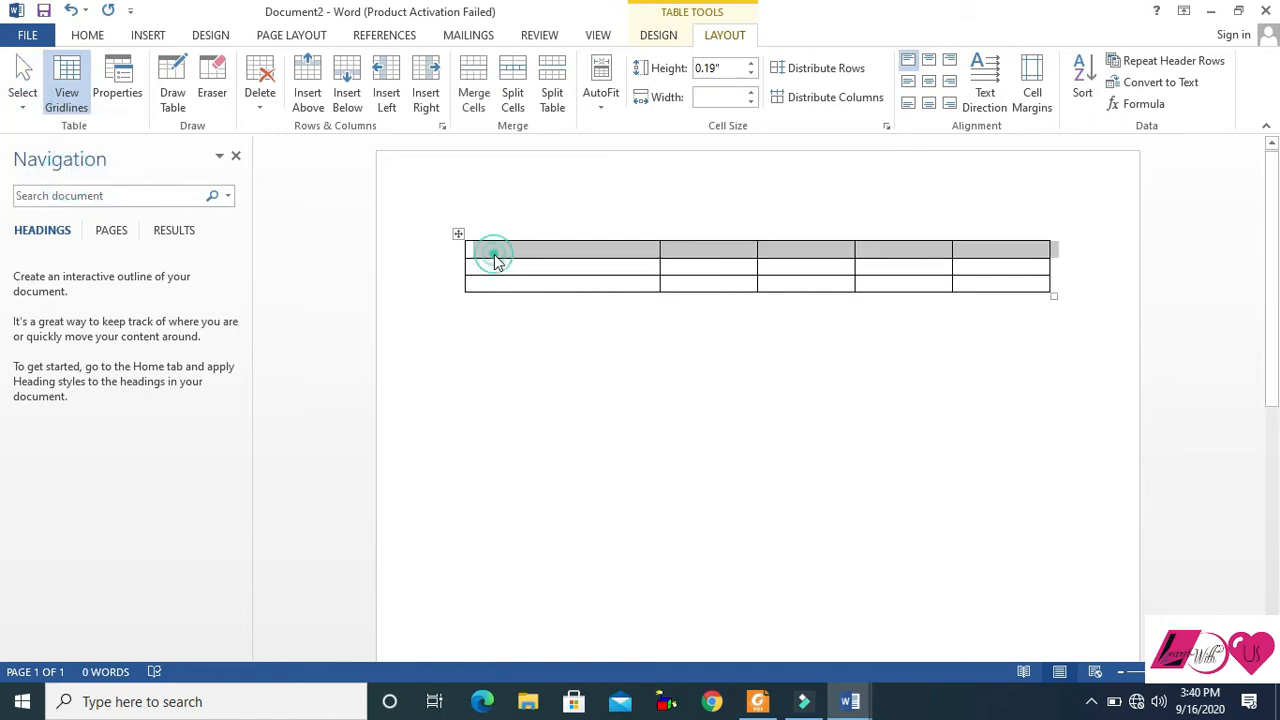
{"action": "left_click", "coordinate": [20, 108]}
{"action": "left_click", "coordinate": [60, 196]}
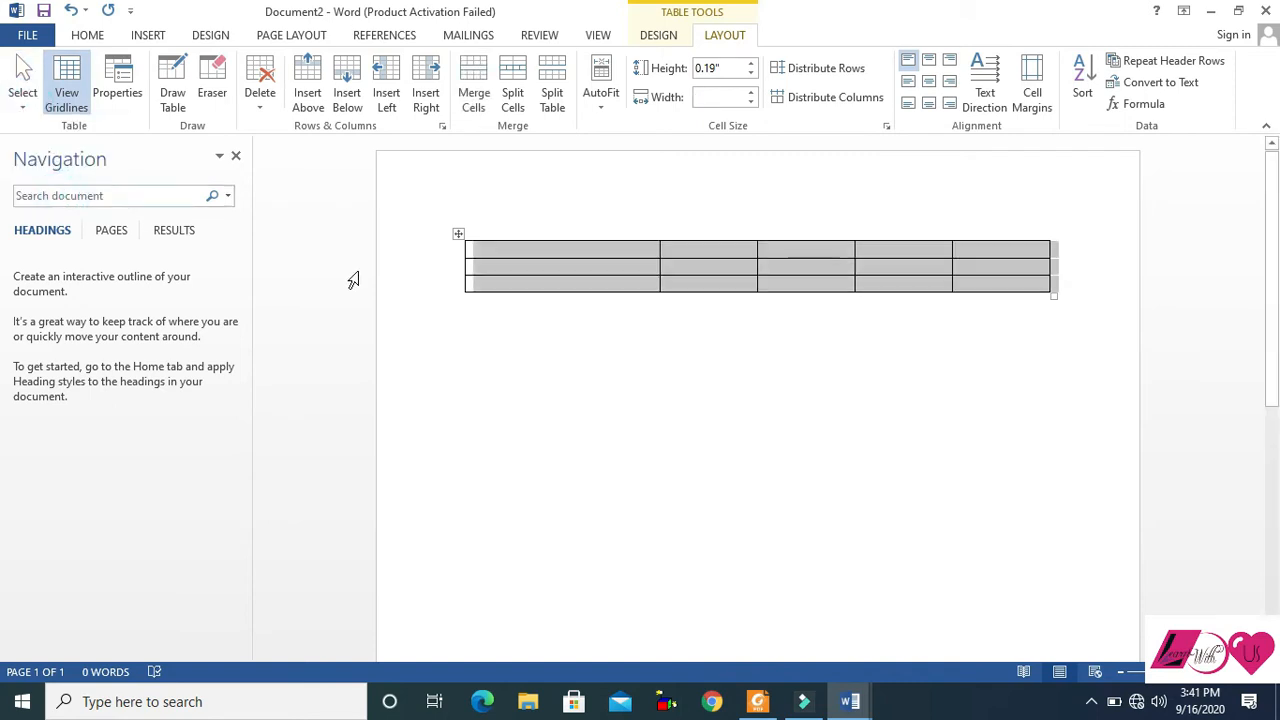
- Starting from the first cell, extend the selection cell by cell across the columns and down to the last row
{"action": "left_click", "coordinate": [473, 250]}
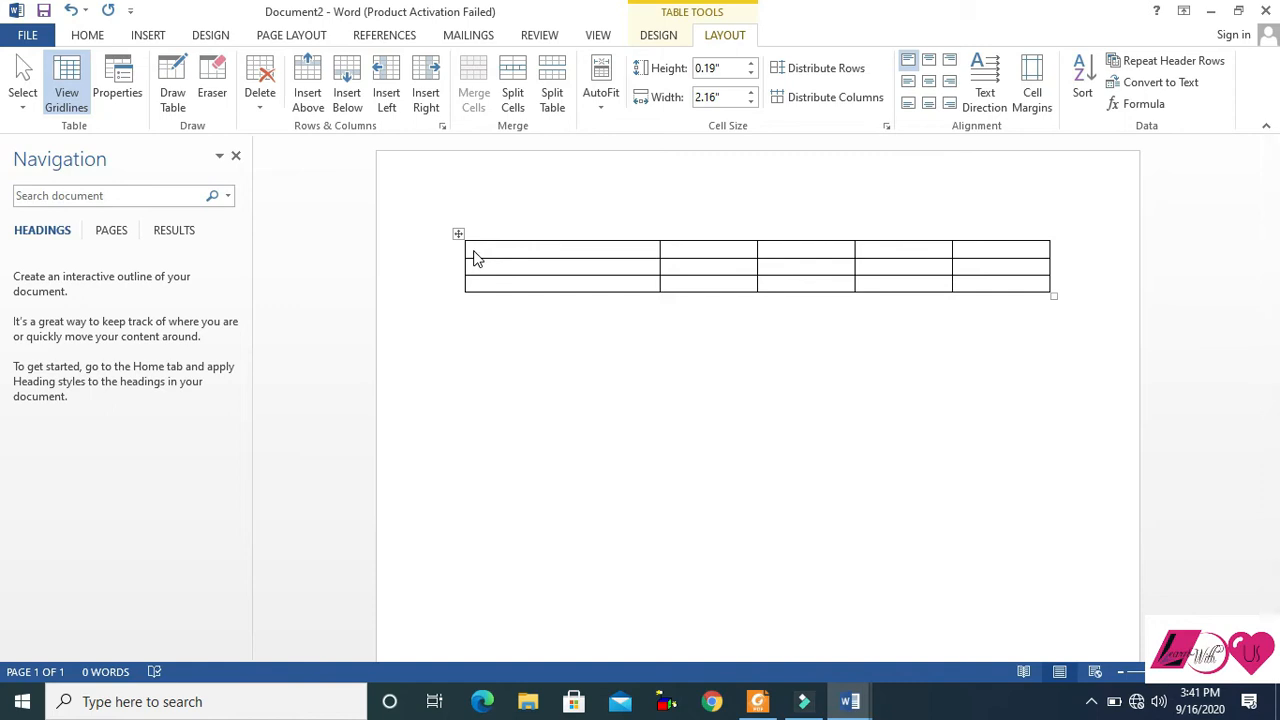
{"action": "left_click_drag", "start_coordinate": [581, 257], "coordinate": [630, 258]}
{"action": "key", "text": "shift+Right"}
{"action": "key", "text": "shift+Right"}
{"action": "key", "text": "shift+Right"}
{"action": "key", "text": "shift+Right"}
{"action": "key", "text": "shift+Right"}
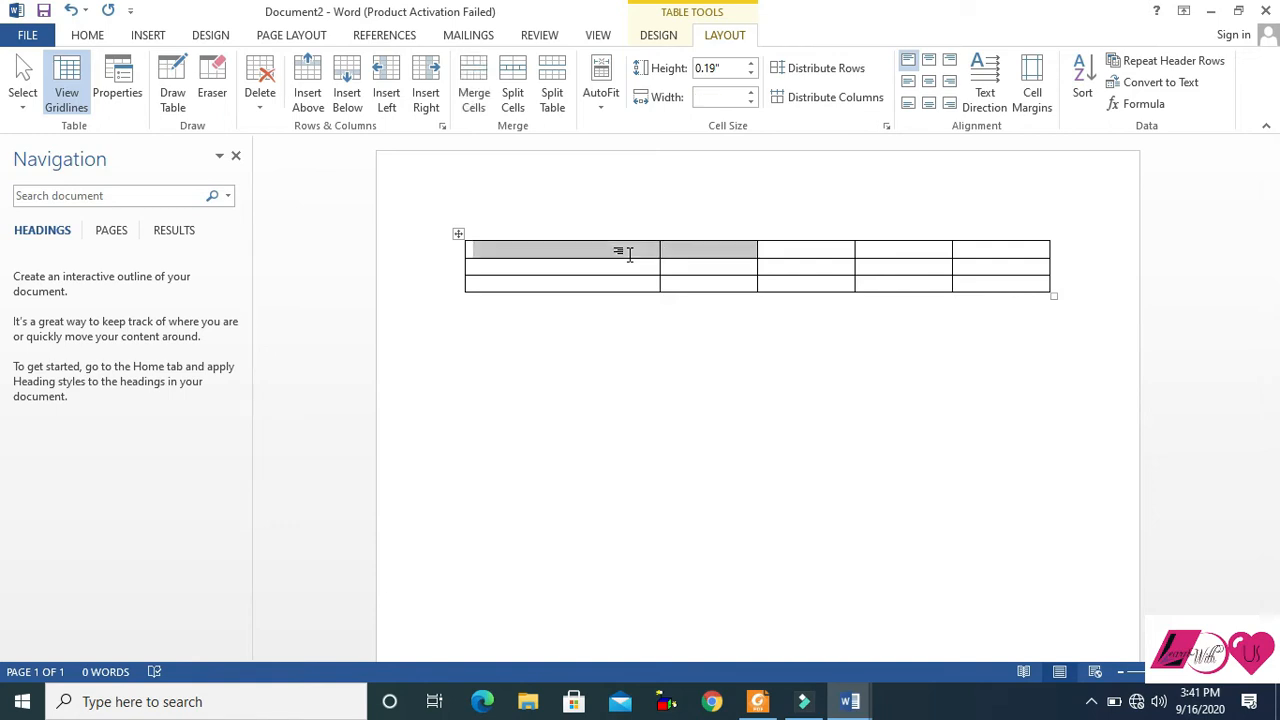
{"action": "key", "text": "shift+Down"}
{"action": "key", "text": "shift+Down"}
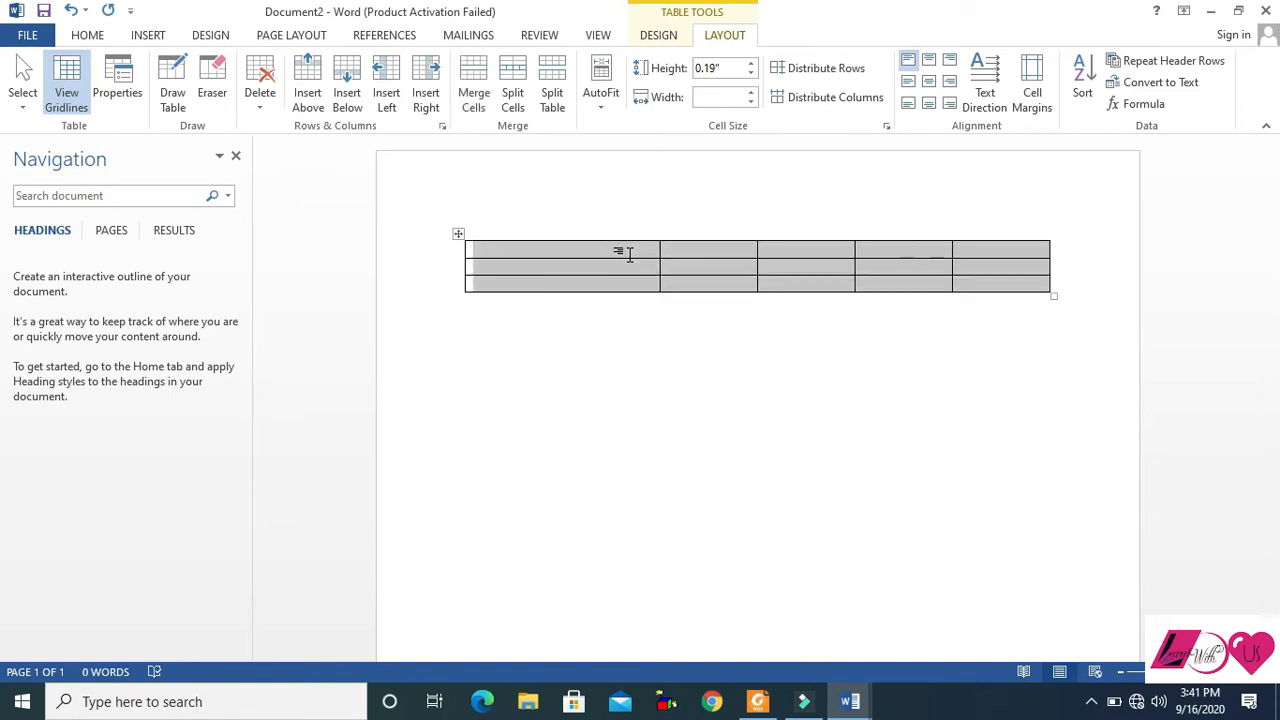
- Shrink the extended cell selection by a few columns and one row
{"action": "key", "text": "shift+Left"}
{"action": "key", "text": "shift+Left"}
{"action": "key", "text": "shift+Up"}
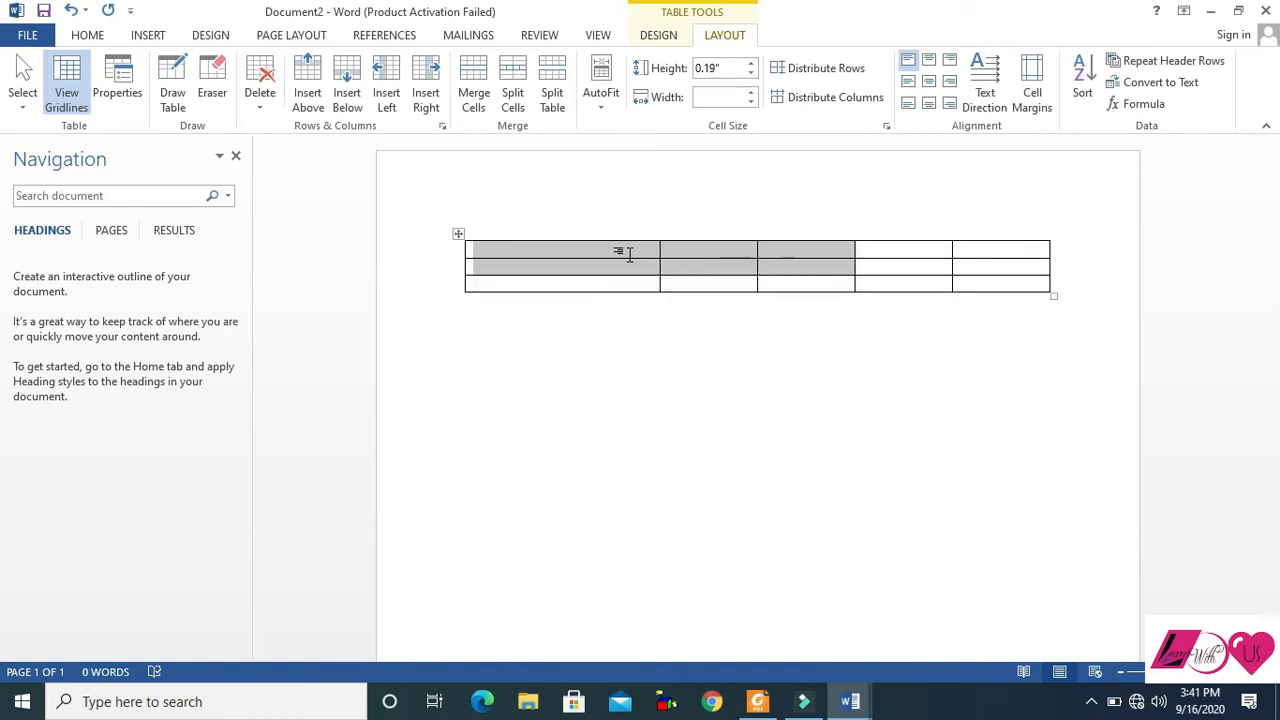
{"action": "key", "text": "shift+Left"}
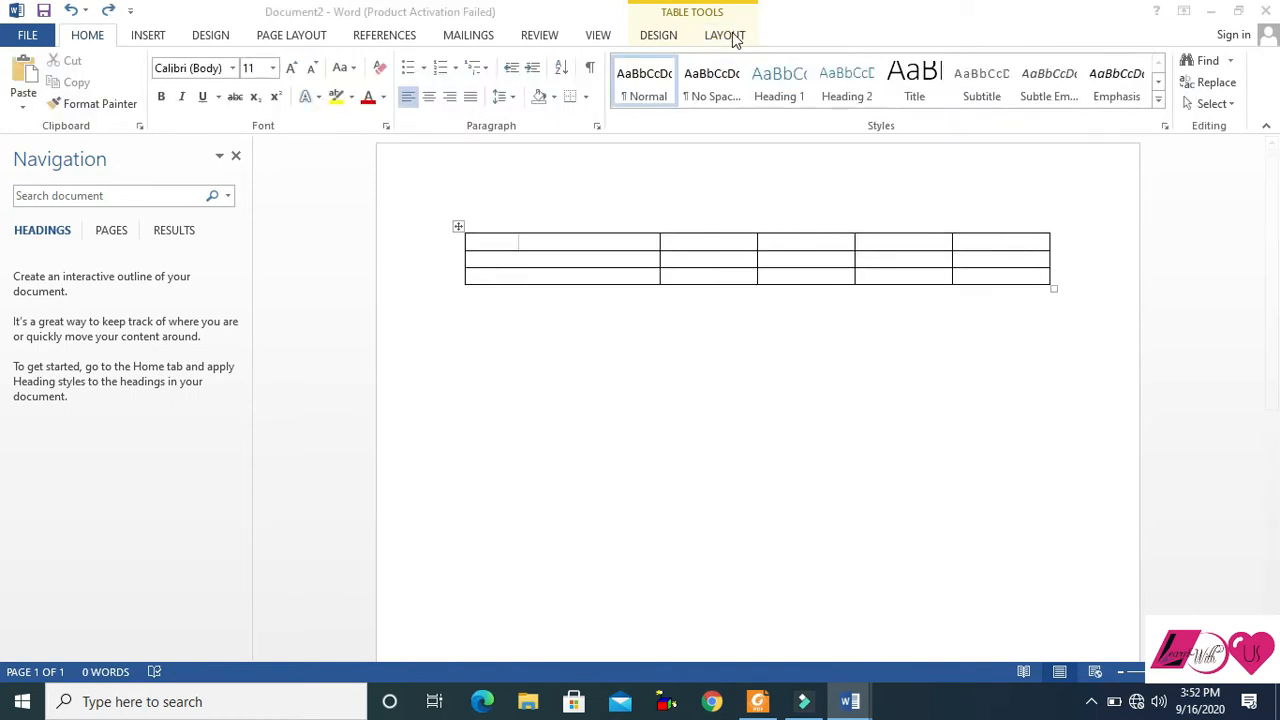
- Select the whole table and apply the plain table style that has only horizontal lines
{"action": "left_click", "coordinate": [735, 38]}
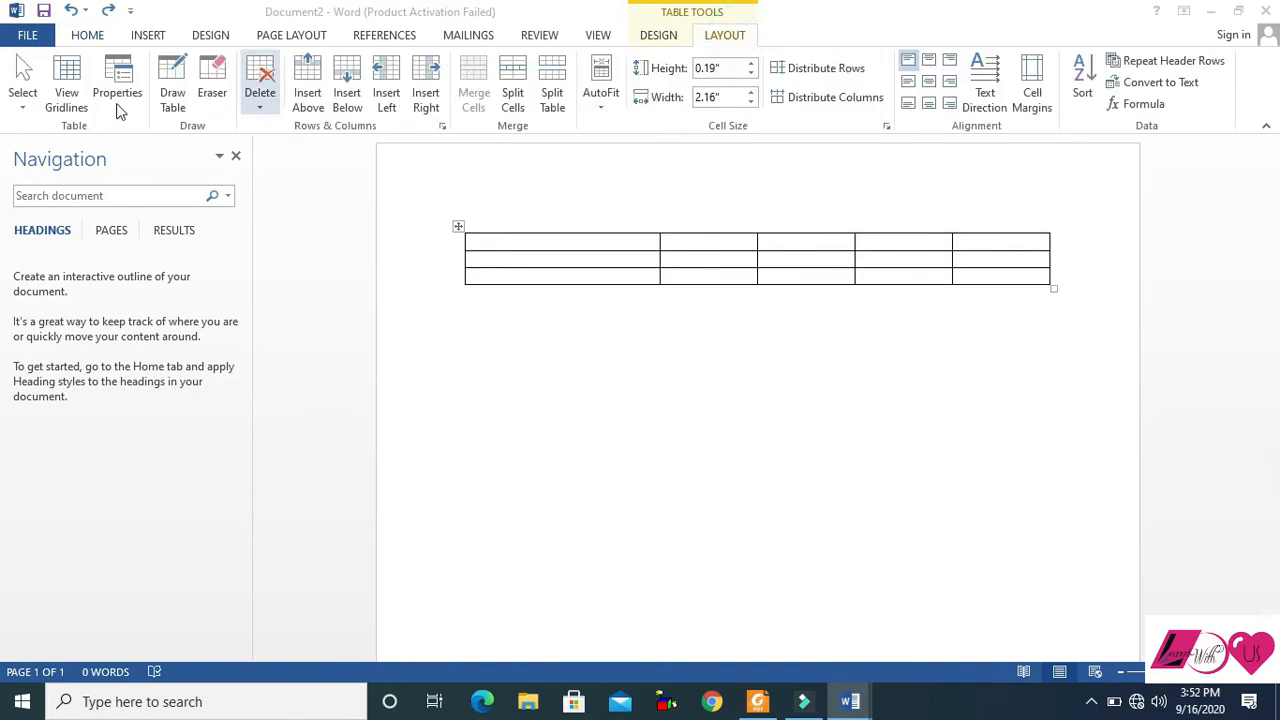
{"action": "left_click", "coordinate": [460, 226]}
{"action": "left_click", "coordinate": [658, 35]}
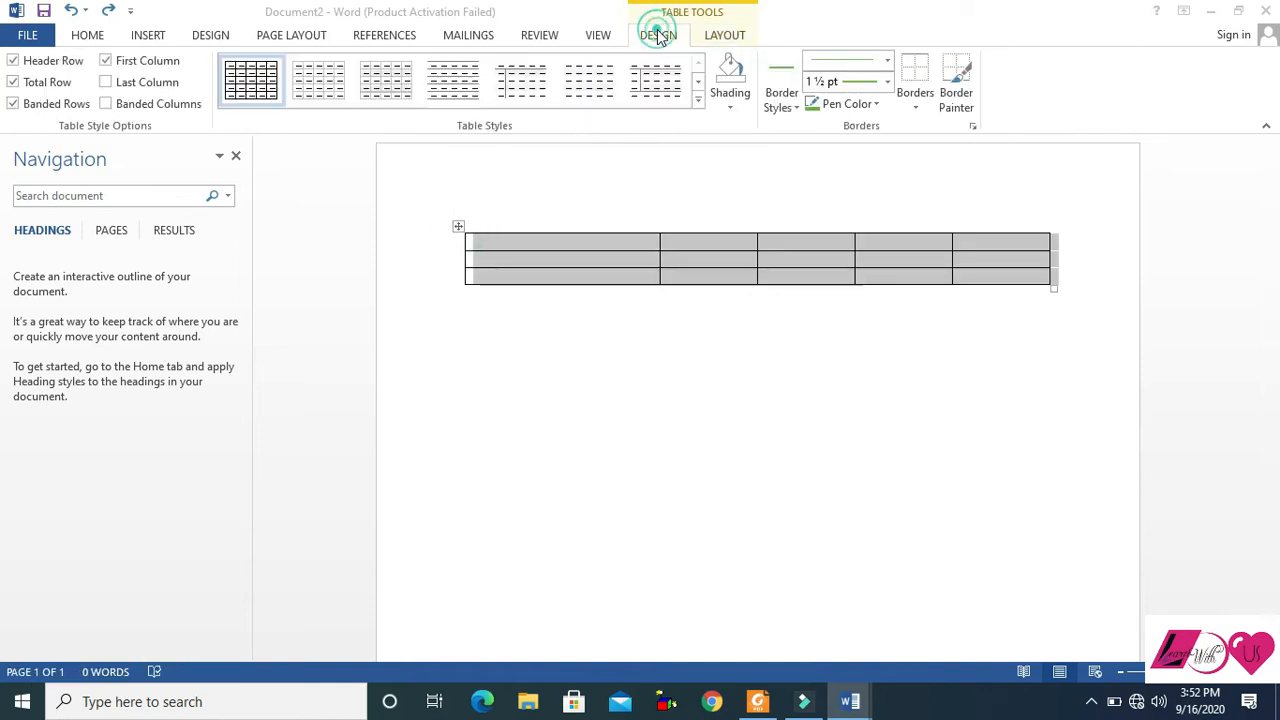
{"action": "left_click", "coordinate": [448, 90]}
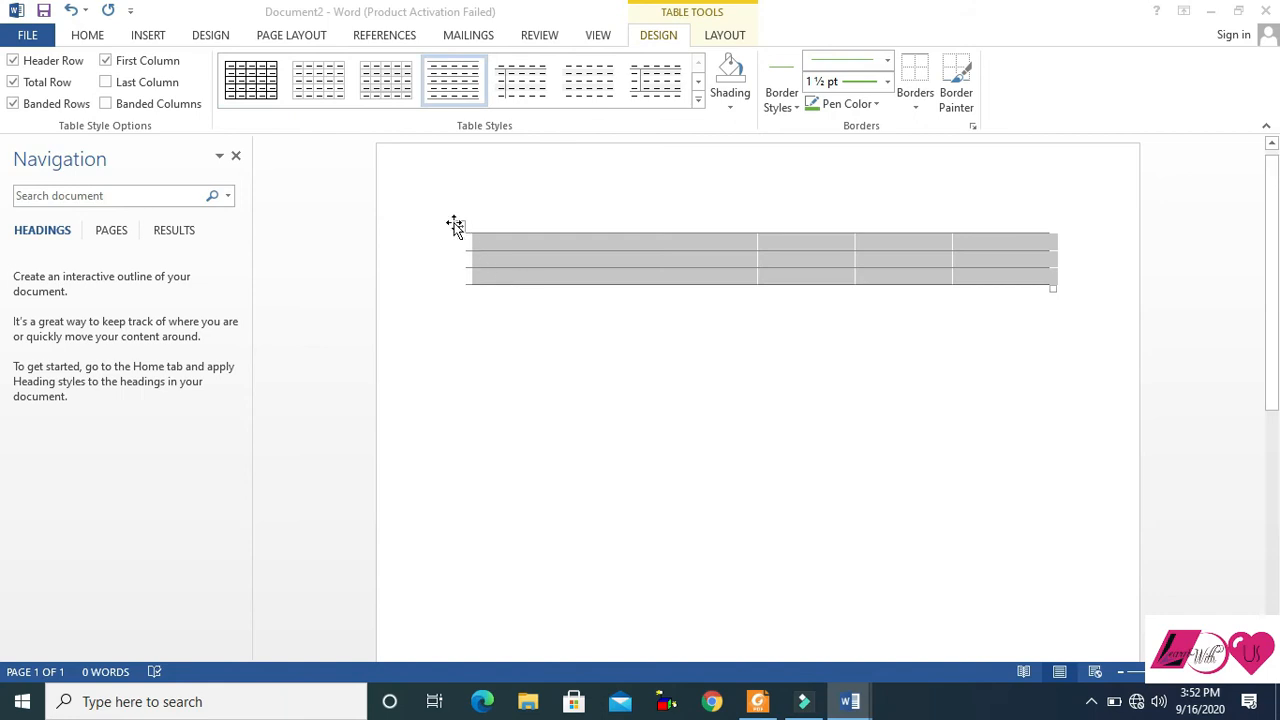
- Turn on View Gridlines for the table and place the cursor in its first cell
{"action": "left_click", "coordinate": [724, 35]}
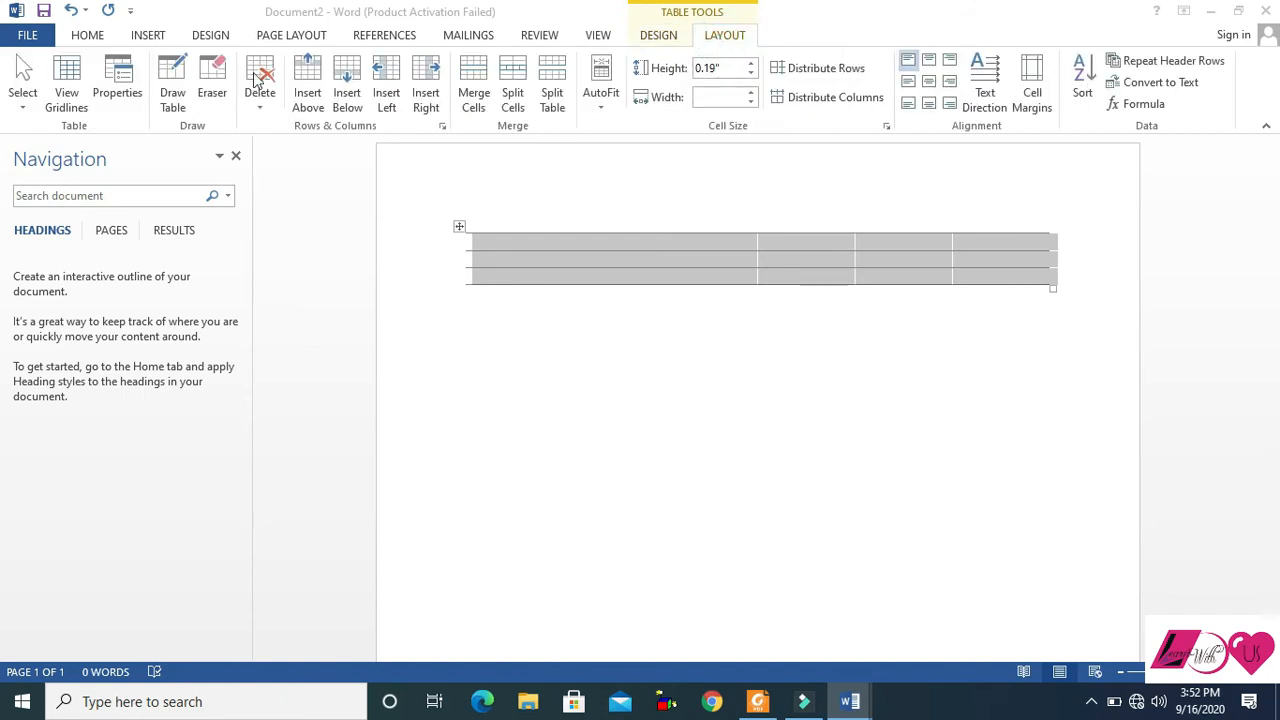
{"action": "left_click", "coordinate": [68, 91]}
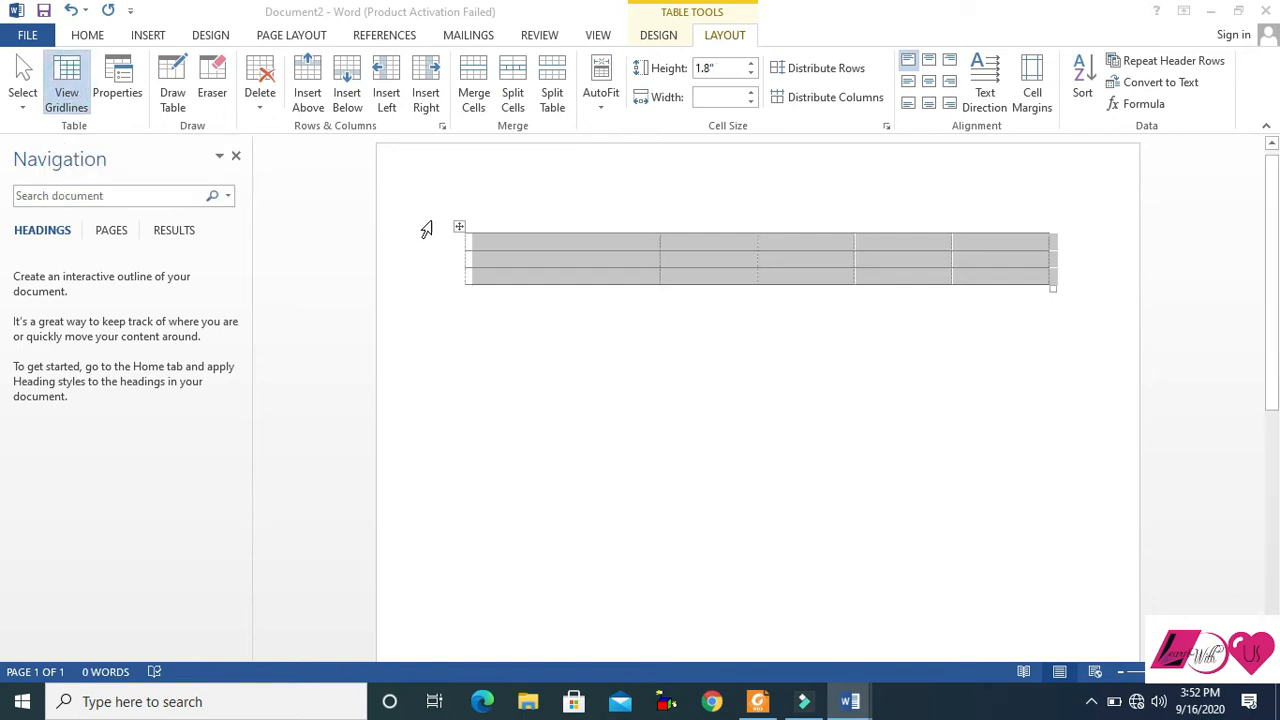
{"action": "left_click", "coordinate": [517, 245]}
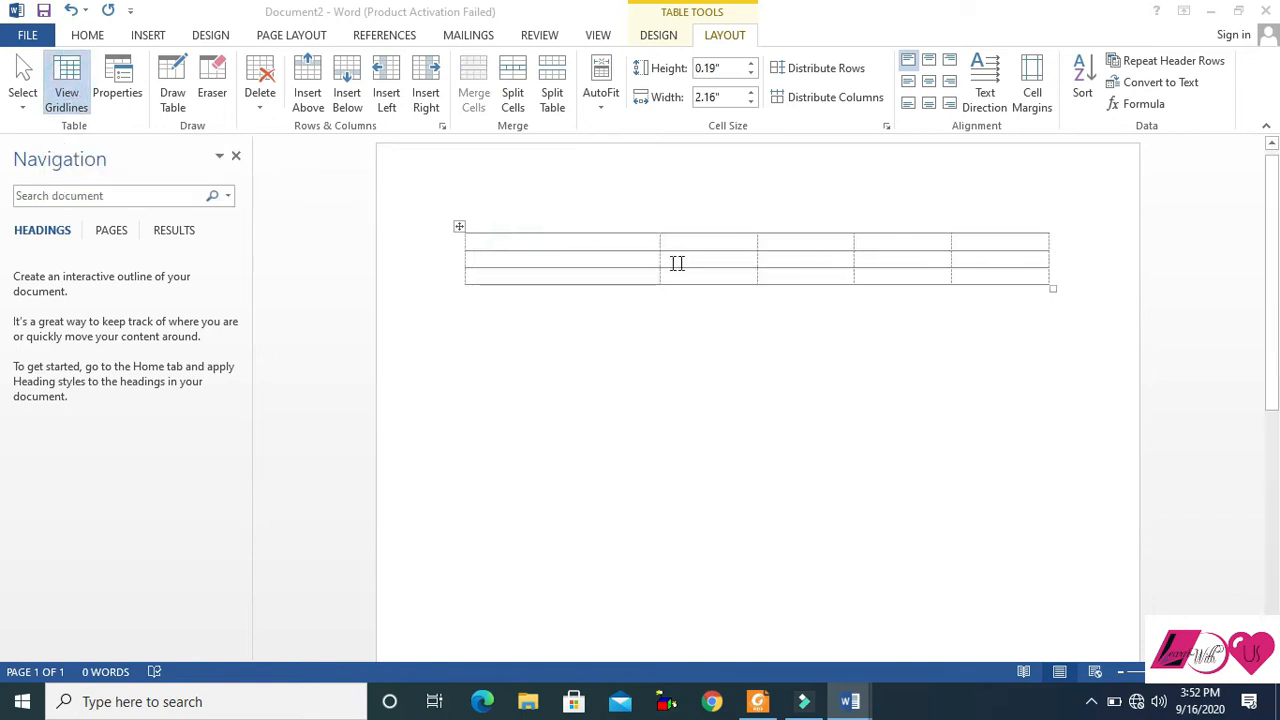
- Select the whole table and apply the plain table style with full grid lines
{"action": "left_click", "coordinate": [460, 227]}
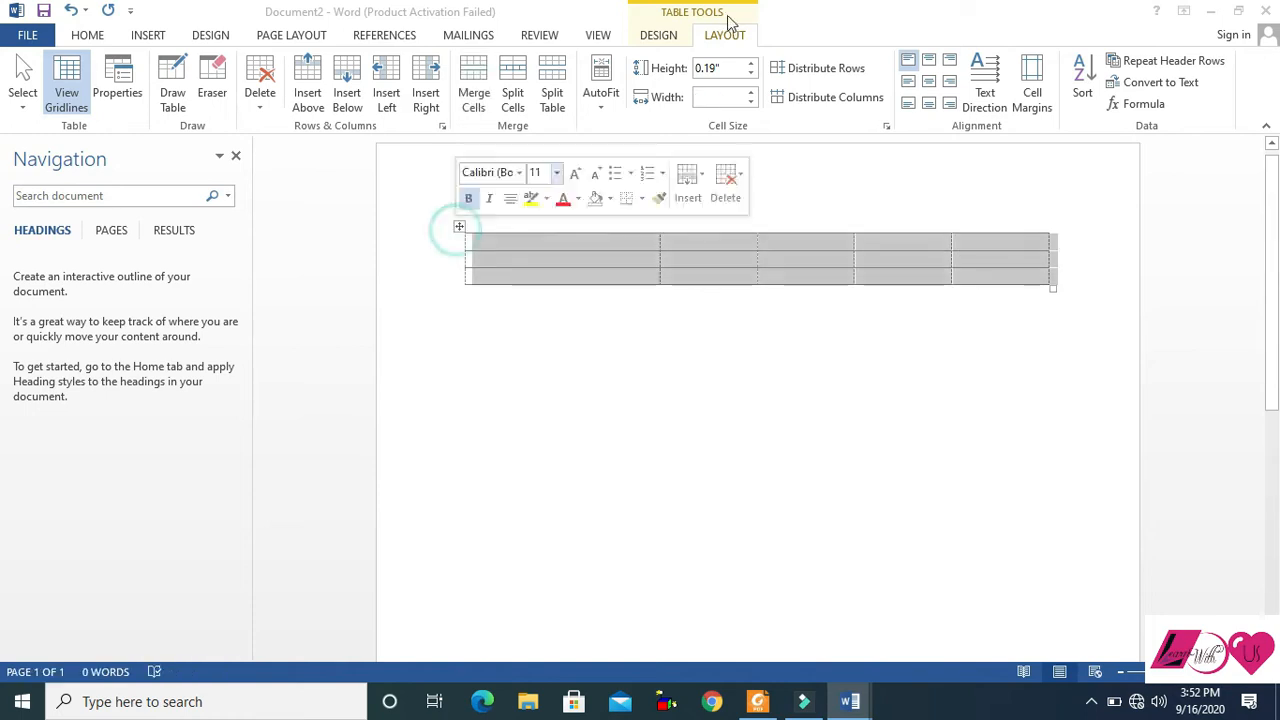
{"action": "left_click", "coordinate": [658, 37]}
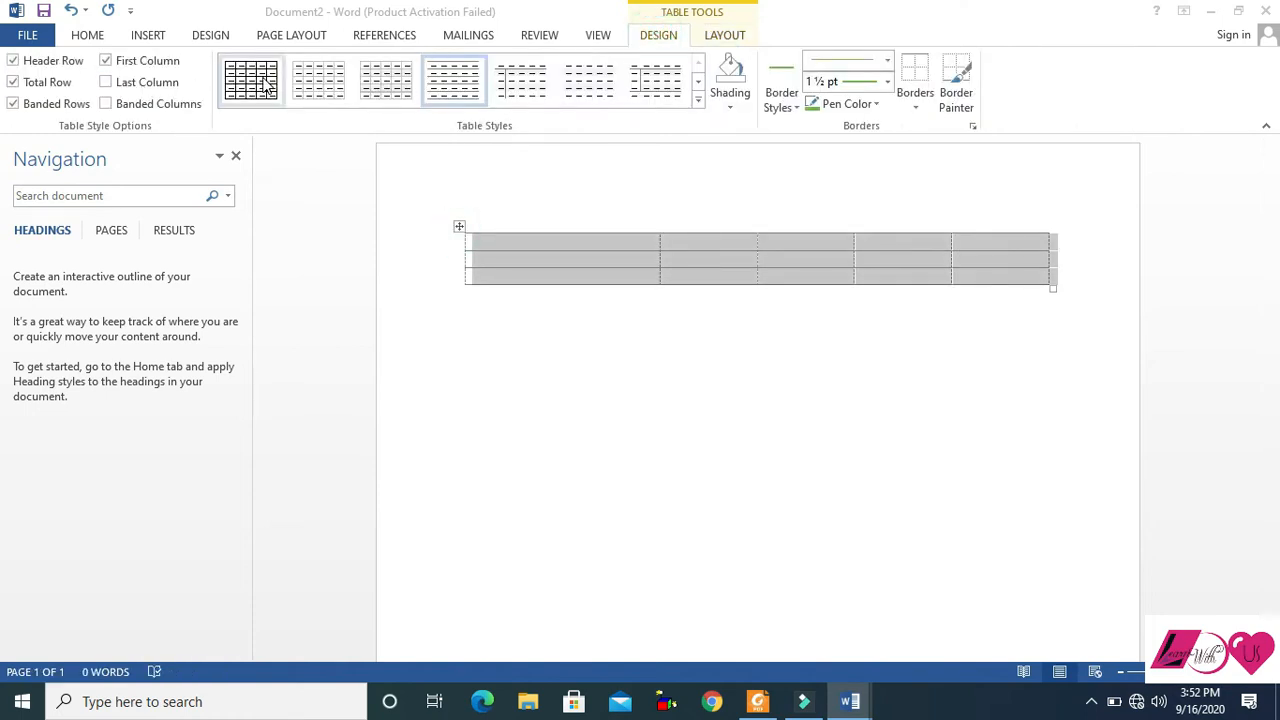
{"action": "left_click", "coordinate": [251, 80]}
{"action": "left_click", "coordinate": [738, 38]}
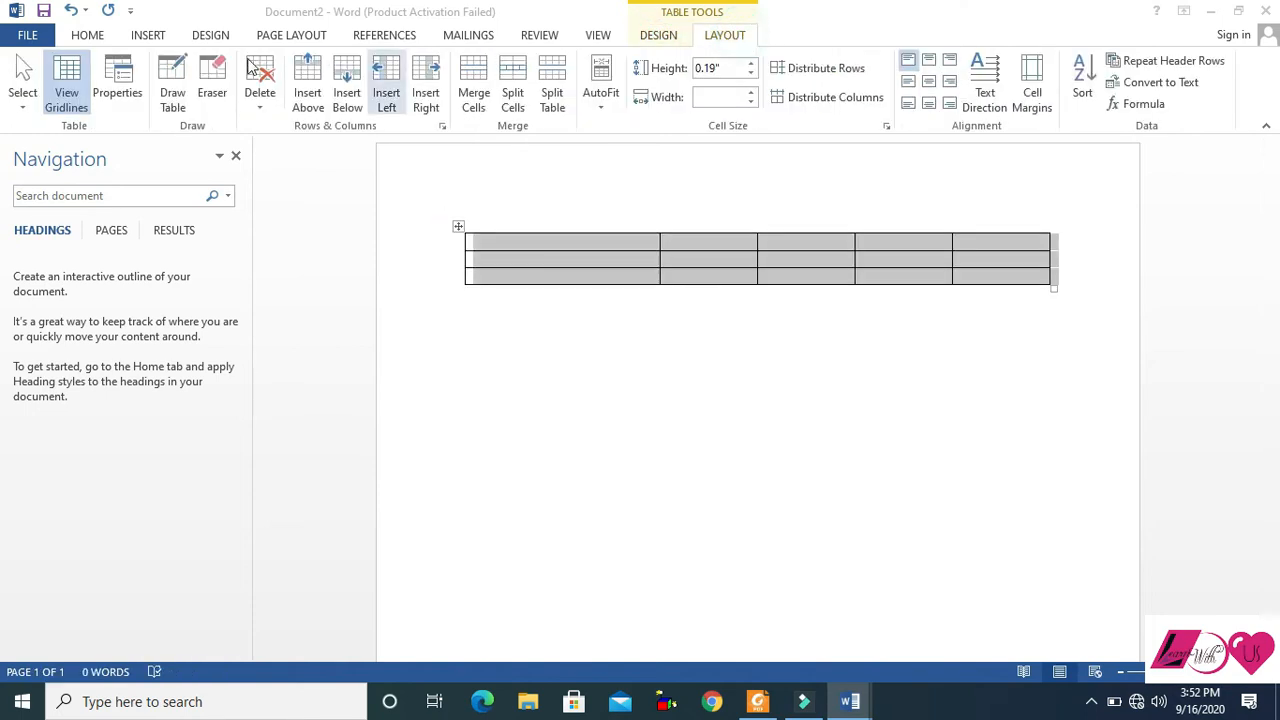
- Generate placeholder text directly below the table with =lorem(20)
{"action": "left_click", "coordinate": [546, 293]}
{"action": "type", "text": "=lo"}
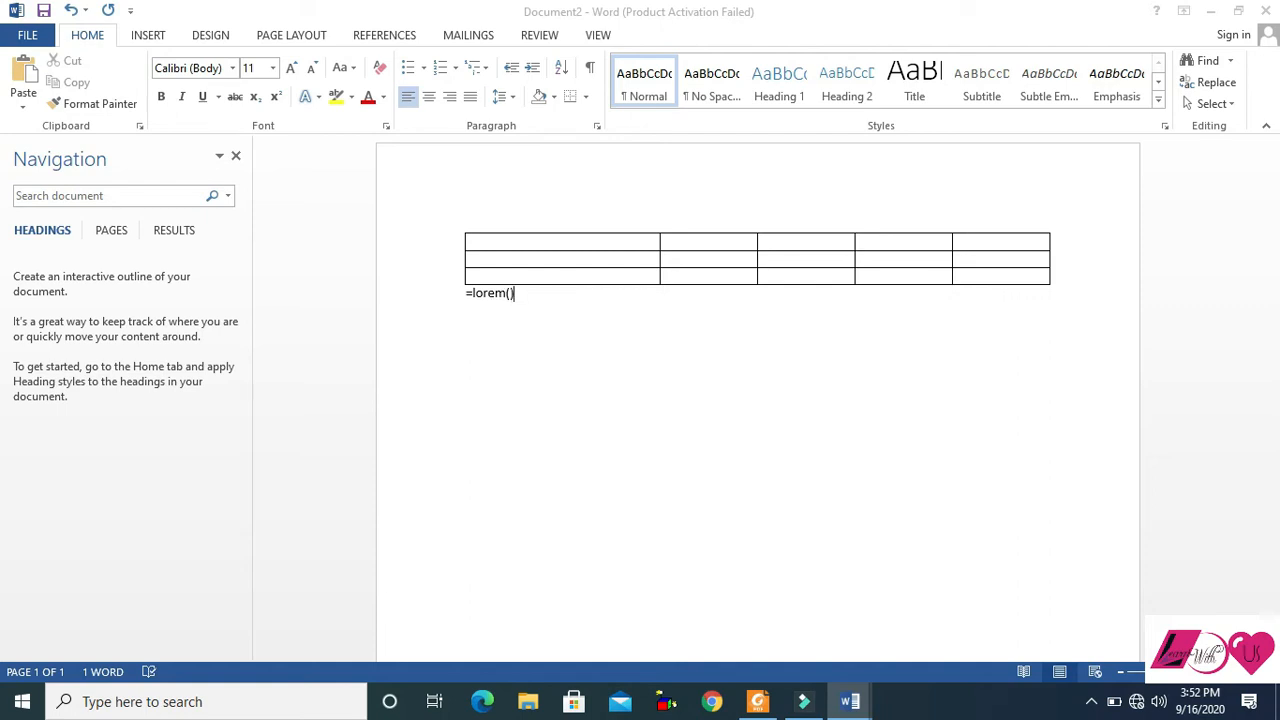
{"action": "type", "text": "rem(20)"}
{"action": "key", "text": "Return"}
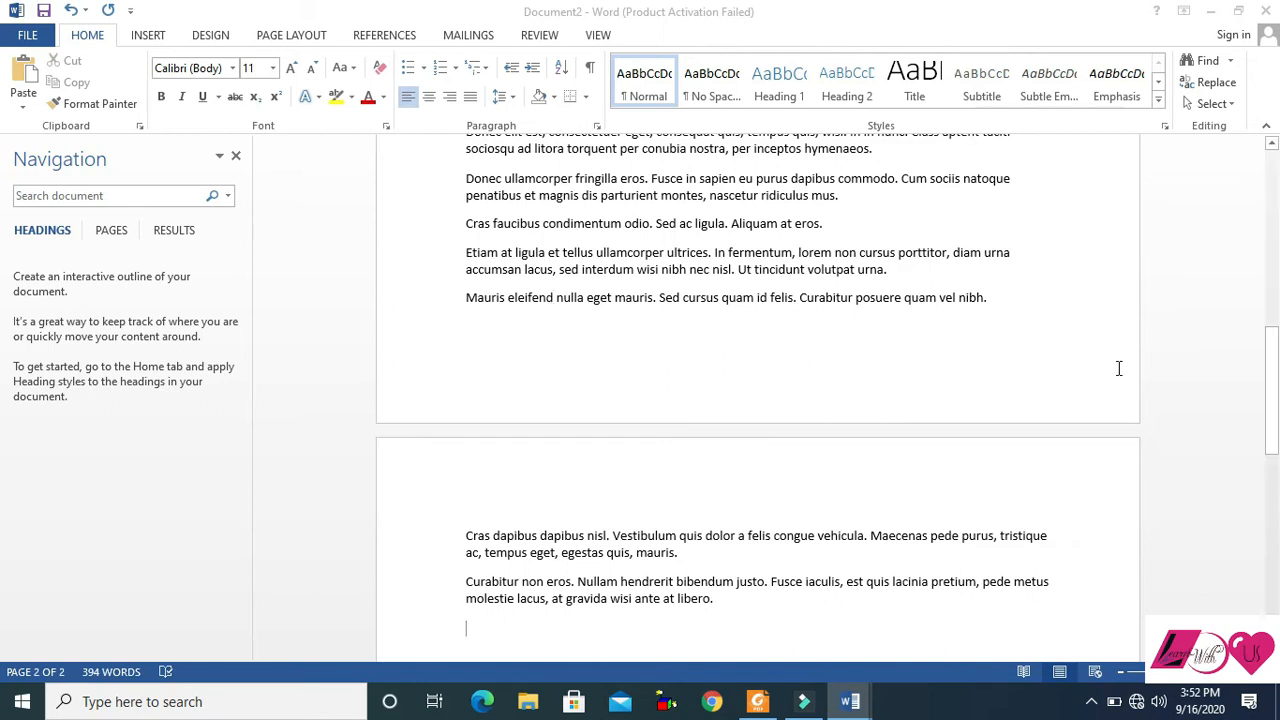
- Select the whole table above the placeholder text and set its column width to 0.9"
{"action": "left_click_drag", "start_coordinate": [1272, 388], "coordinate": [1273, 211]}
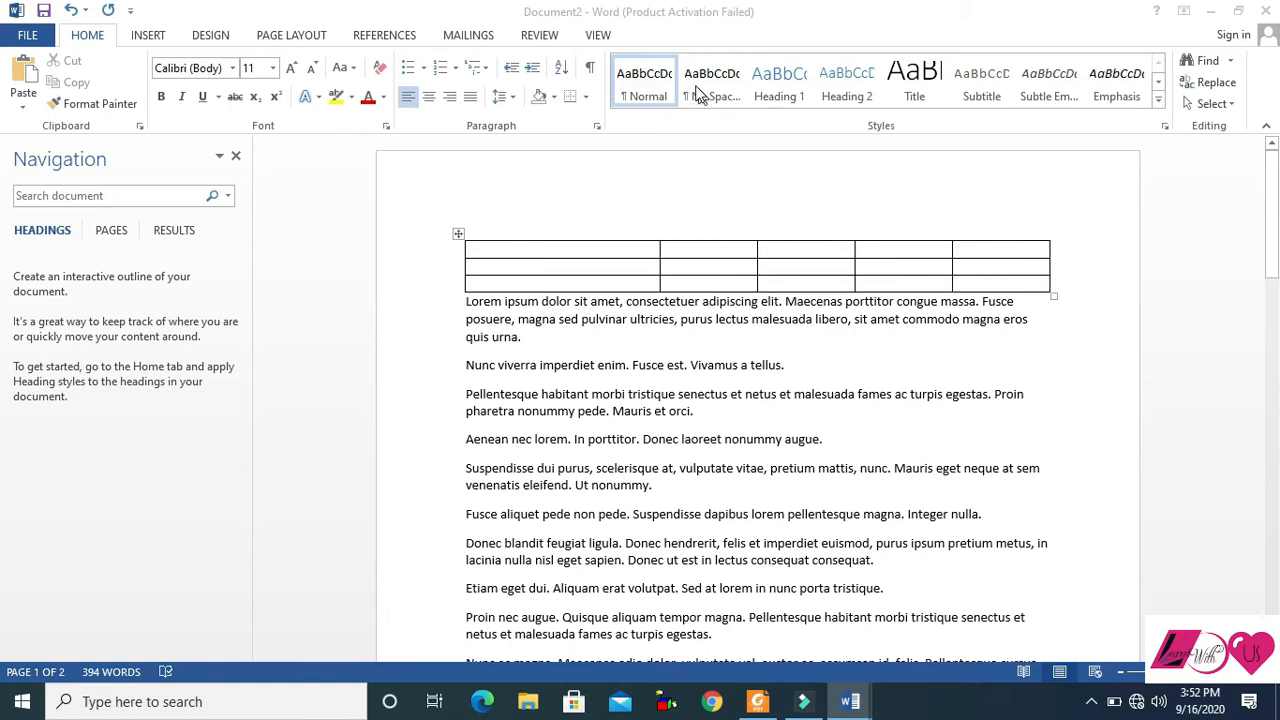
{"action": "left_click", "coordinate": [507, 256]}
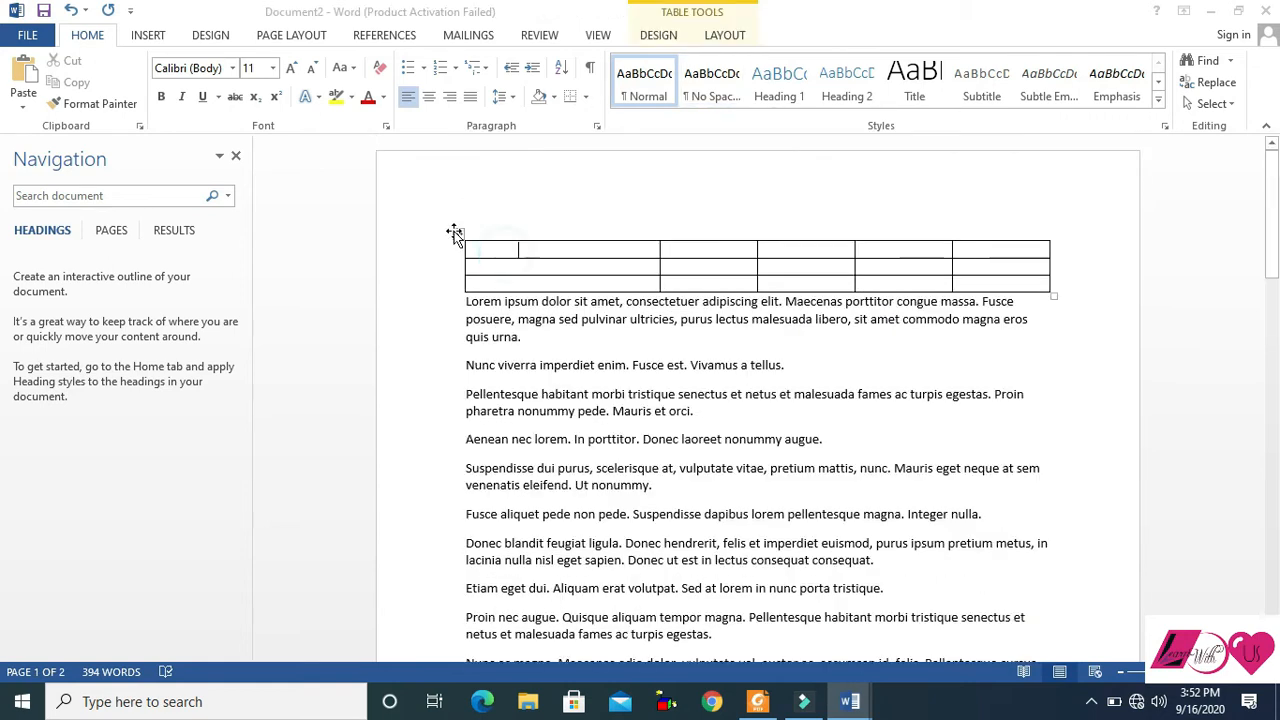
{"action": "left_click", "coordinate": [458, 233]}
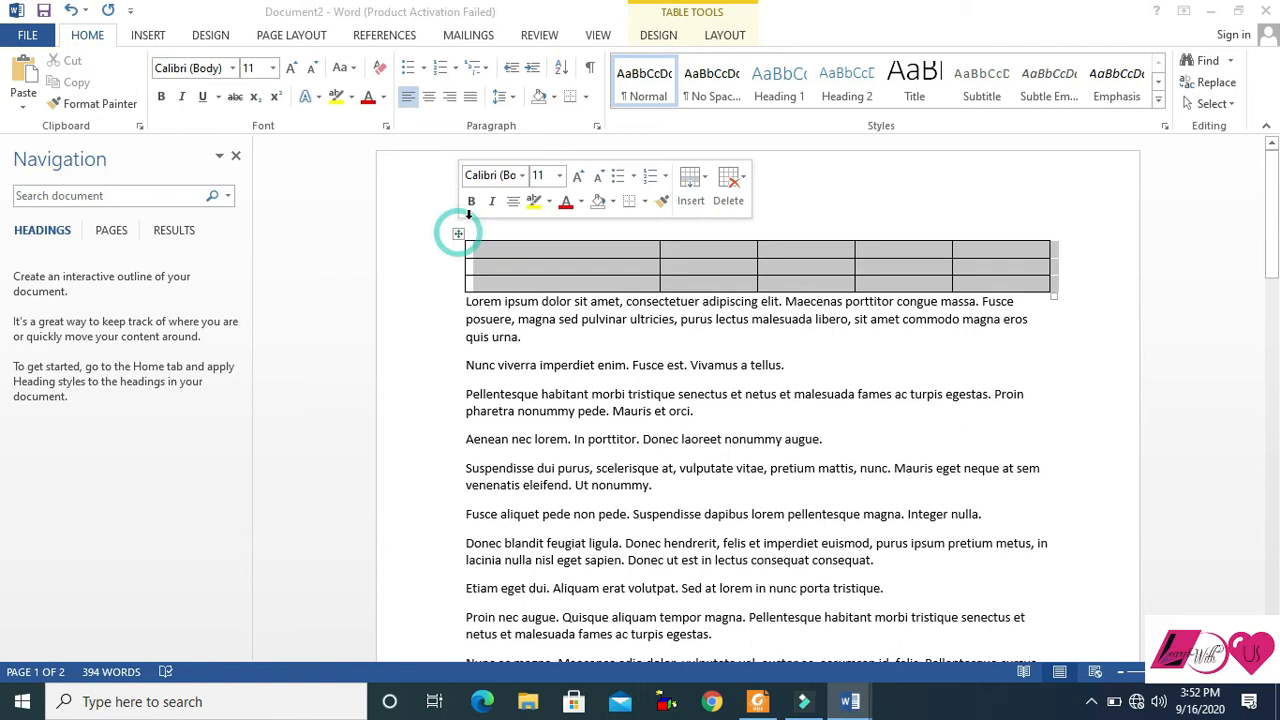
{"action": "left_click", "coordinate": [725, 35]}
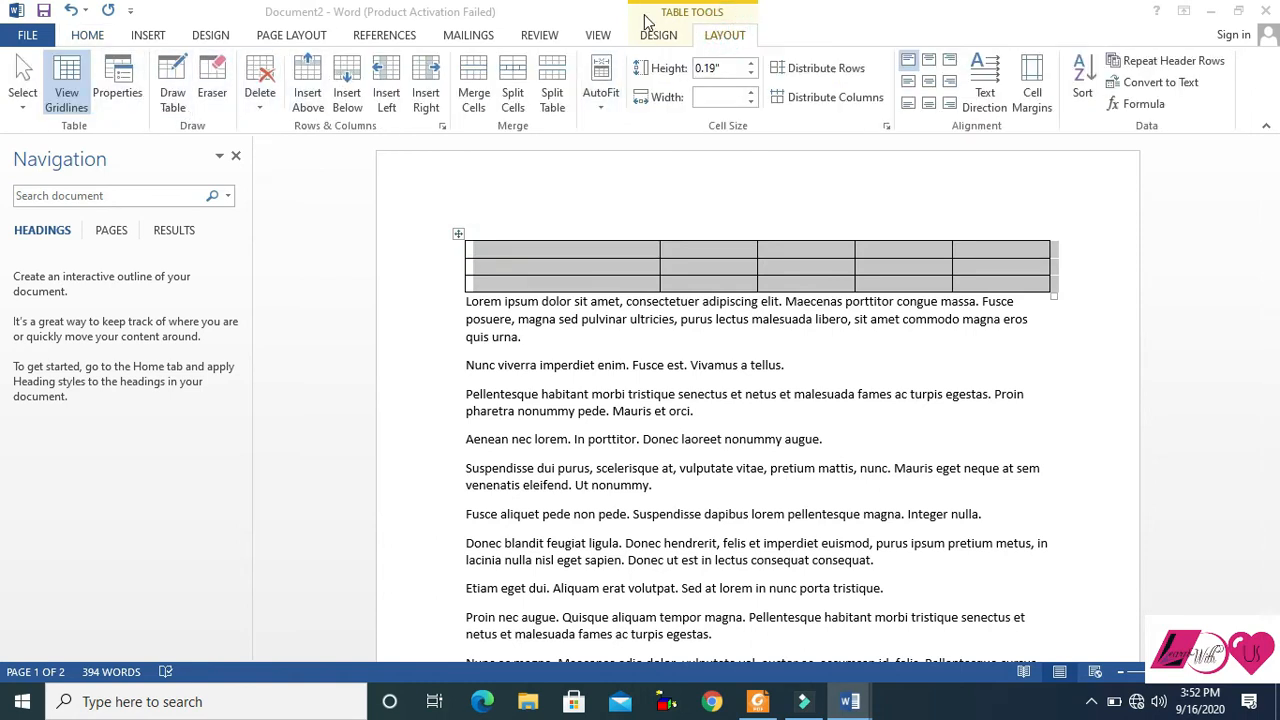
{"action": "left_click", "coordinate": [751, 102]}
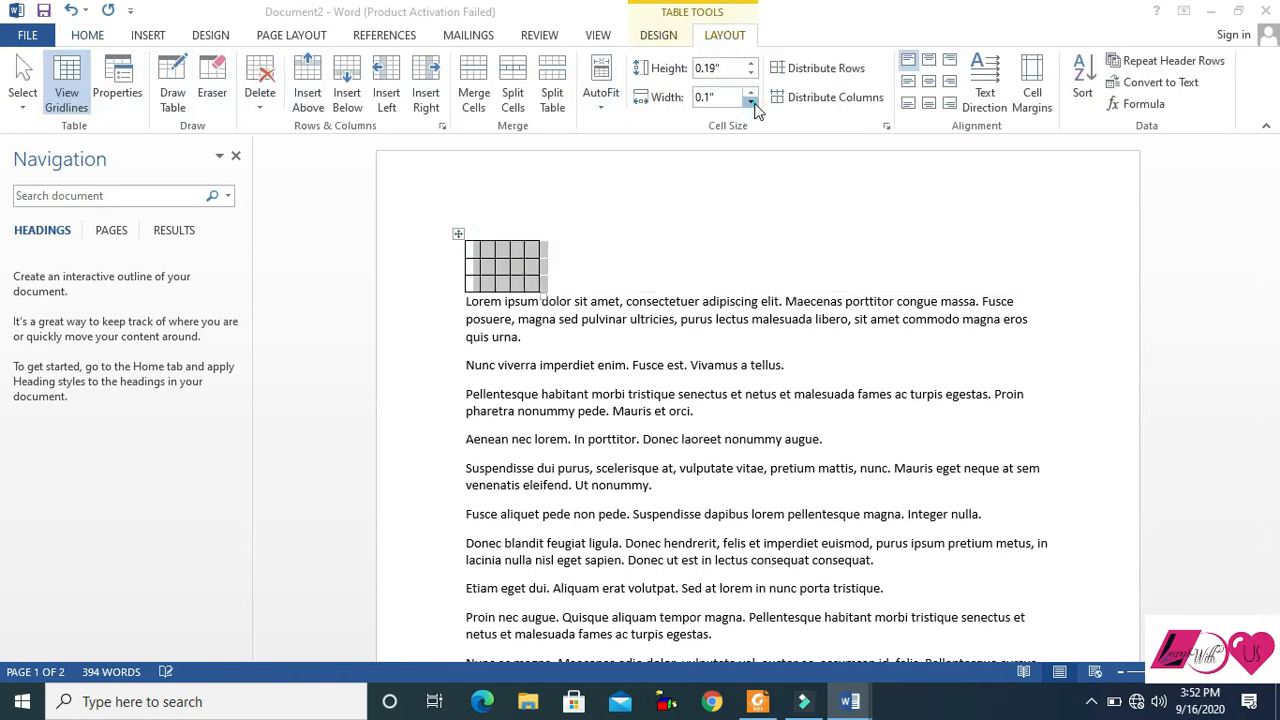
{"action": "left_click", "coordinate": [751, 92]}
{"action": "left_click", "coordinate": [751, 92]}
{"action": "left_click", "coordinate": [751, 92]}
{"action": "left_click", "coordinate": [751, 92]}
{"action": "left_click", "coordinate": [751, 92]}
{"action": "left_click", "coordinate": [751, 92]}
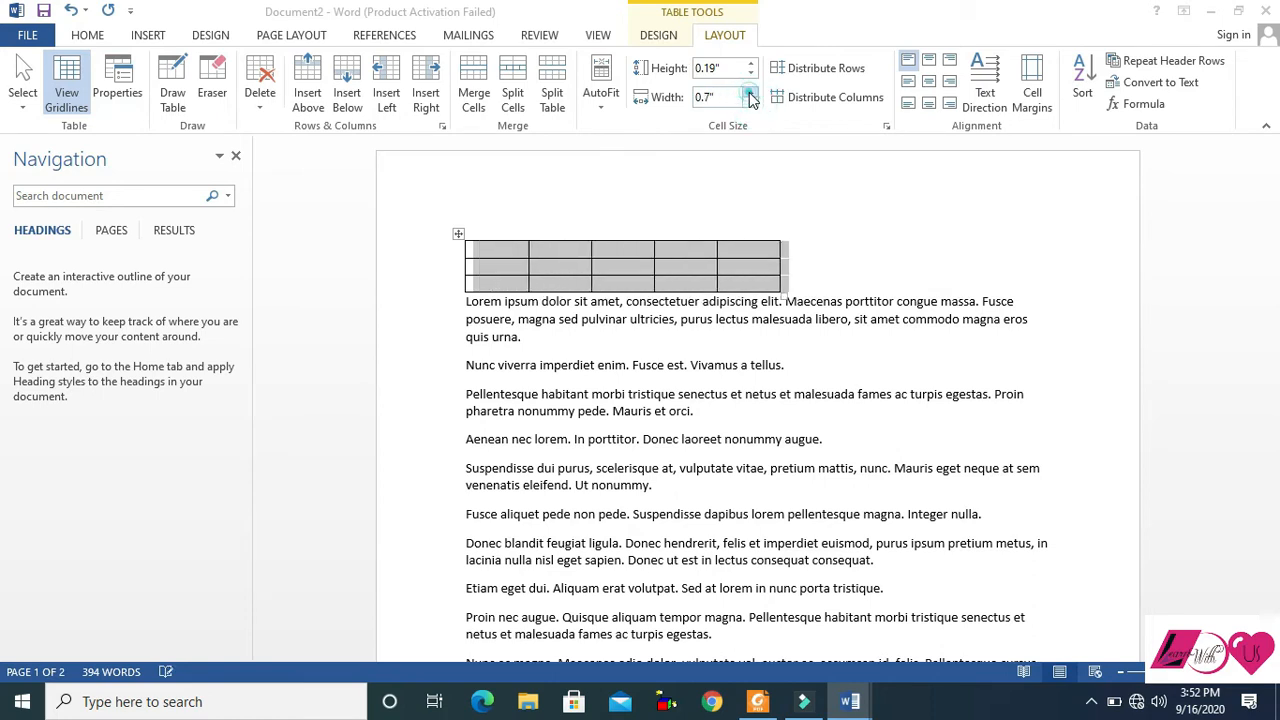
{"action": "left_click", "coordinate": [751, 92]}
{"action": "left_click", "coordinate": [751, 92]}
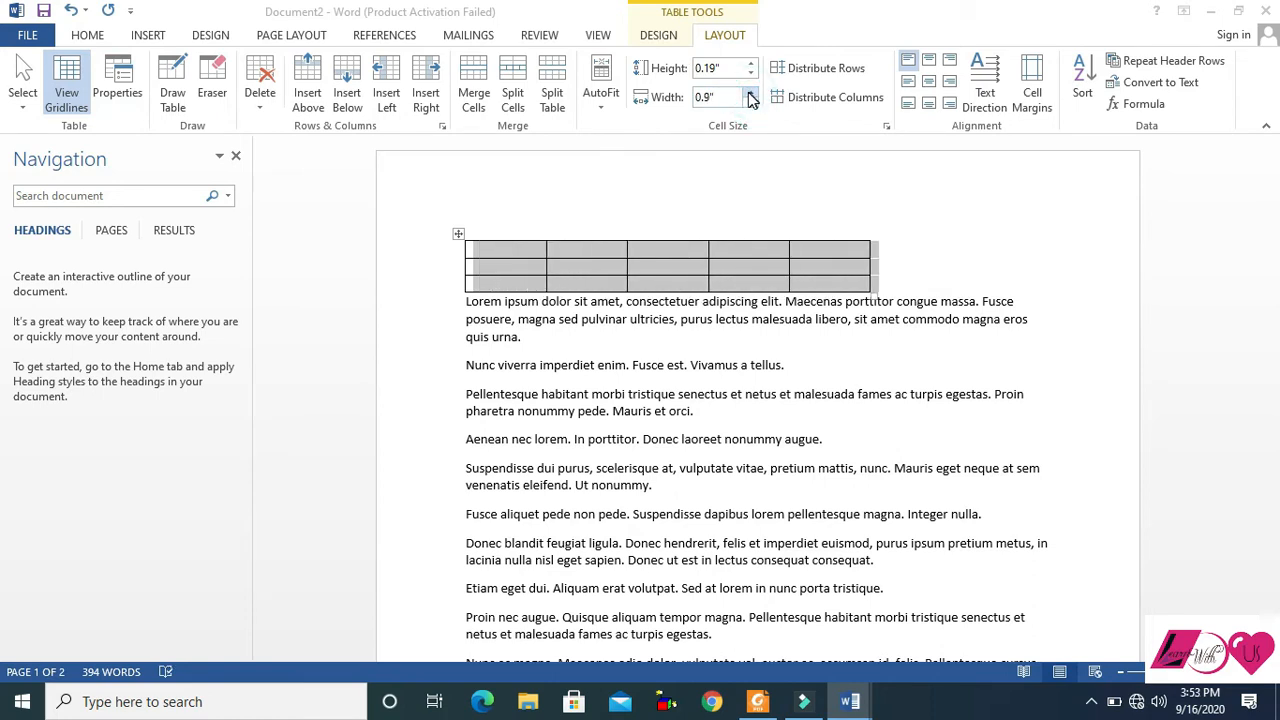
- Set the table's alignment to Center with text wrapping set to None in its properties
{"action": "left_click", "coordinate": [120, 80]}
{"action": "left_click", "coordinate": [489, 383]}
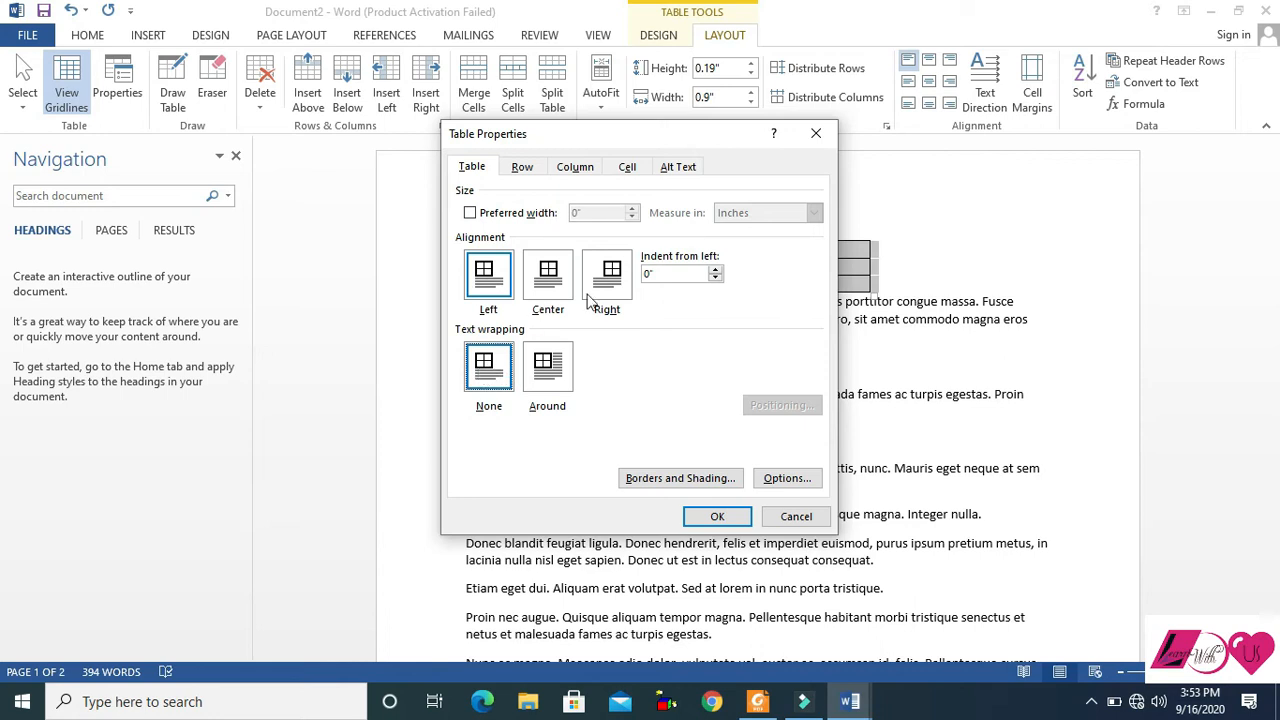
{"action": "left_click", "coordinate": [553, 284]}
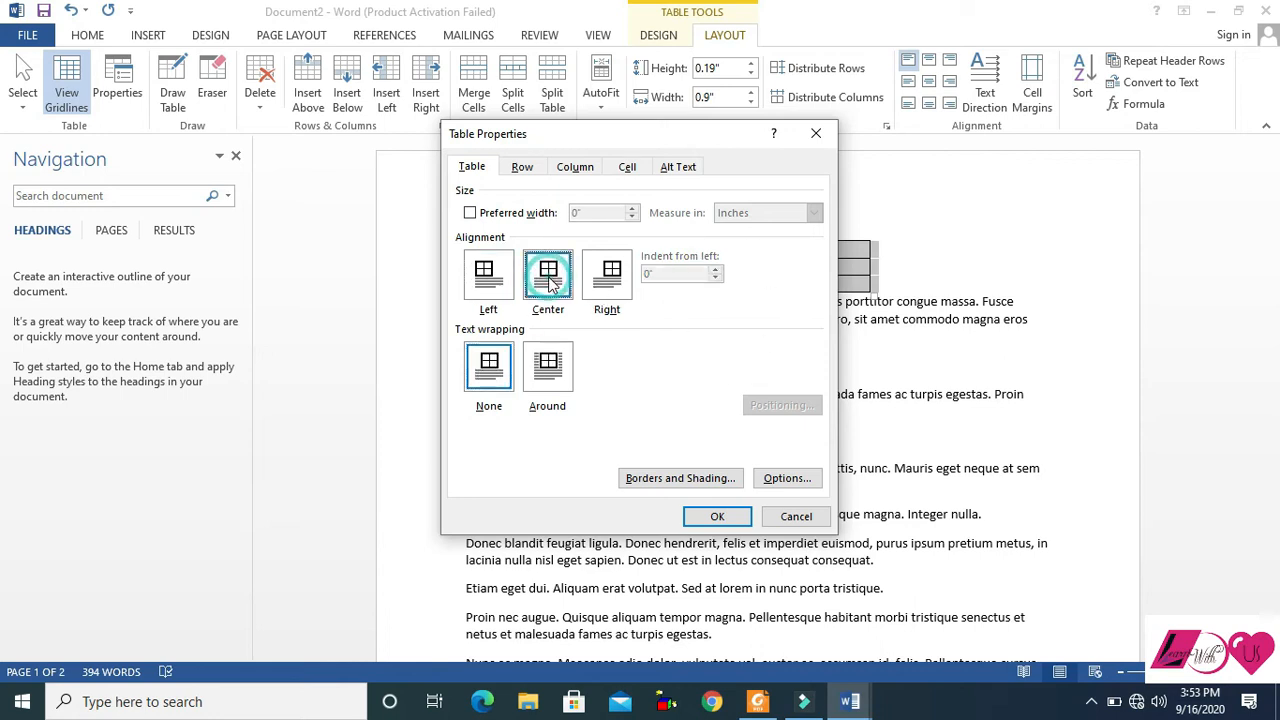
{"action": "left_click", "coordinate": [718, 517]}
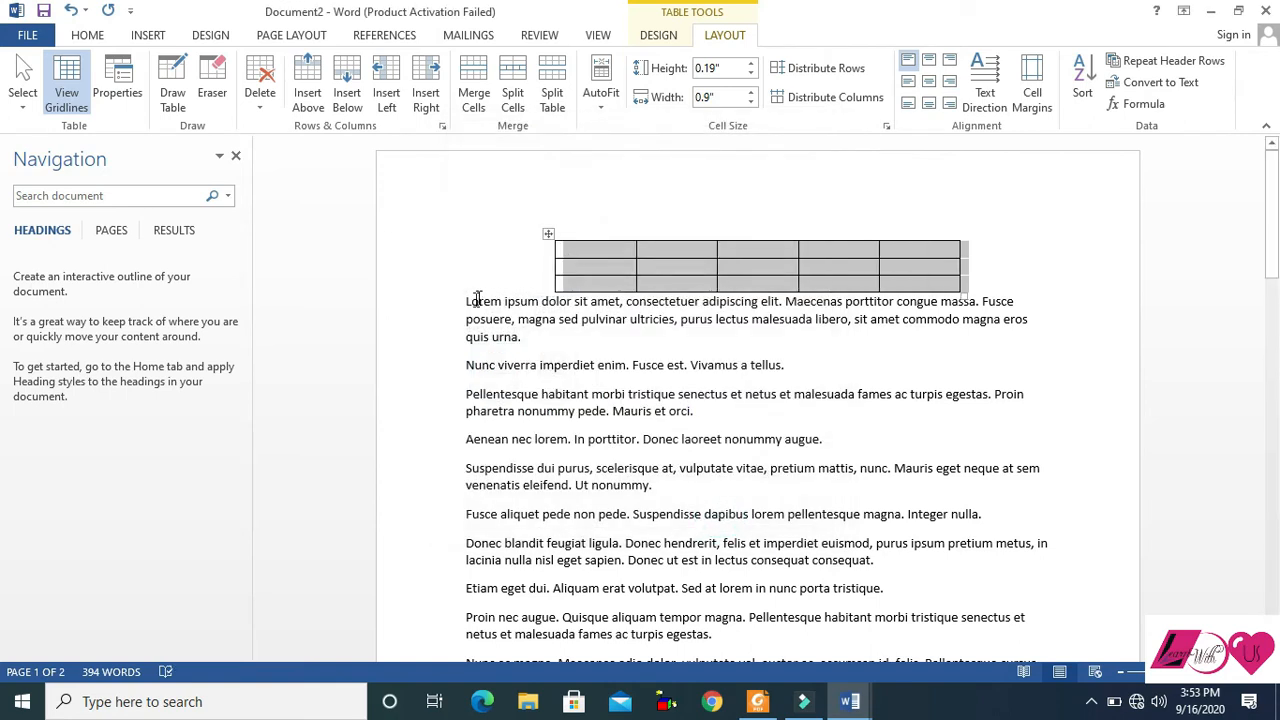
- Set the table's text wrapping to Around and its alignment to Left in the table properties
{"action": "left_click", "coordinate": [117, 90]}
{"action": "left_click", "coordinate": [560, 375]}
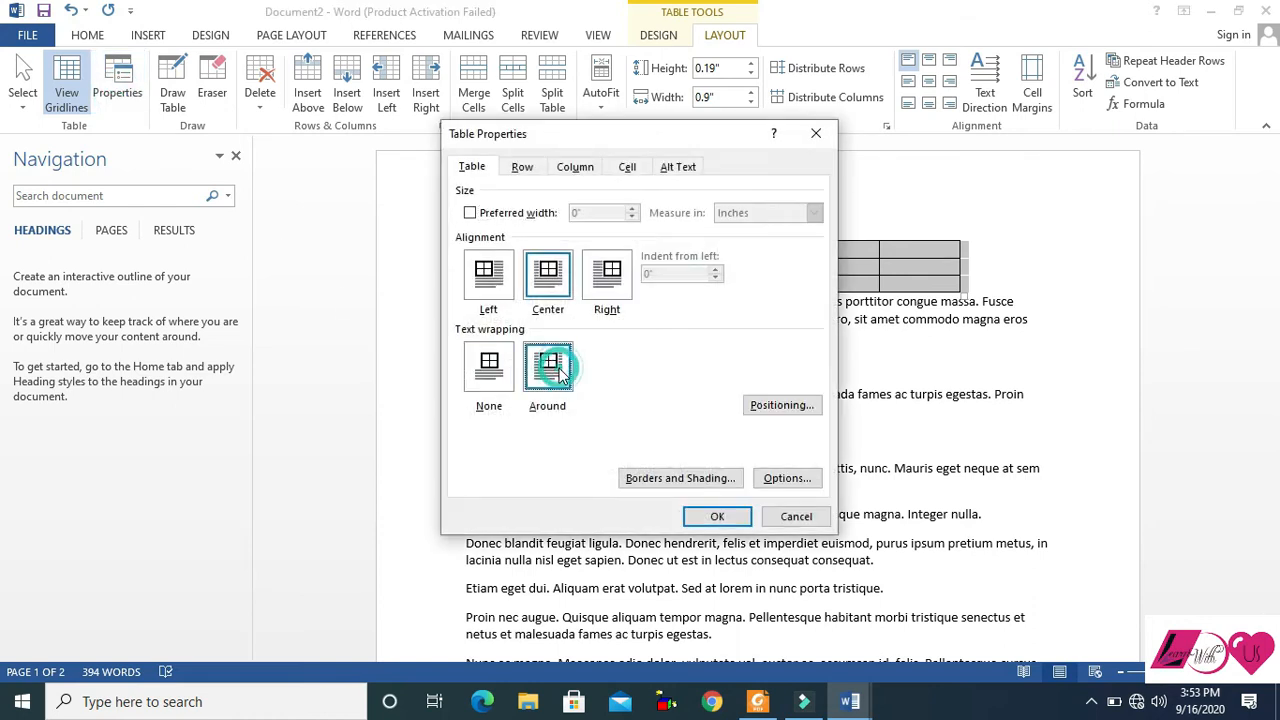
{"action": "left_click", "coordinate": [487, 283]}
{"action": "left_click", "coordinate": [718, 517]}
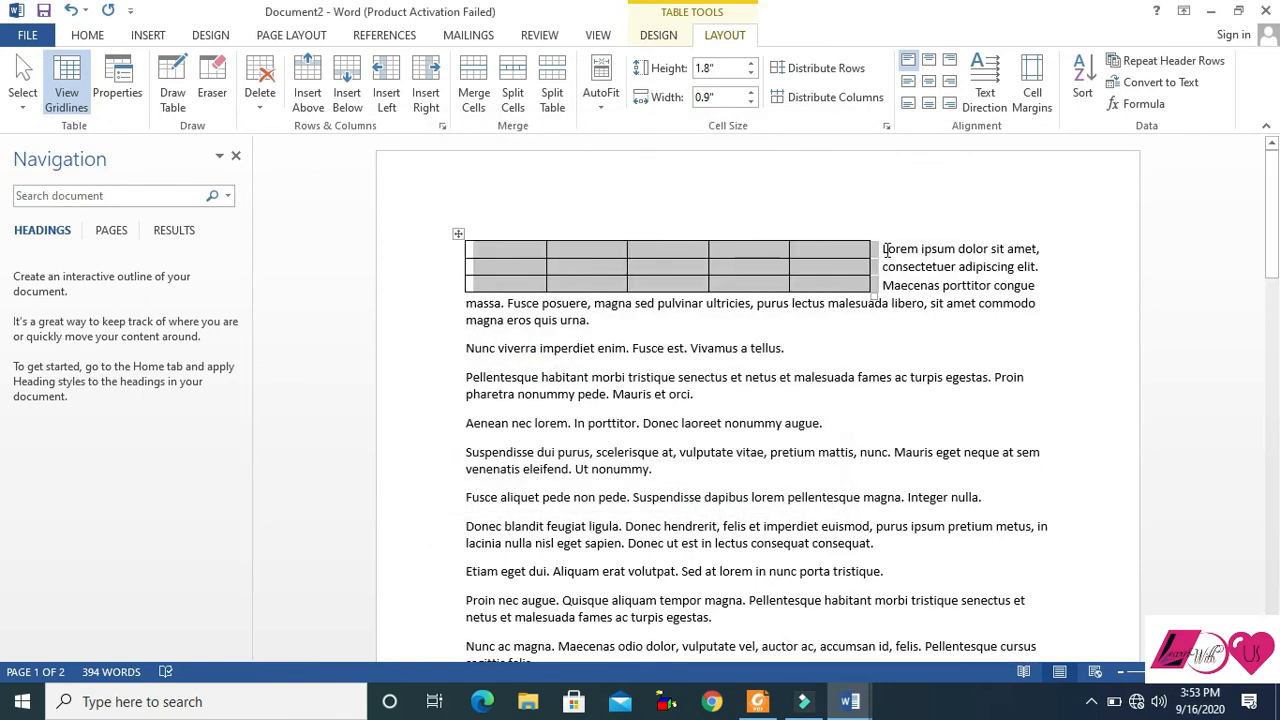
- Change the table's alignment to Center while keeping the Around text wrapping
{"action": "left_click", "coordinate": [113, 90]}
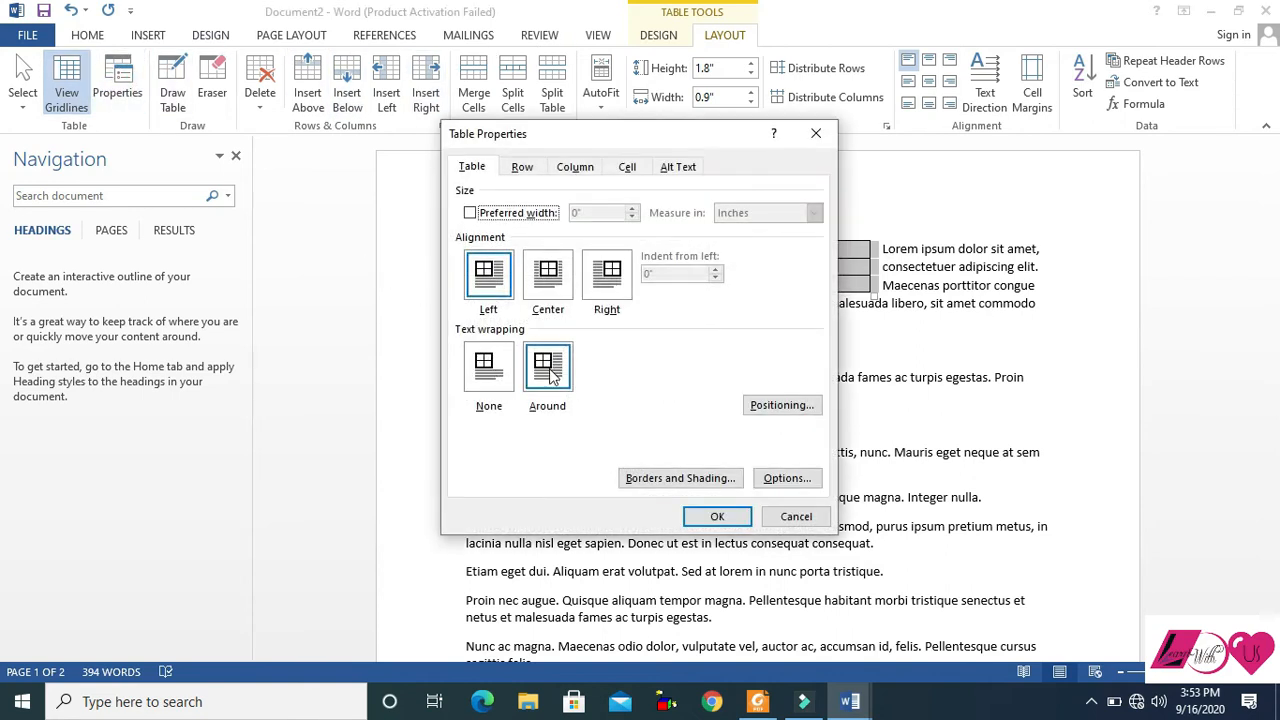
{"action": "left_click", "coordinate": [557, 279]}
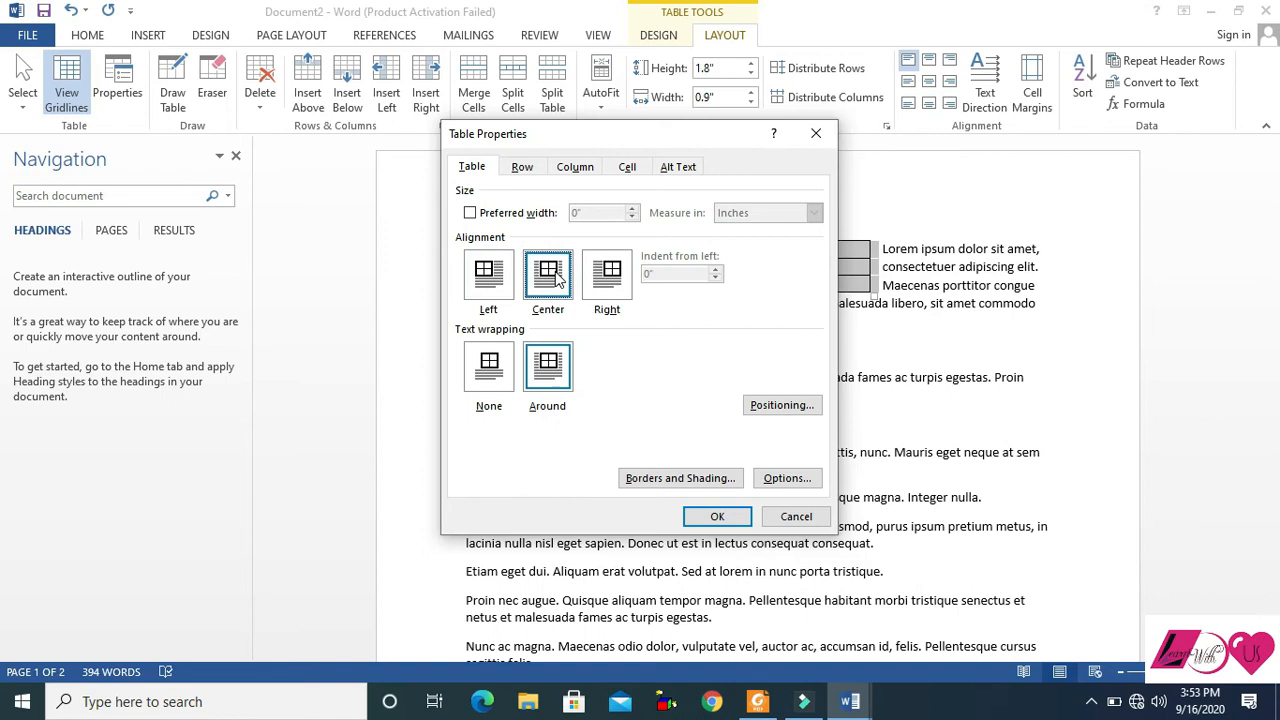
{"action": "left_click", "coordinate": [710, 520]}
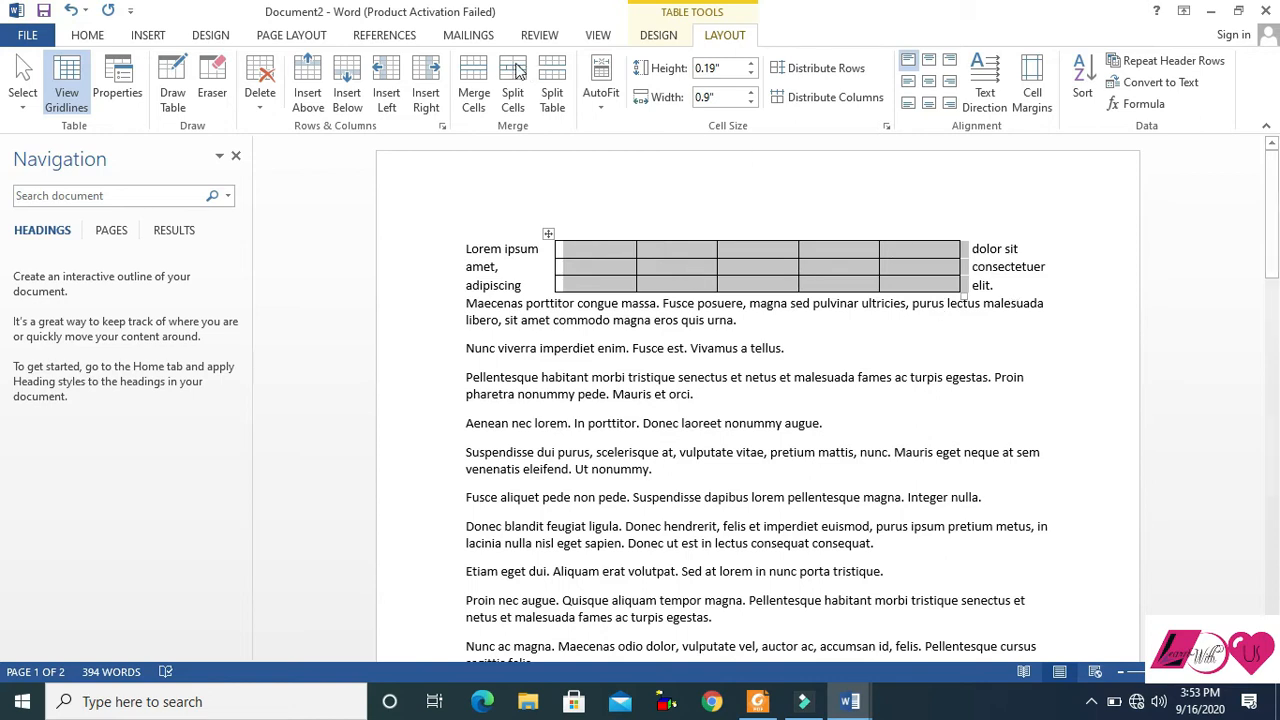
- Change the table's alignment to Right while keeping the Around text wrapping
{"action": "left_click", "coordinate": [122, 85]}
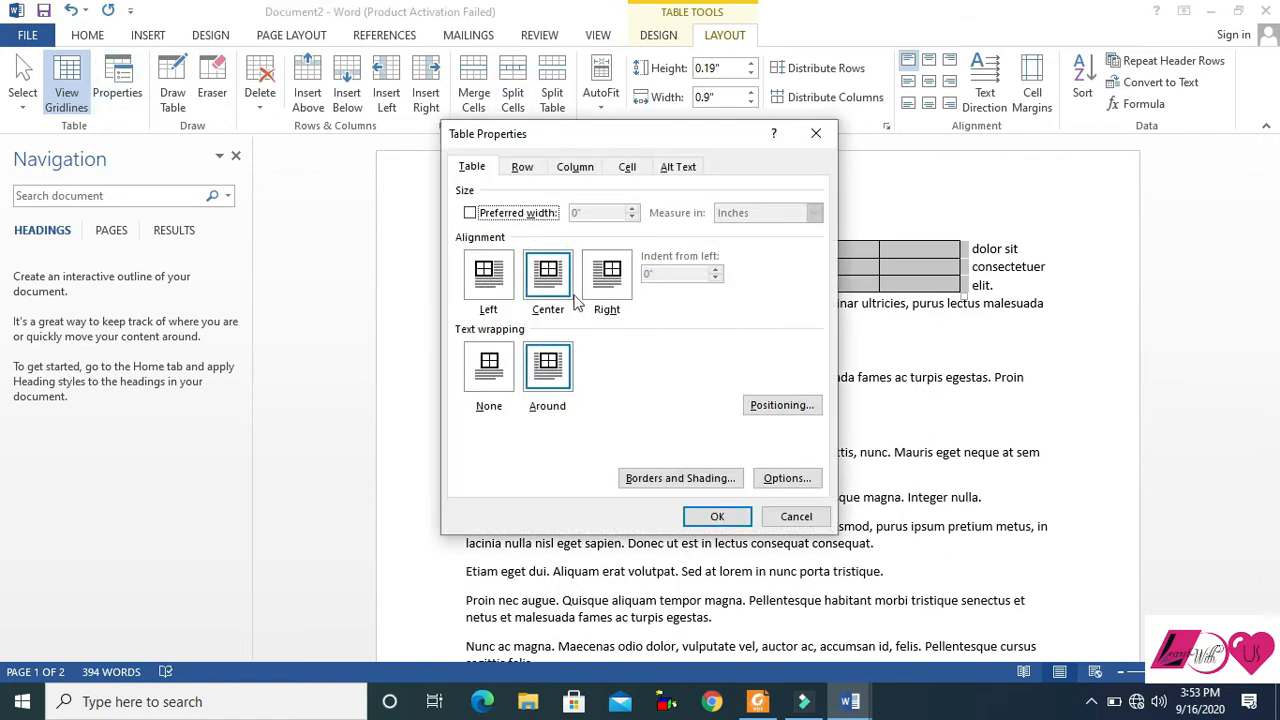
{"action": "left_click", "coordinate": [609, 287]}
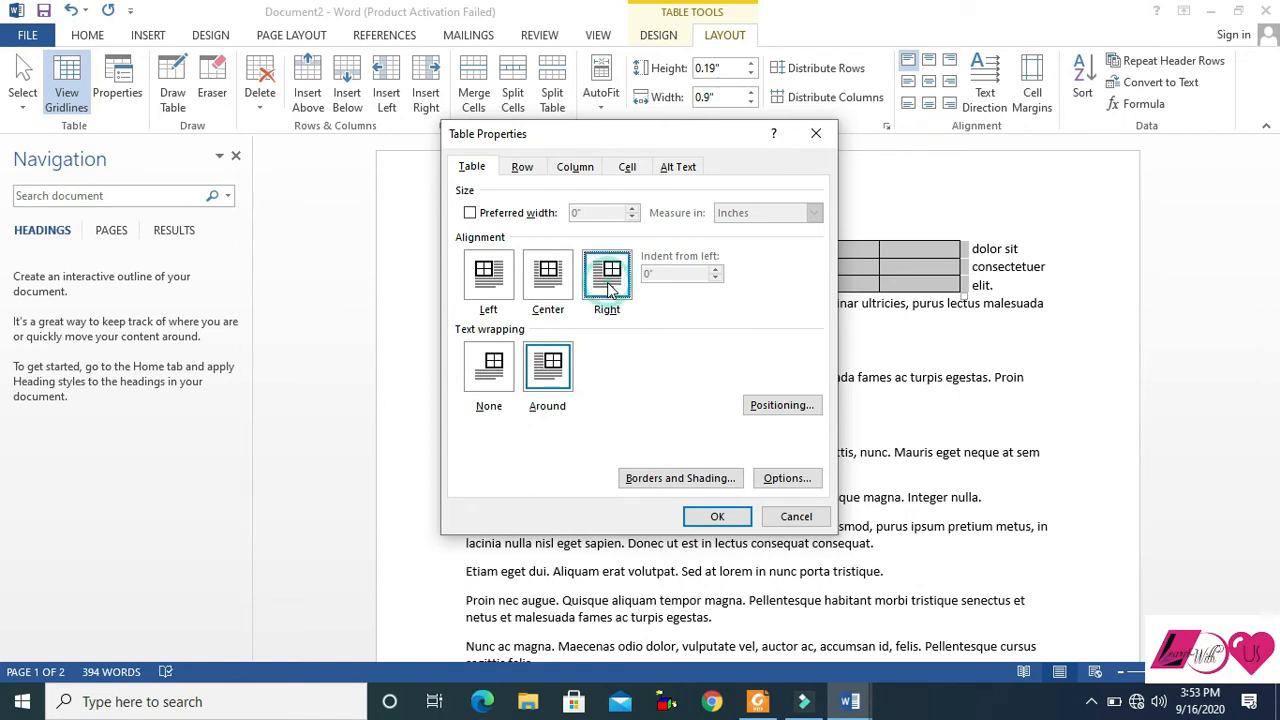
{"action": "left_click", "coordinate": [722, 517]}
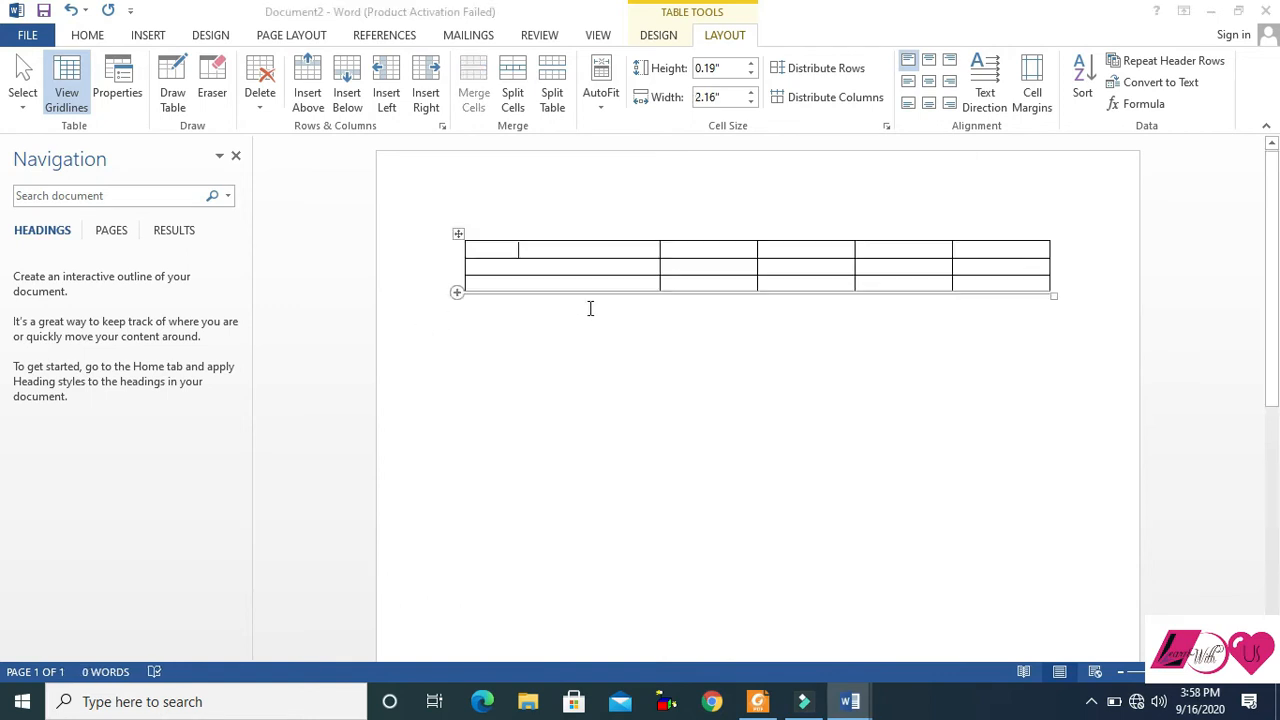
- Draw a new table about 6.17" wide below the existing one and divide it into three rows with two horizontal lines
{"action": "left_click", "coordinate": [173, 100]}
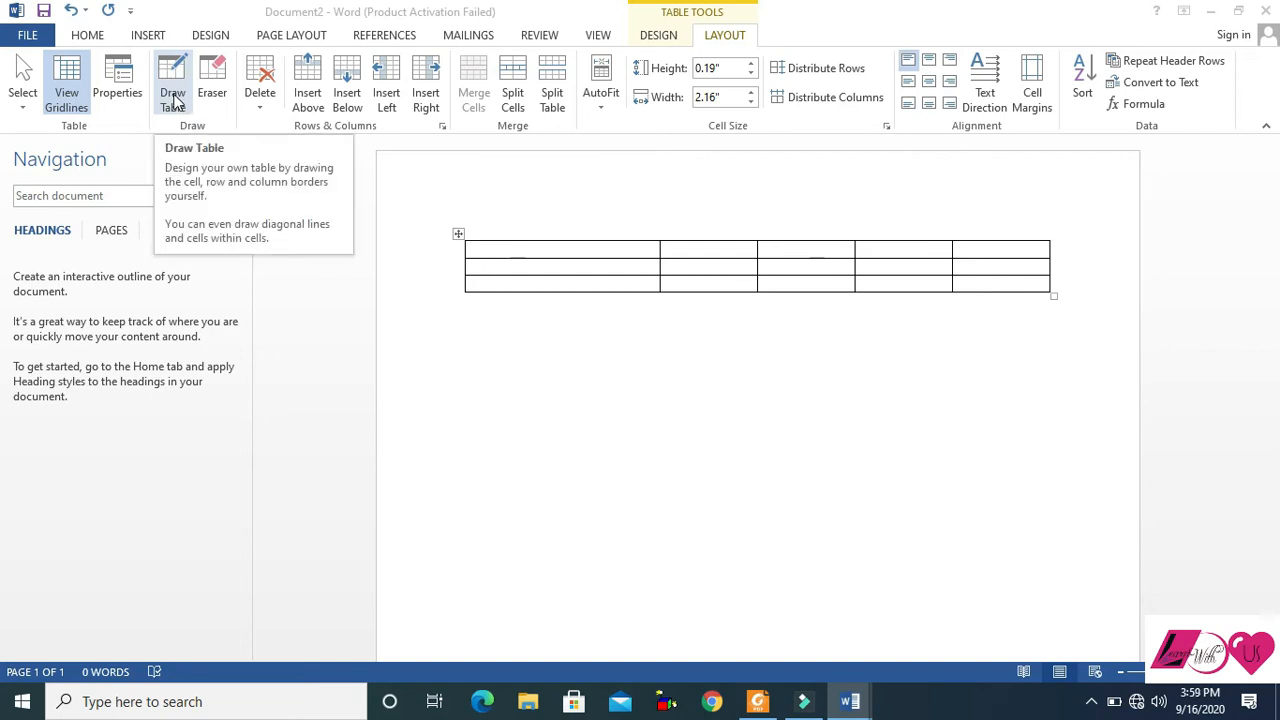
{"action": "left_click", "coordinate": [173, 100]}
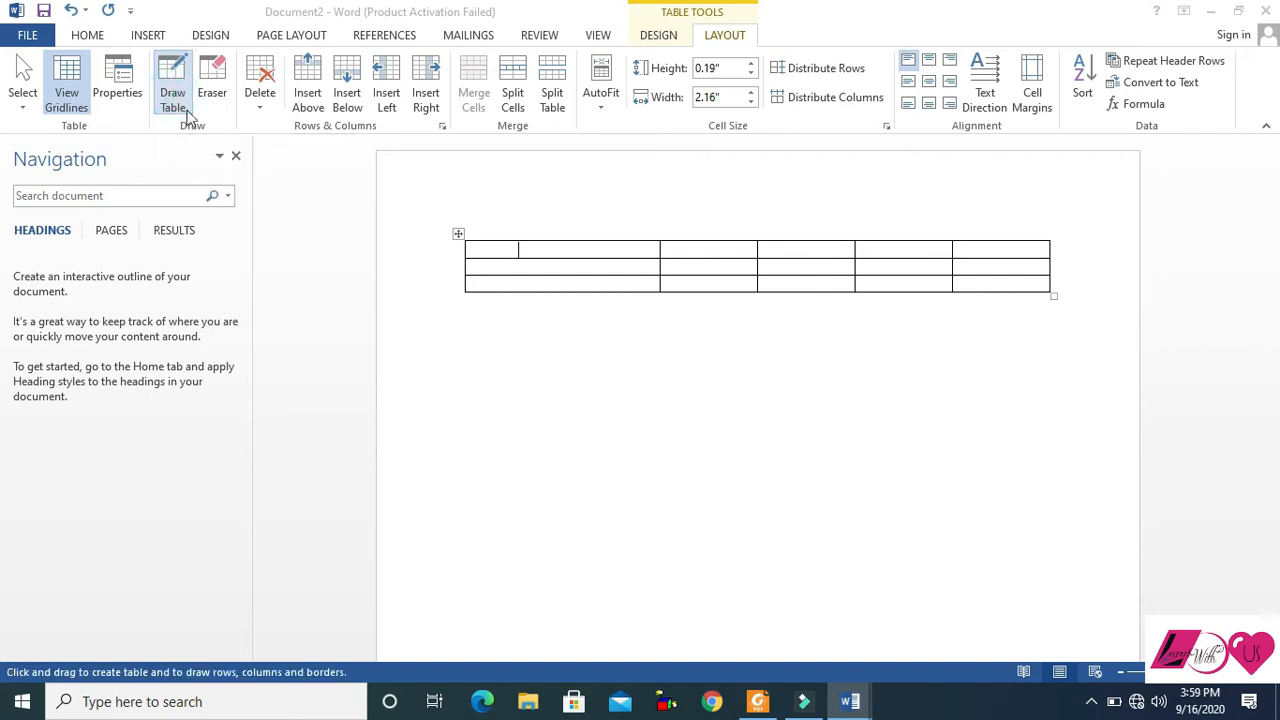
{"action": "mouse_move", "coordinate": [478, 350]}
{"action": "left_mouse_down"}
{"action": "mouse_move", "coordinate": [830, 437]}
{"action": "mouse_move", "coordinate": [1034, 465]}
{"action": "left_mouse_up"}
{"action": "left_click_drag", "start_coordinate": [477, 352], "coordinate": [962, 352]}
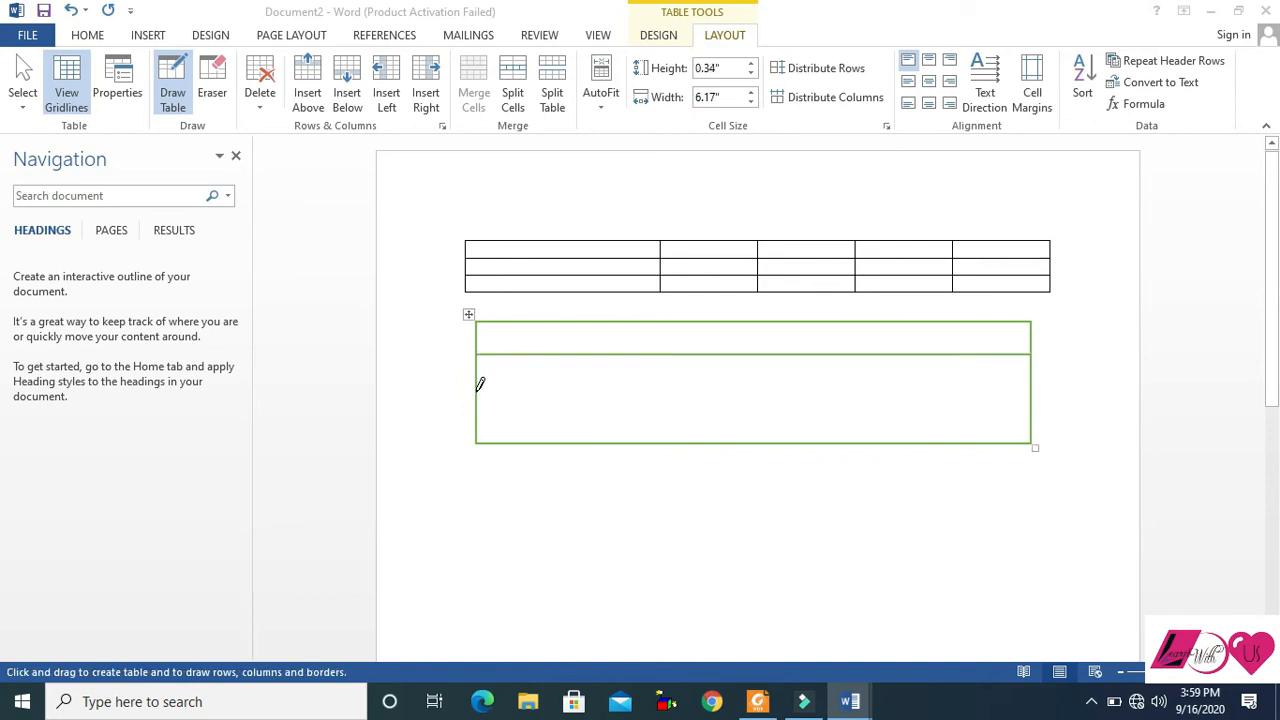
{"action": "mouse_move", "coordinate": [478, 392]}
{"action": "left_mouse_down"}
{"action": "mouse_move", "coordinate": [908, 409]}
{"action": "mouse_move", "coordinate": [930, 399]}
{"action": "left_mouse_up"}
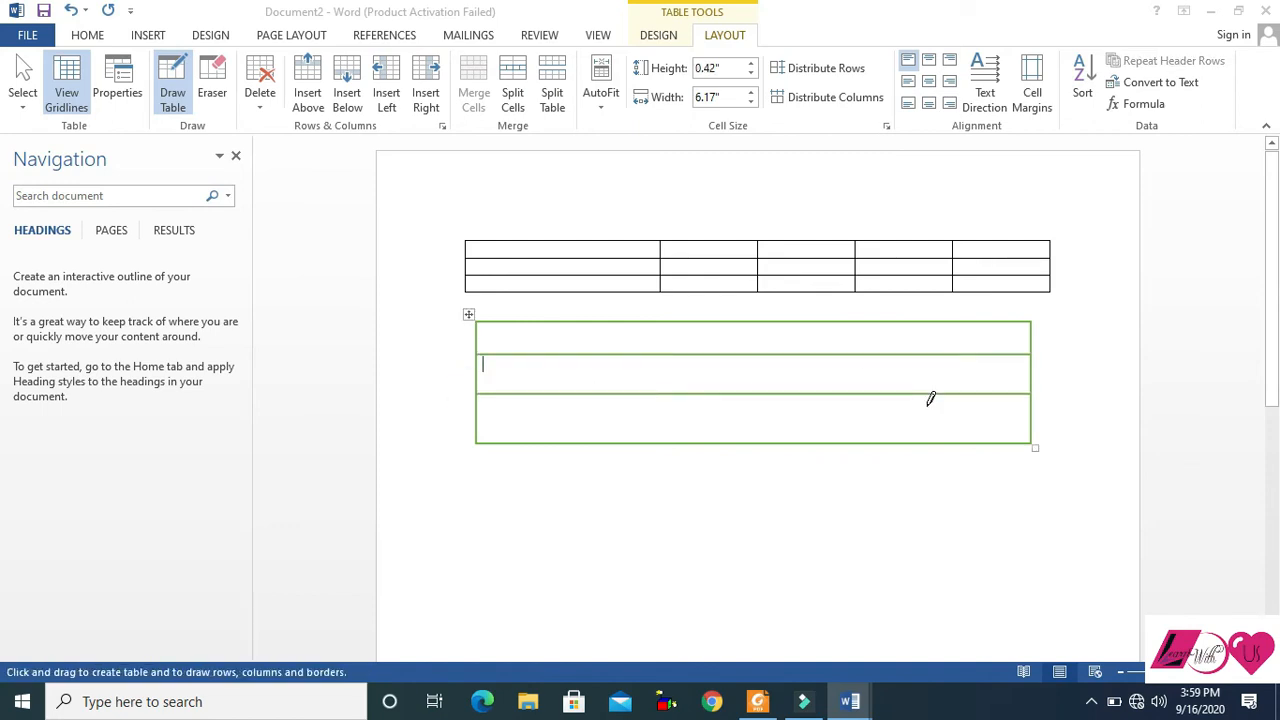
- Draw three full-height vertical lines through the new table to split it into four columns
{"action": "left_click_drag", "start_coordinate": [564, 322], "coordinate": [564, 441]}
{"action": "left_click_drag", "start_coordinate": [679, 321], "coordinate": [679, 441]}
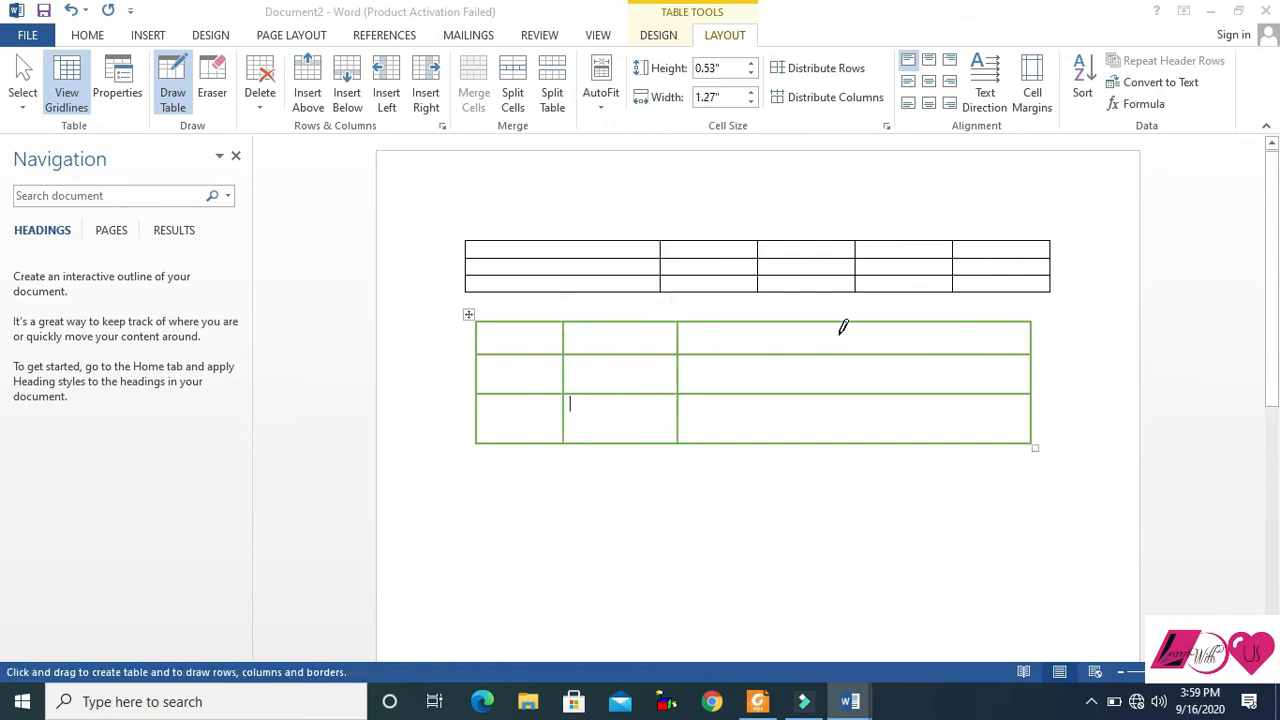
{"action": "left_click_drag", "start_coordinate": [848, 415], "coordinate": [847, 416]}
- Set the pen color to black and draw full-height vertical lines that split the drawn table's third and fourth columns
{"action": "left_click", "coordinate": [664, 36]}
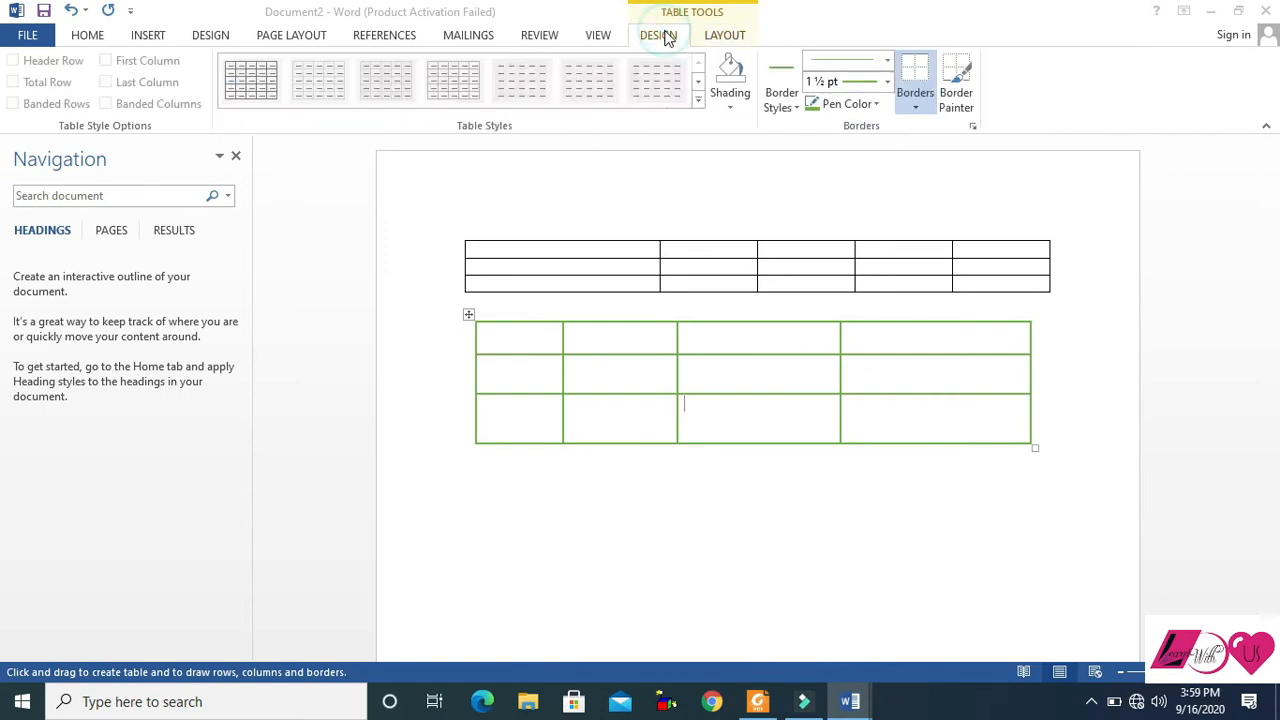
{"action": "left_click", "coordinate": [875, 105]}
{"action": "left_click", "coordinate": [822, 130]}
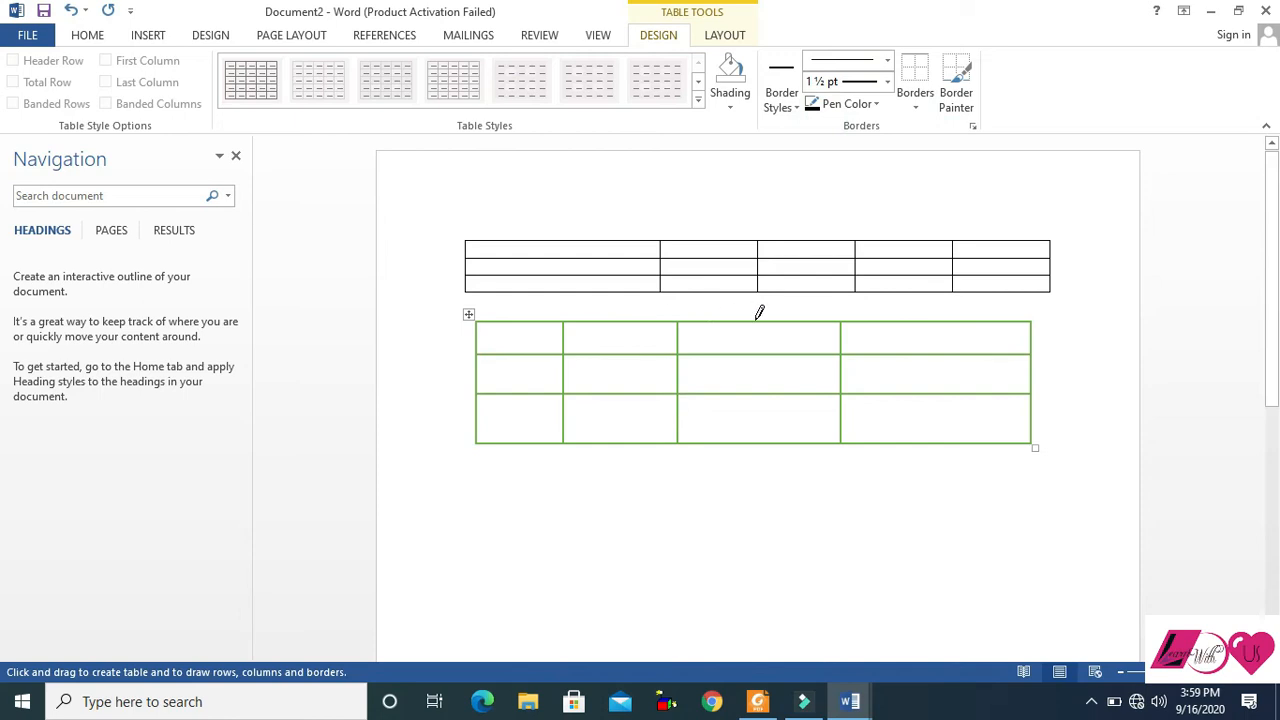
{"action": "left_click_drag", "start_coordinate": [758, 314], "coordinate": [752, 414]}
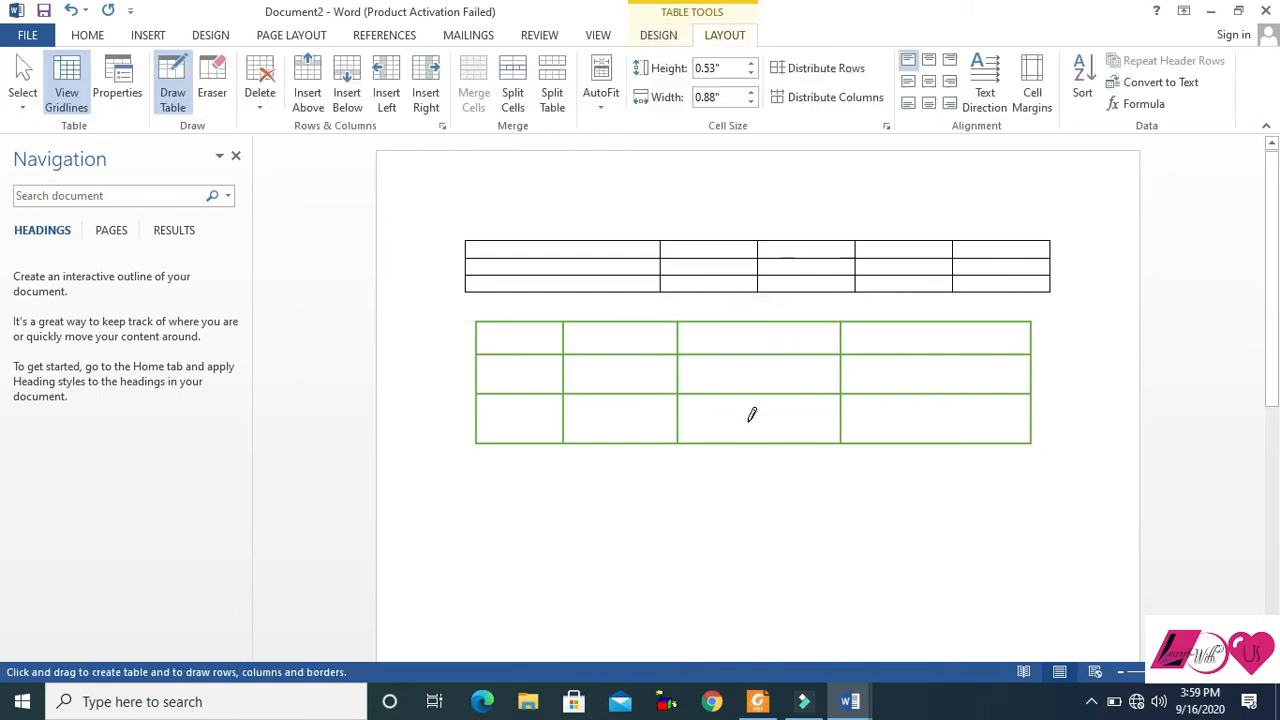
{"action": "left_click_drag", "start_coordinate": [939, 316], "coordinate": [941, 405]}
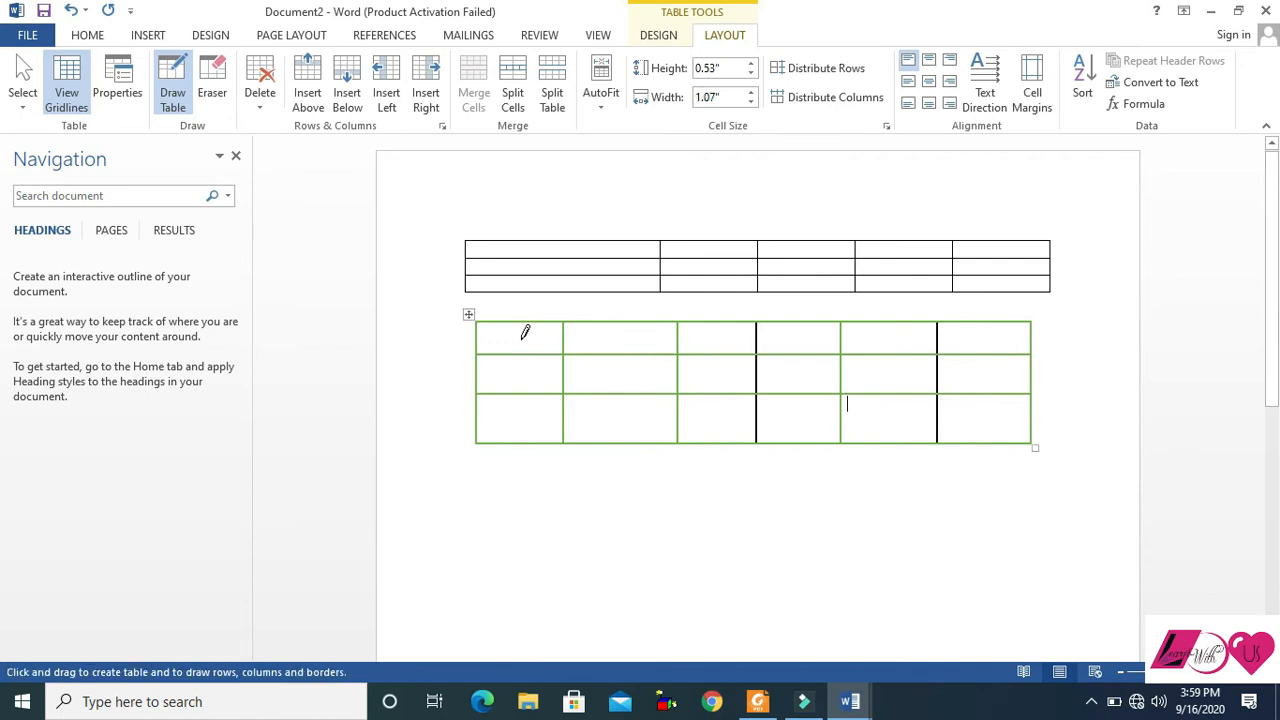
- Erase the first, third and fifth inner vertical borders in the drawn table's top row, merging its cells in pairs
{"action": "left_click", "coordinate": [213, 95]}
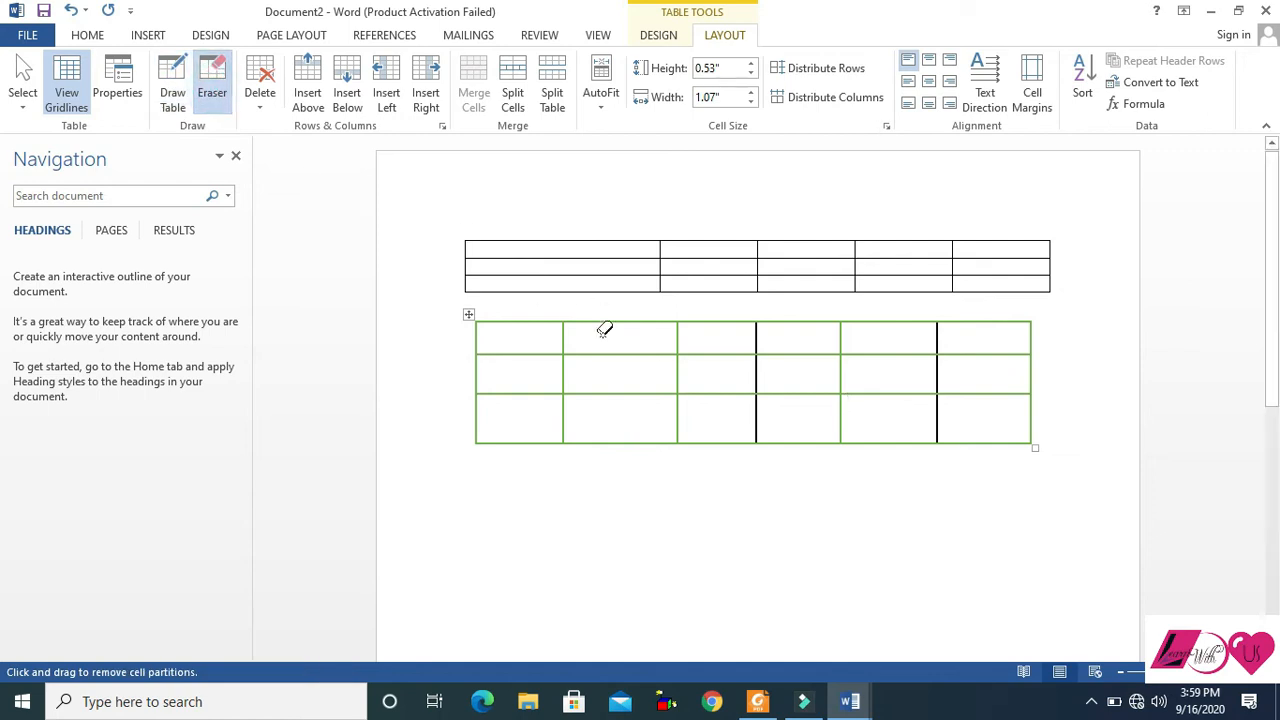
{"action": "left_click", "coordinate": [565, 337]}
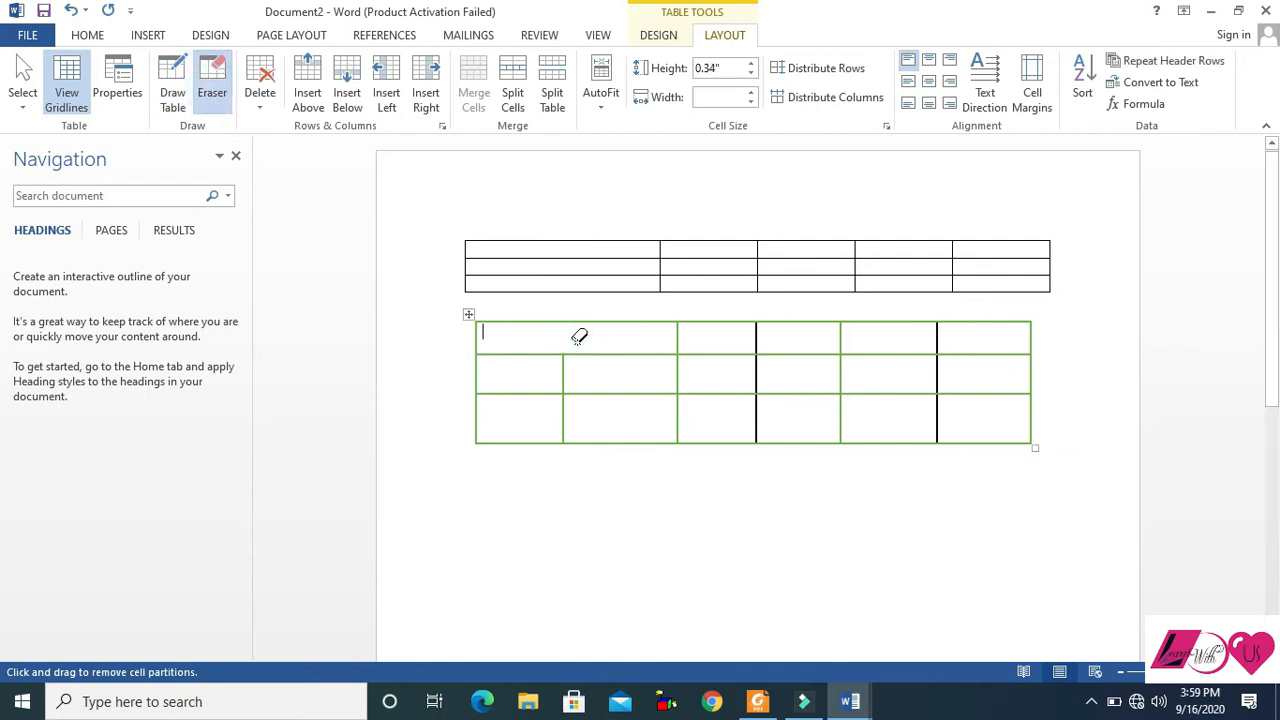
{"action": "left_click", "coordinate": [758, 334]}
{"action": "left_click", "coordinate": [939, 335]}
- Delete the last merged cell in the drawn table's top row, using the shift cells left option
{"action": "left_click", "coordinate": [268, 110]}
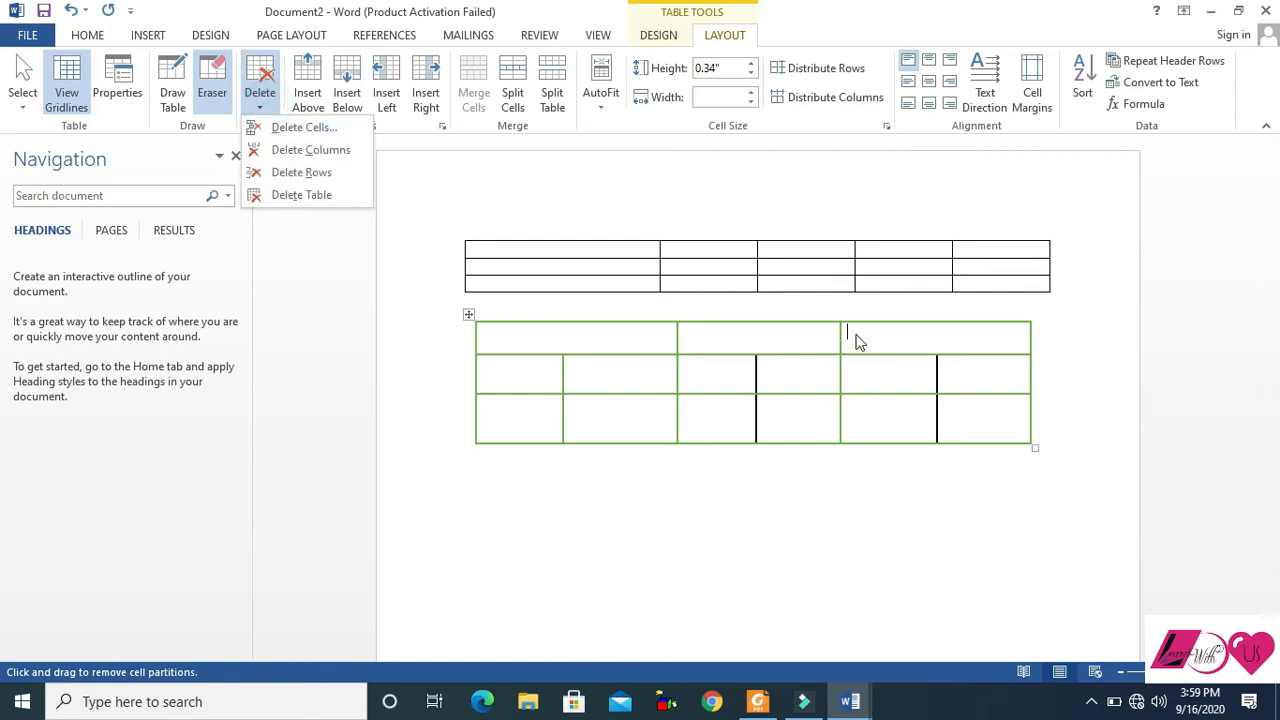
{"action": "left_click", "coordinate": [305, 128]}
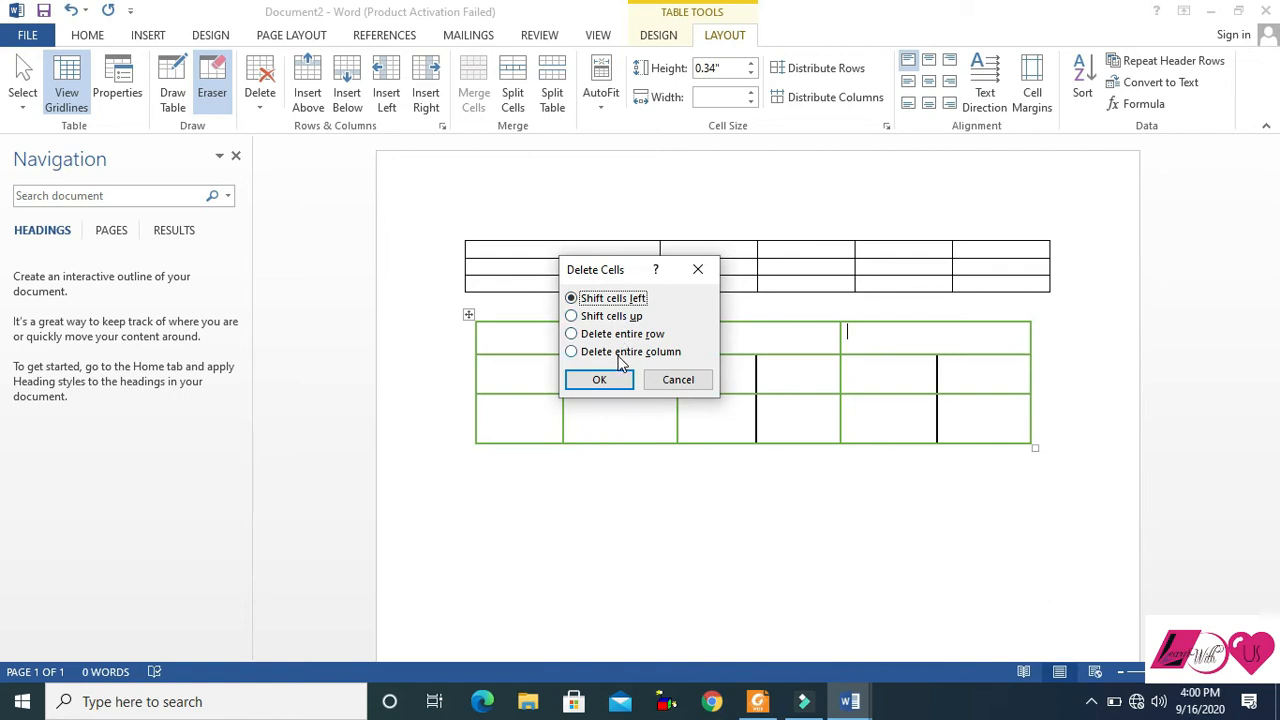
{"action": "left_click", "coordinate": [599, 381]}
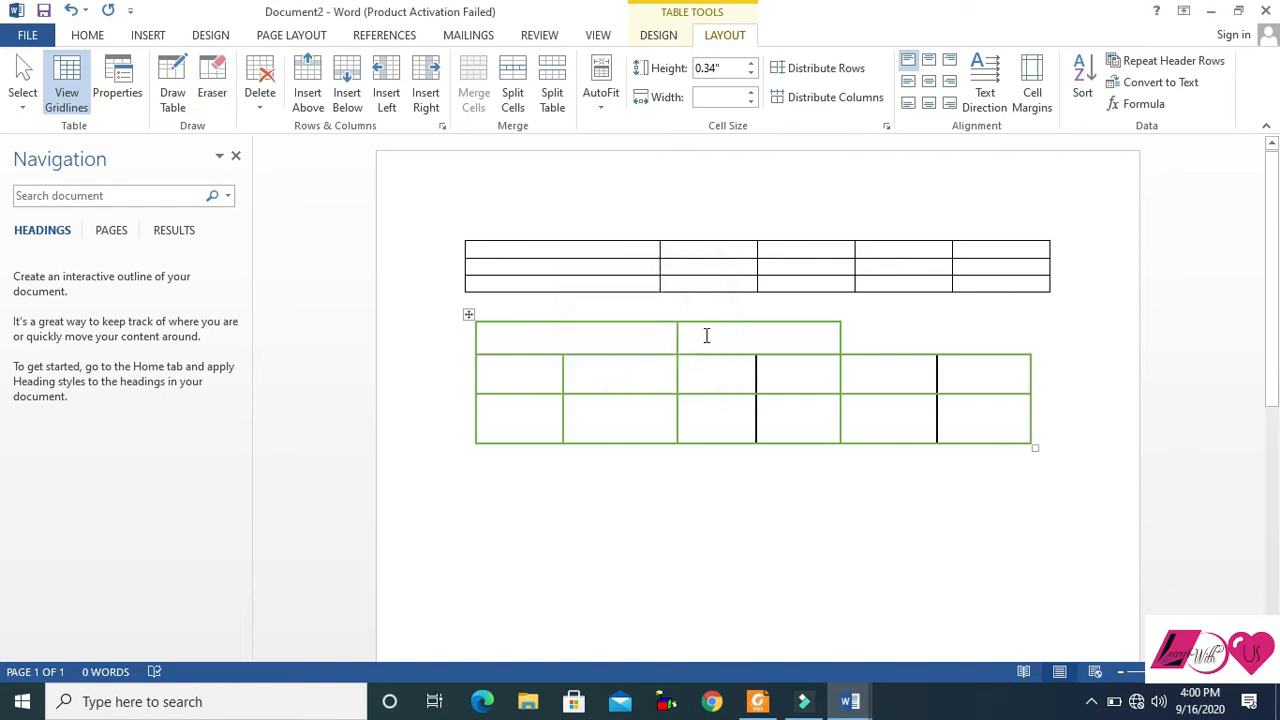
- Delete the drawn table's entire top row through the Delete Cells options
{"action": "left_click", "coordinate": [264, 104]}
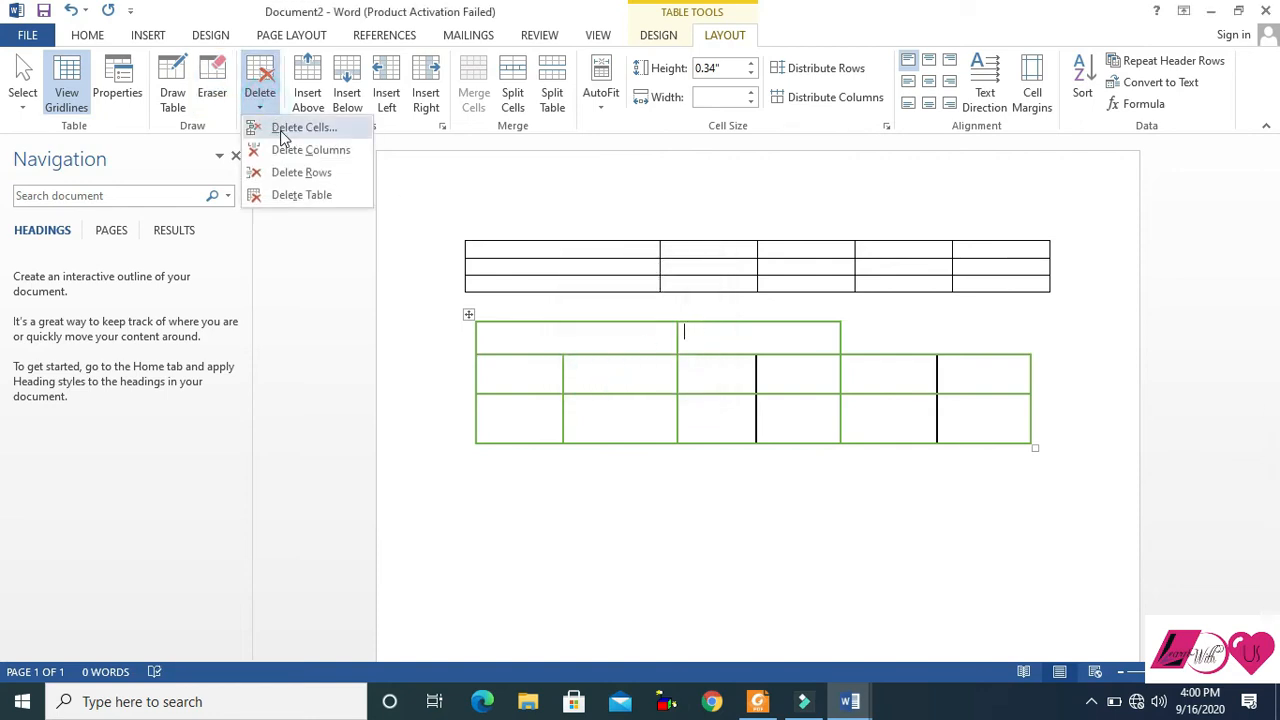
{"action": "left_click", "coordinate": [285, 130]}
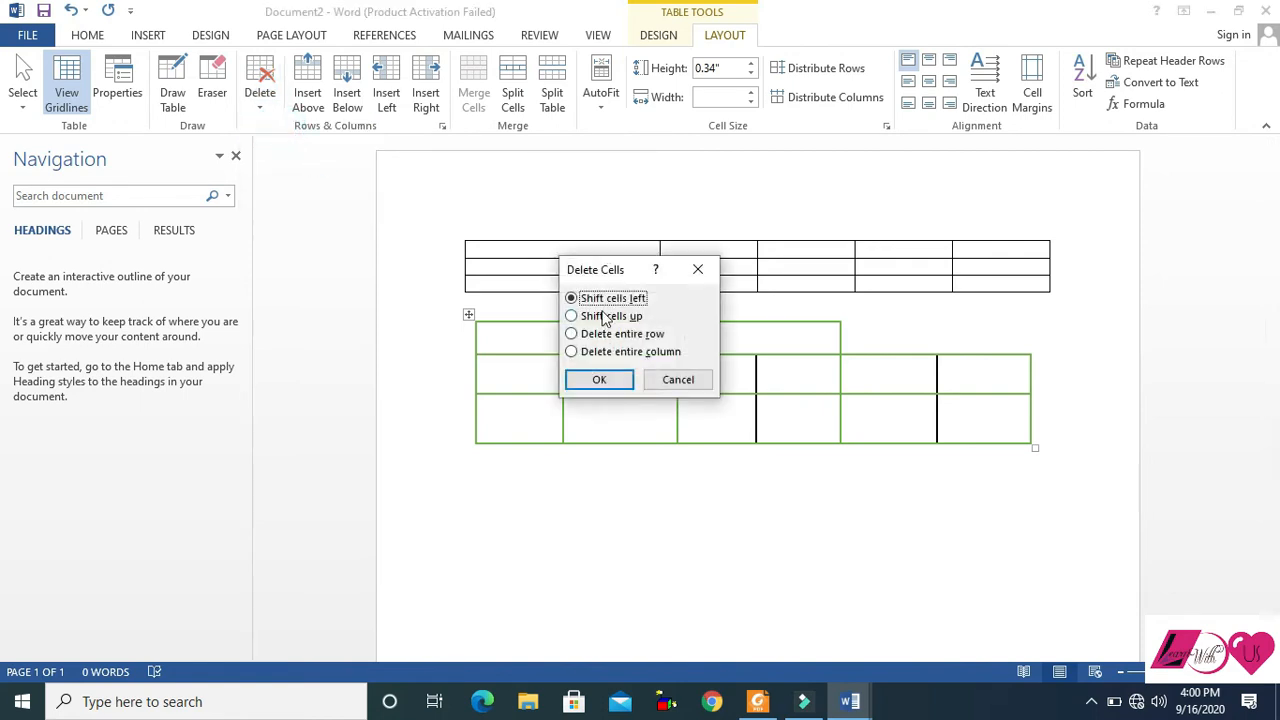
{"action": "left_click", "coordinate": [592, 334]}
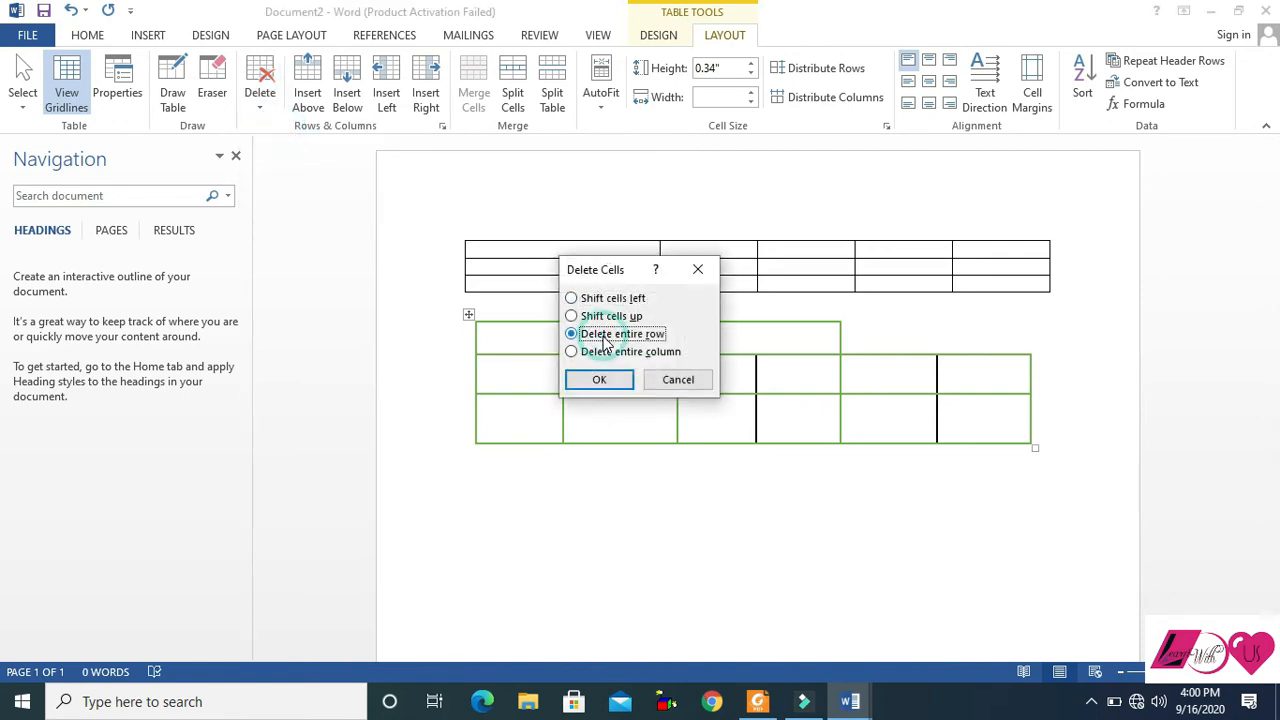
{"action": "left_click", "coordinate": [612, 379]}
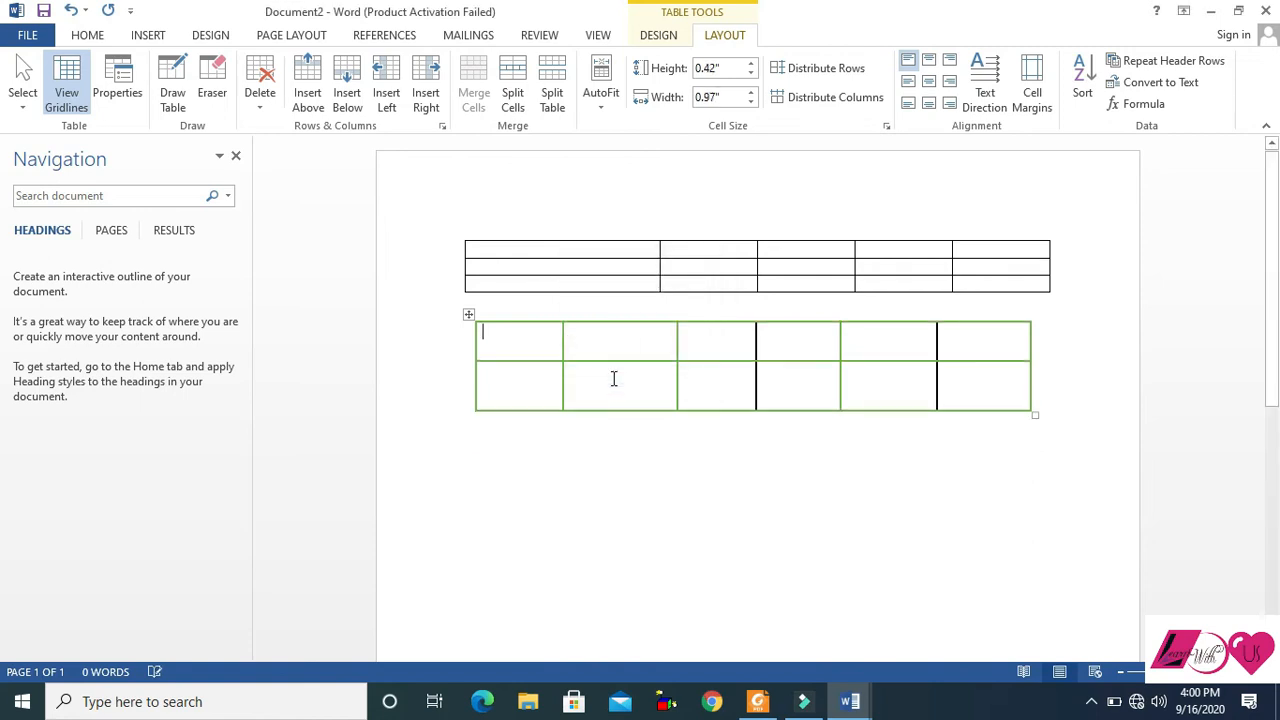
- Insert one row above the drawn table's first row and one row below its last row
{"action": "left_click", "coordinate": [310, 92]}
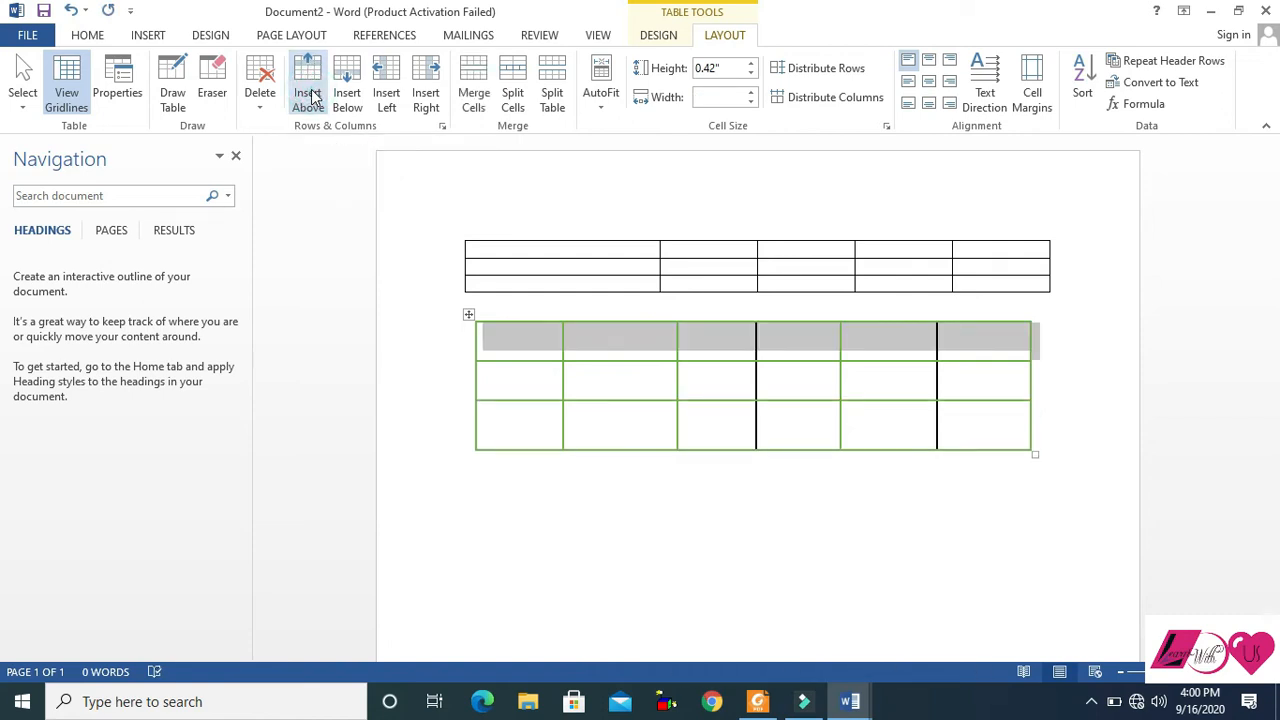
{"action": "left_click", "coordinate": [606, 385]}
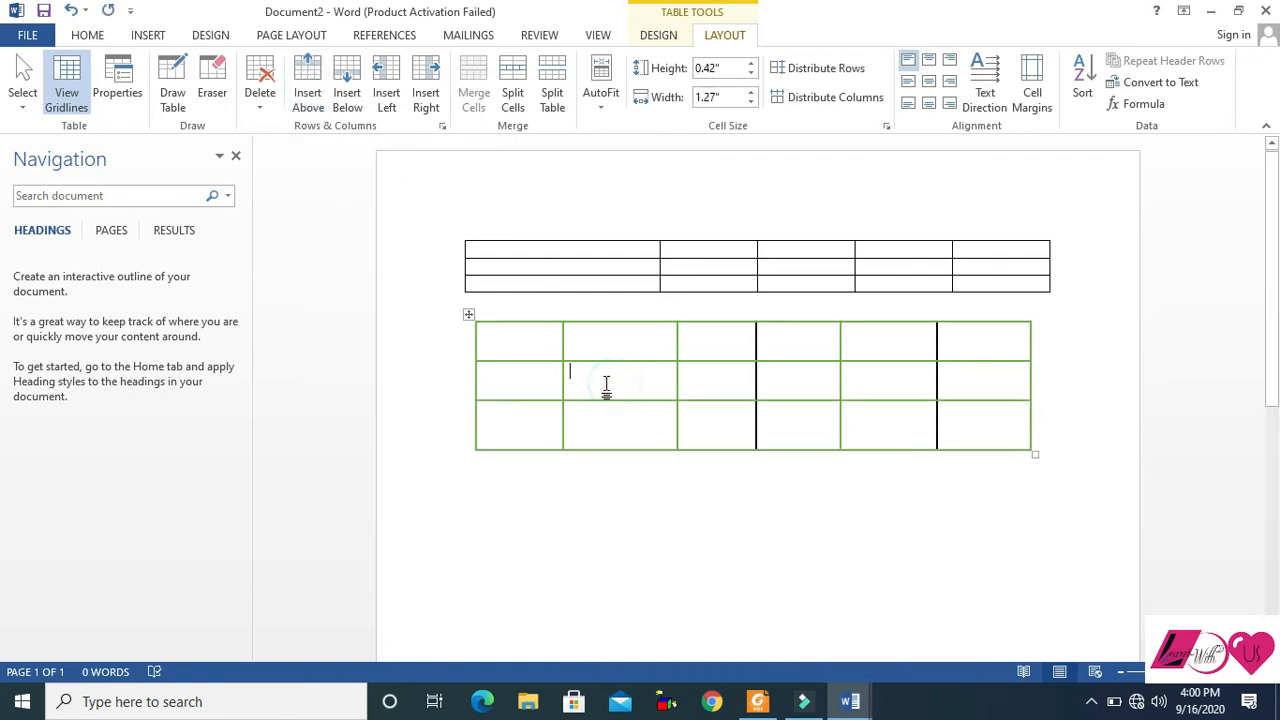
{"action": "left_click", "coordinate": [608, 418]}
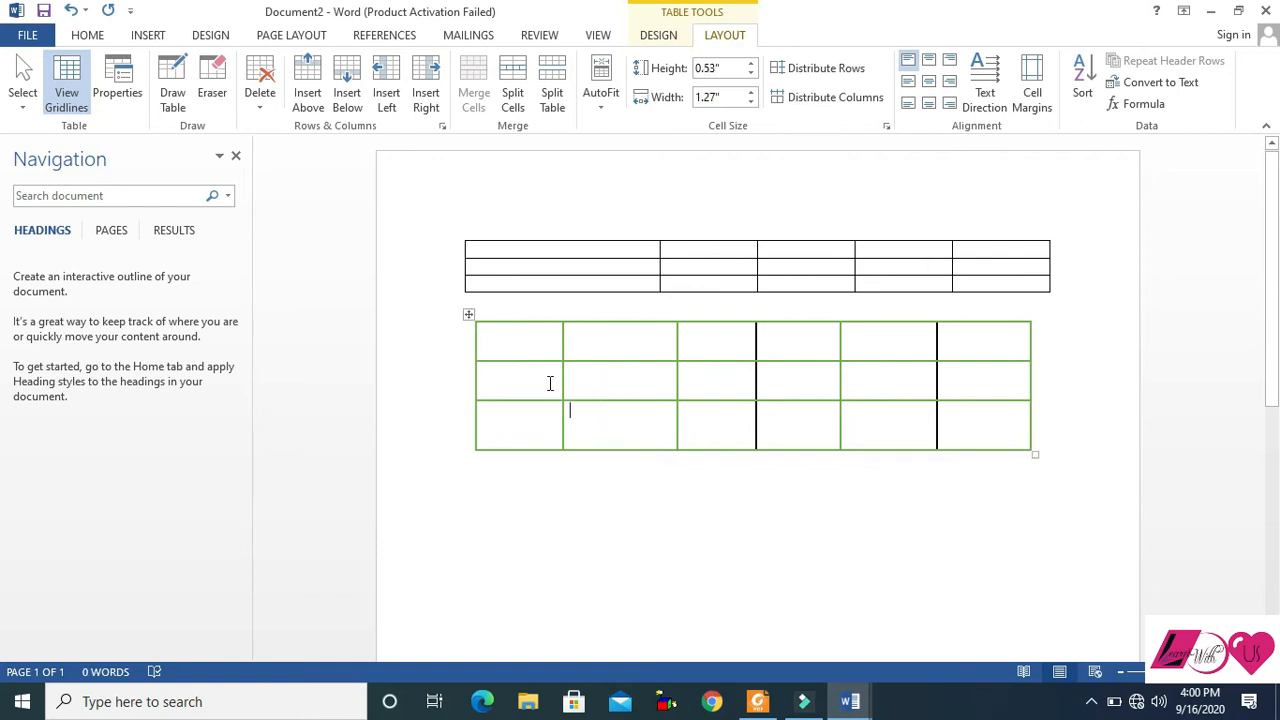
{"action": "left_click", "coordinate": [347, 100]}
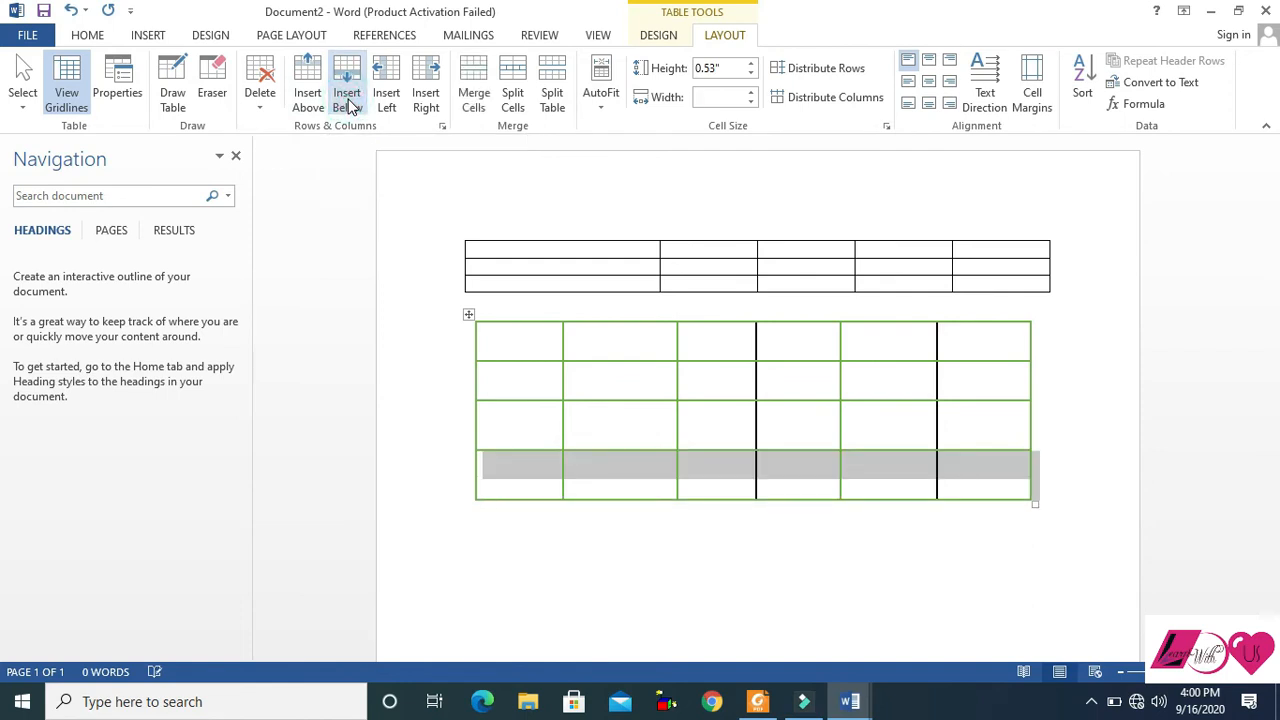
- Insert one column to the left and one column to the right of the drawn table's last column
{"action": "left_click", "coordinate": [802, 481]}
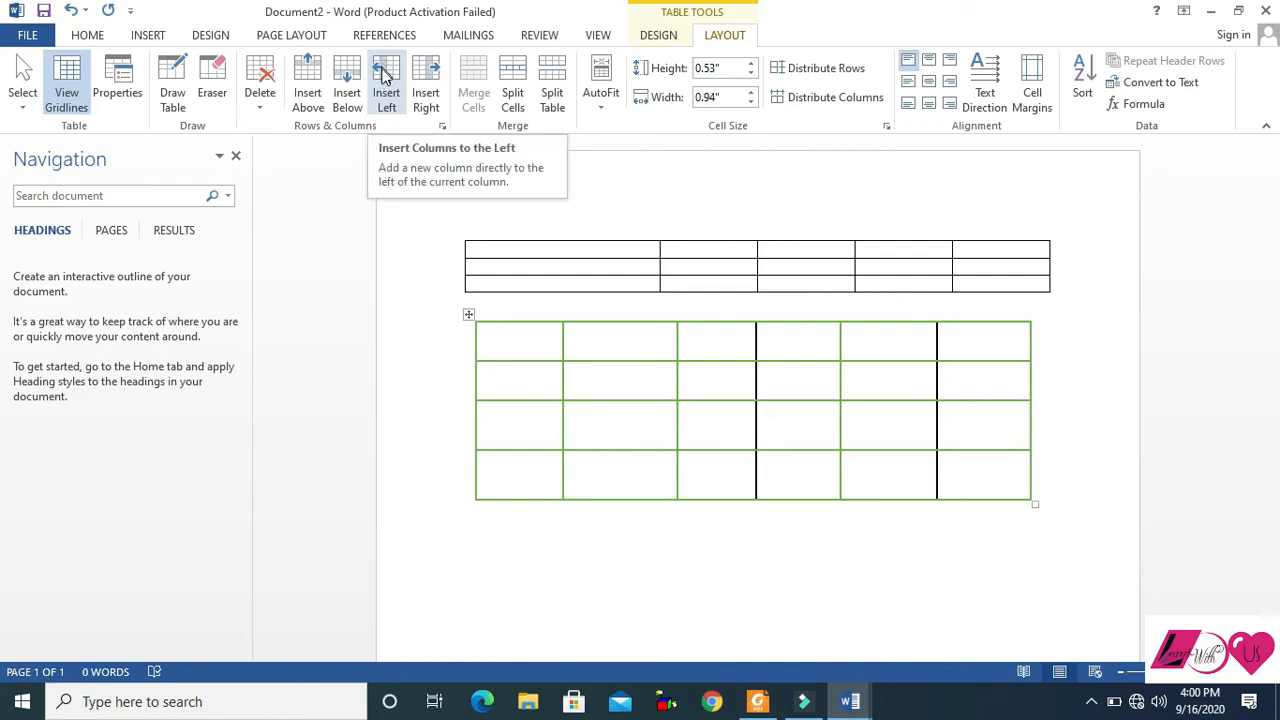
{"action": "left_click", "coordinate": [991, 340]}
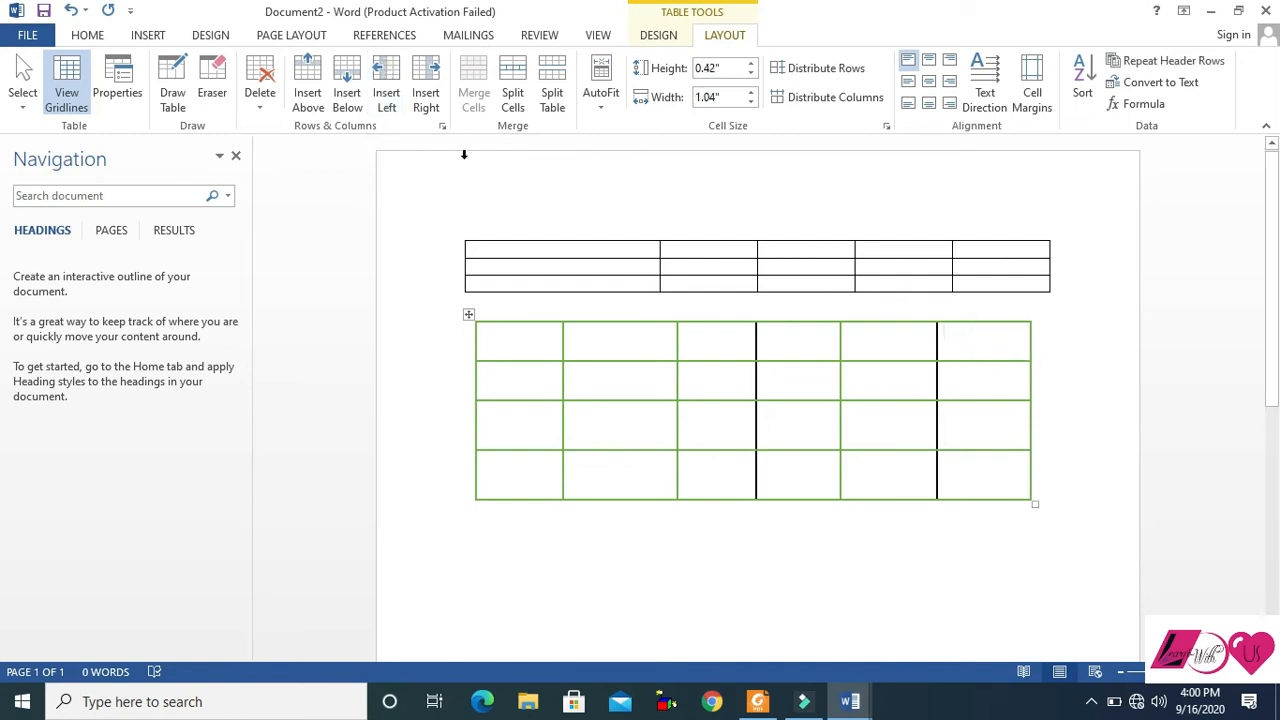
{"action": "left_click", "coordinate": [386, 100]}
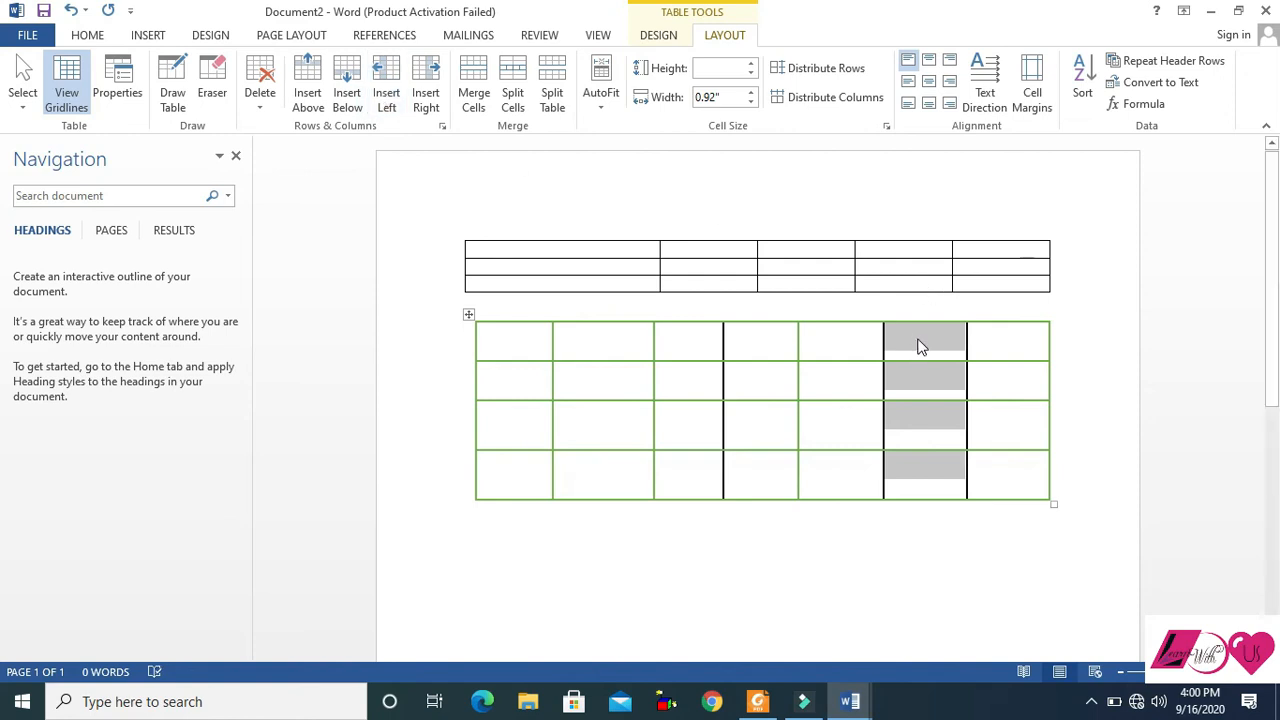
{"action": "left_click", "coordinate": [1005, 345]}
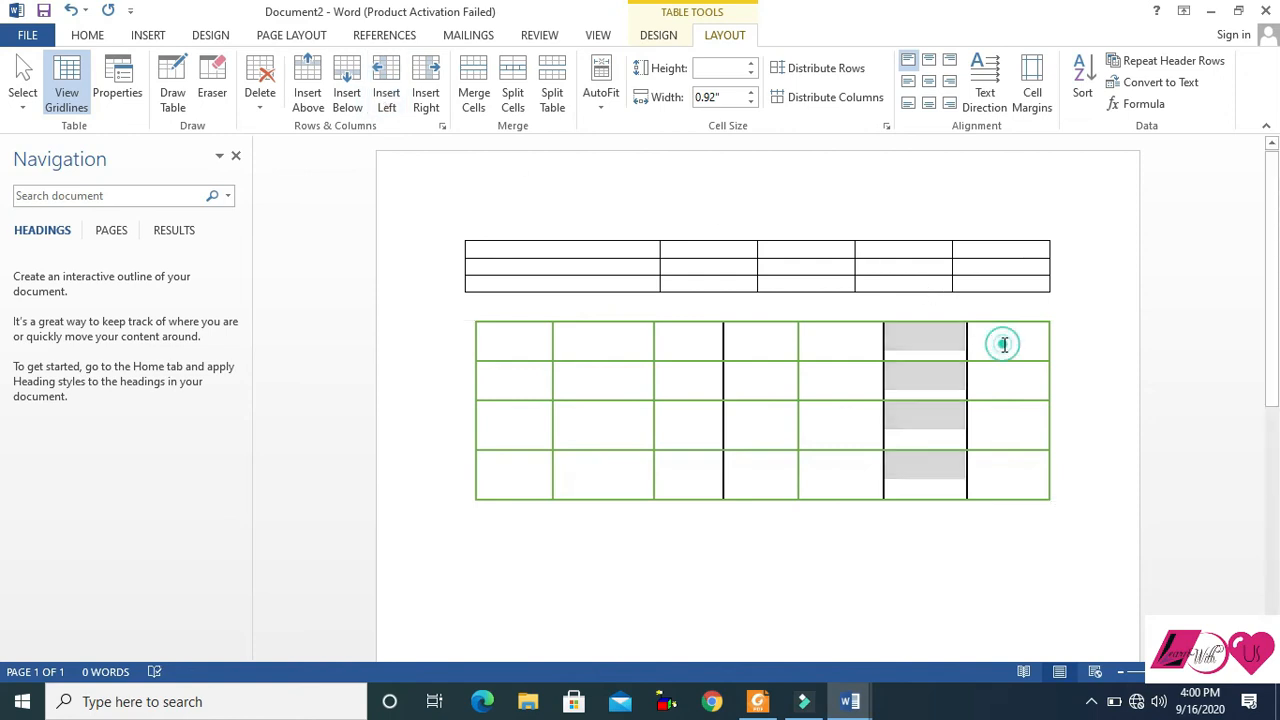
{"action": "left_click", "coordinate": [427, 97]}
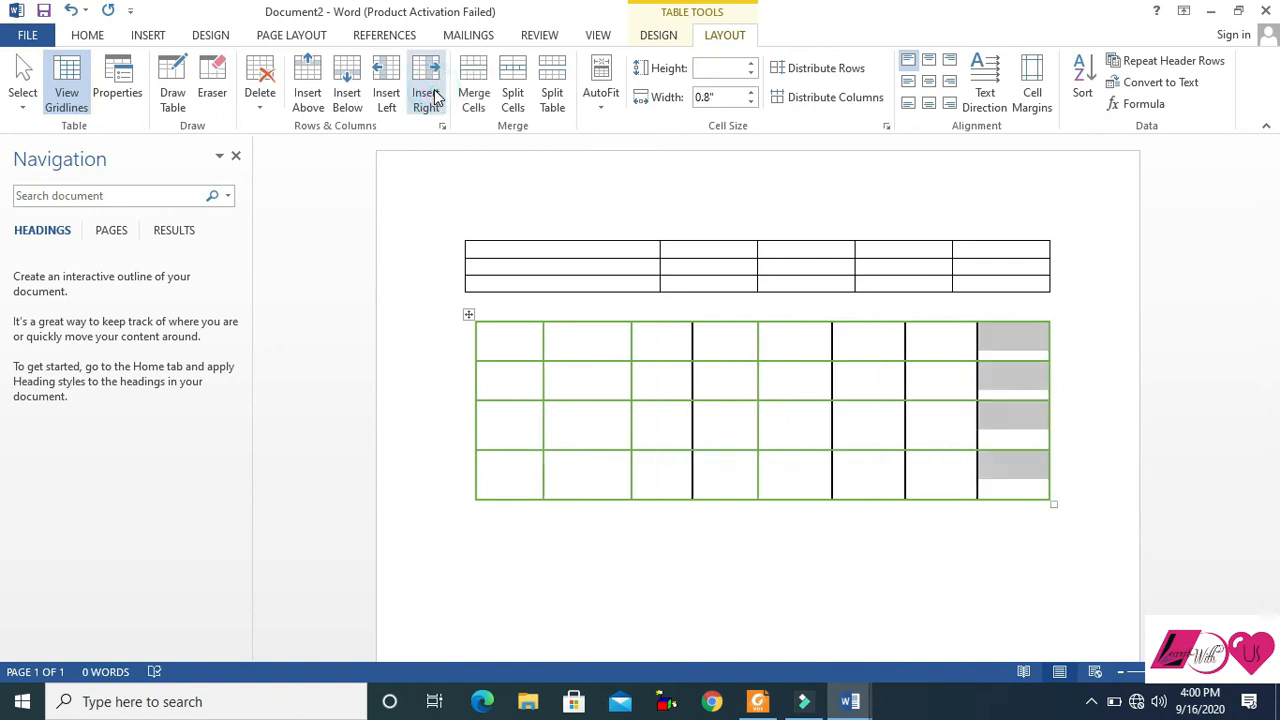
{"action": "left_click", "coordinate": [1014, 340]}
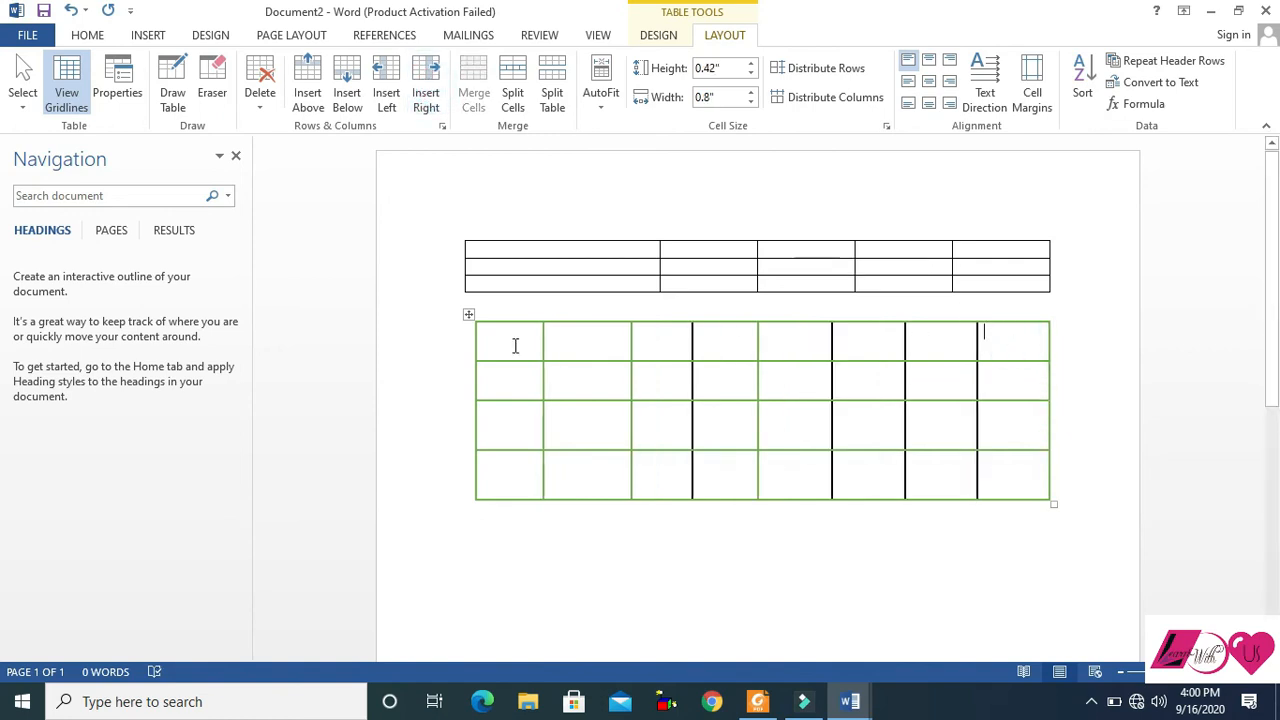
- Select the whole drawn table and delete it
{"action": "left_click", "coordinate": [468, 315]}
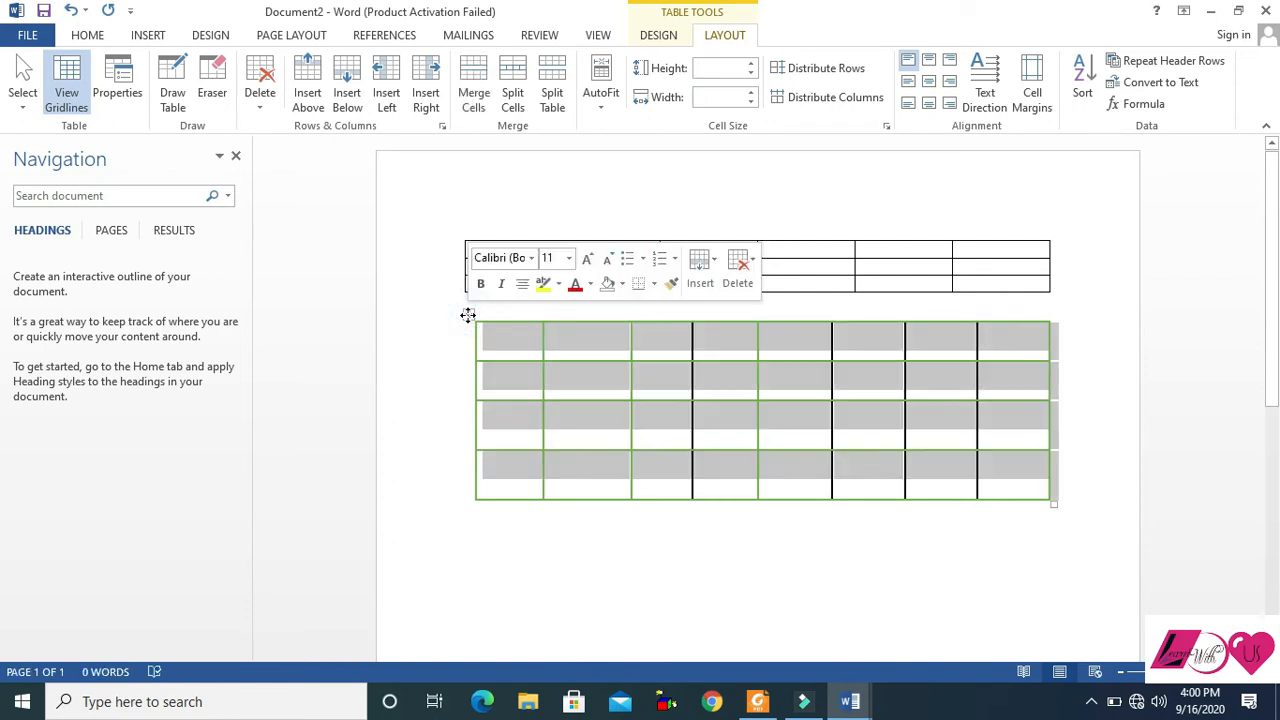
{"action": "right_click", "coordinate": [468, 315]}
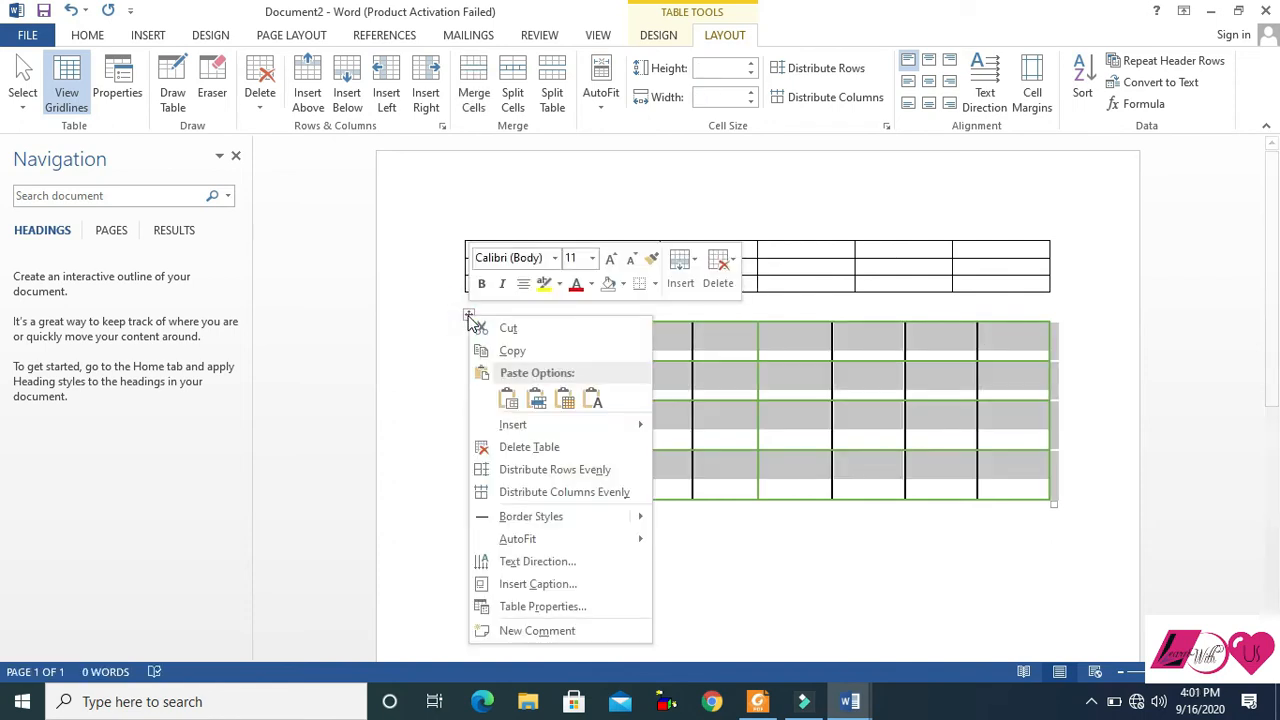
{"action": "left_click", "coordinate": [540, 446]}
- In the remaining table, merge the second to fourth cells of the top row, and merge all three cells of the first column
{"action": "left_click", "coordinate": [521, 246]}
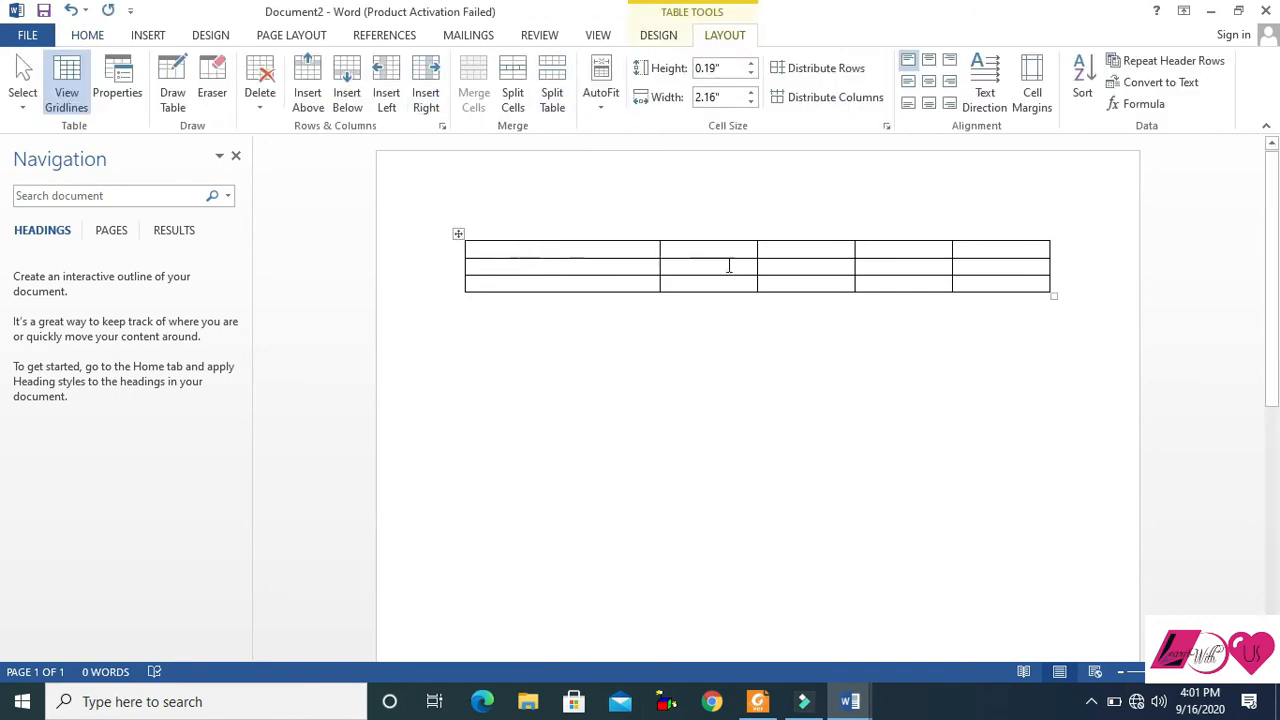
{"action": "left_click_drag", "start_coordinate": [723, 250], "coordinate": [886, 258]}
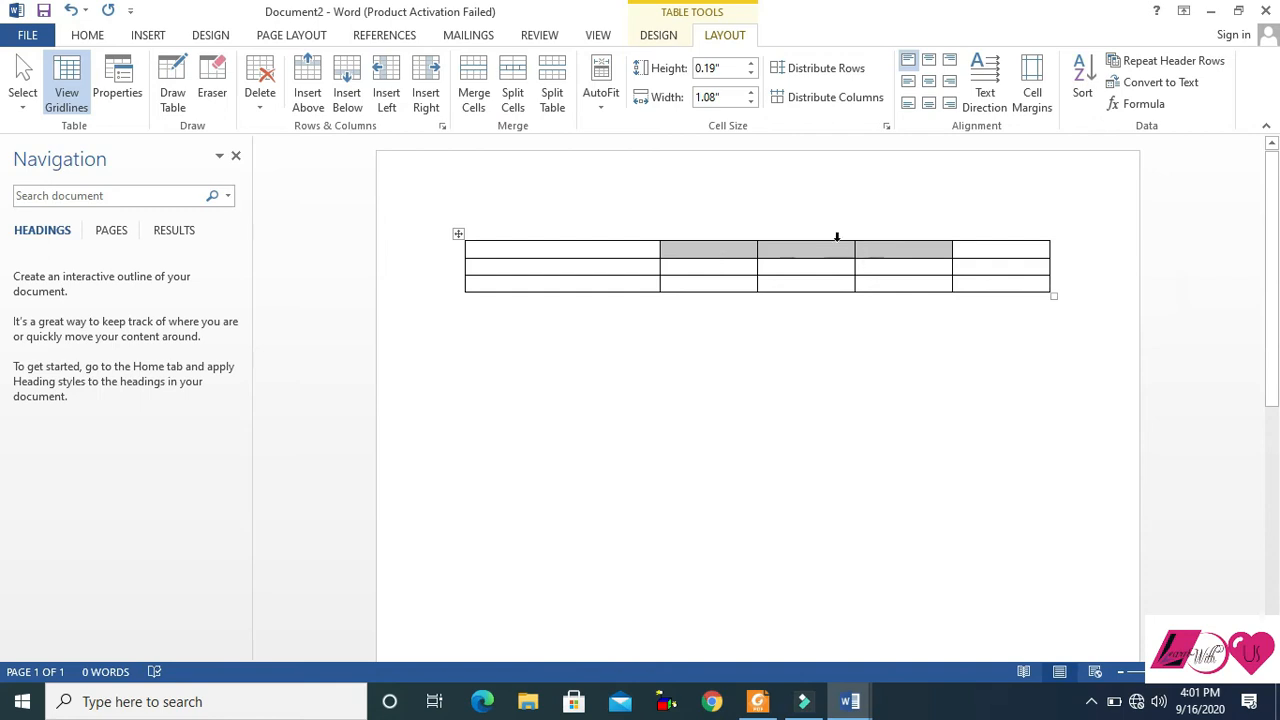
{"action": "left_click", "coordinate": [473, 92]}
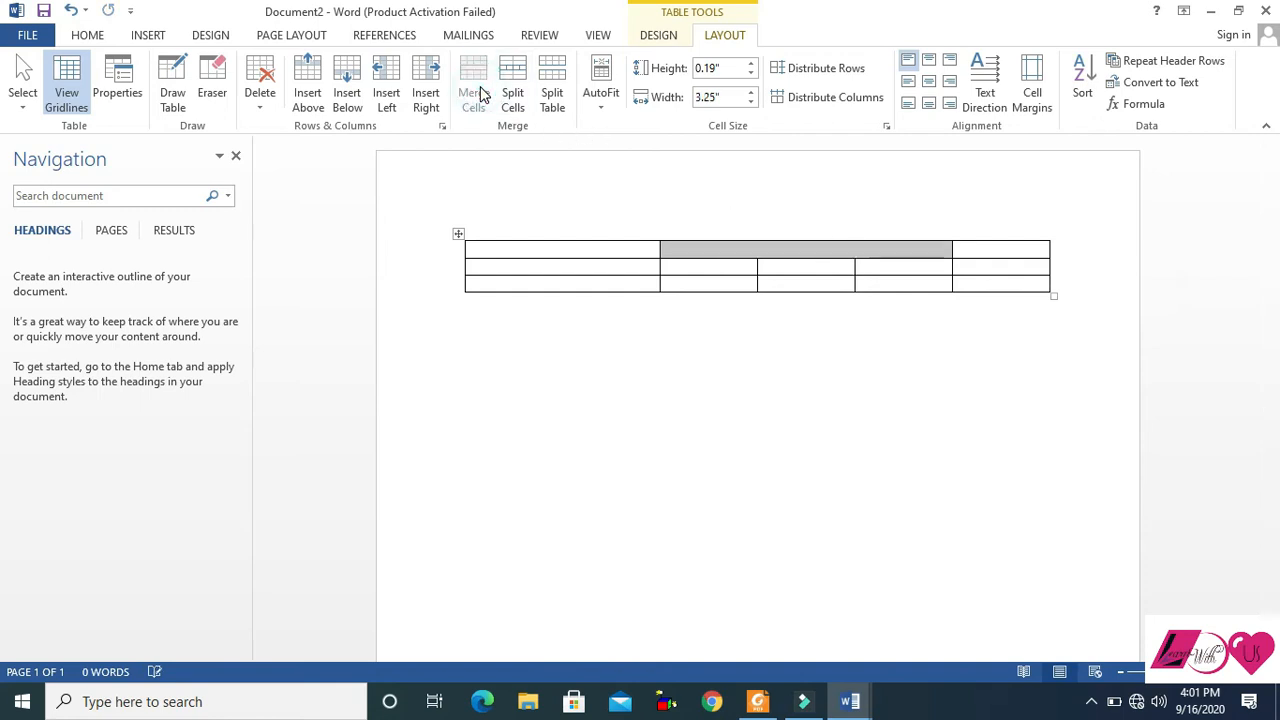
{"action": "left_click_drag", "start_coordinate": [518, 248], "coordinate": [558, 288]}
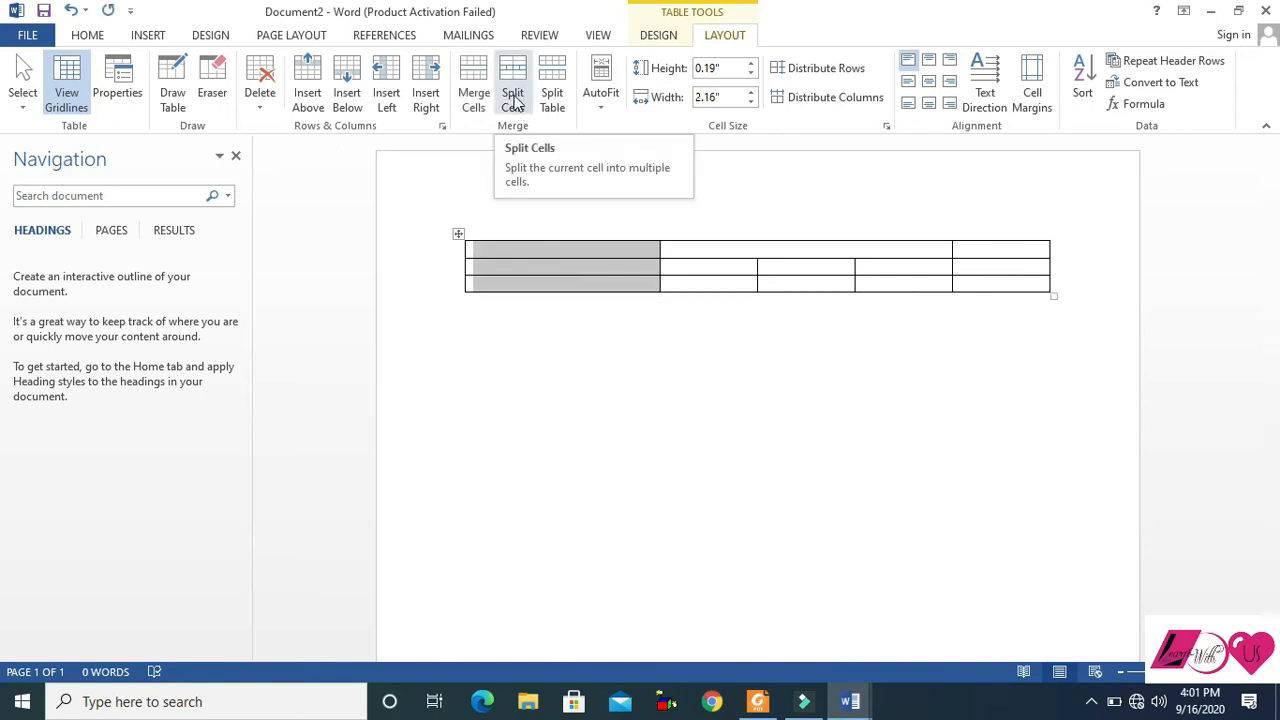
{"action": "left_click", "coordinate": [473, 92]}
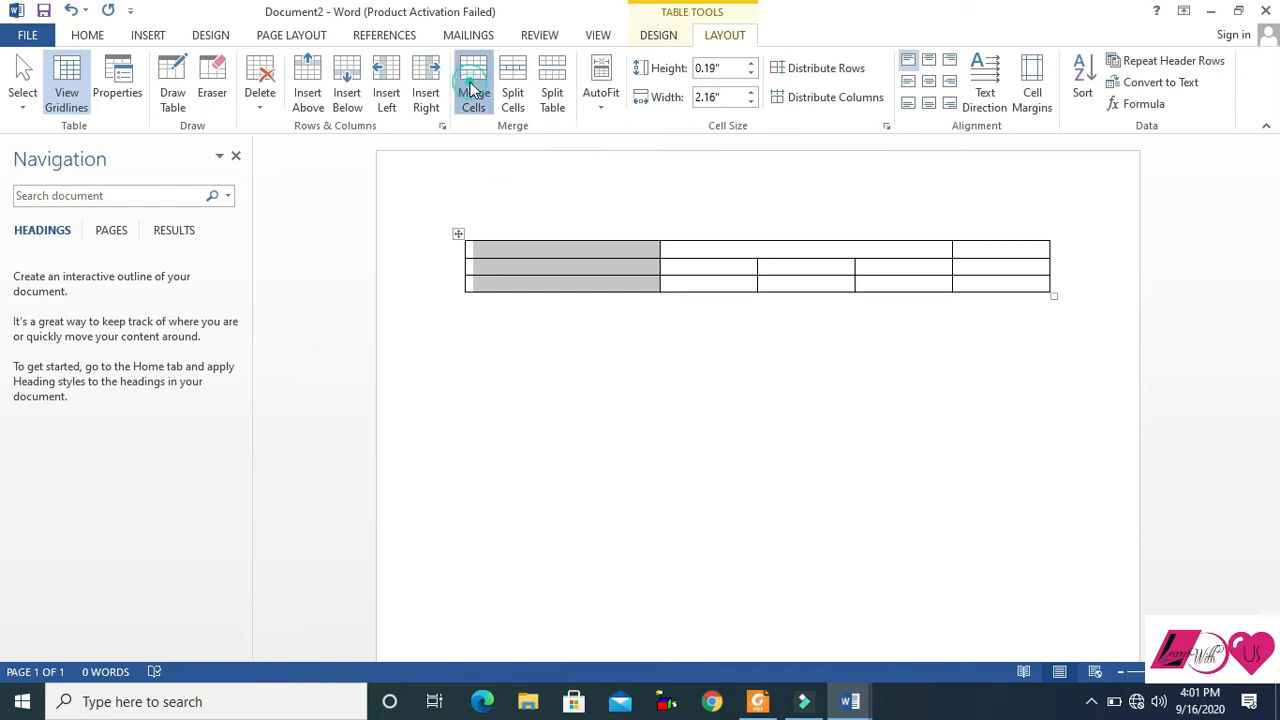
- Split the merged middle cell in the table's top row into 2 columns and 1 row
{"action": "left_click", "coordinate": [750, 268]}
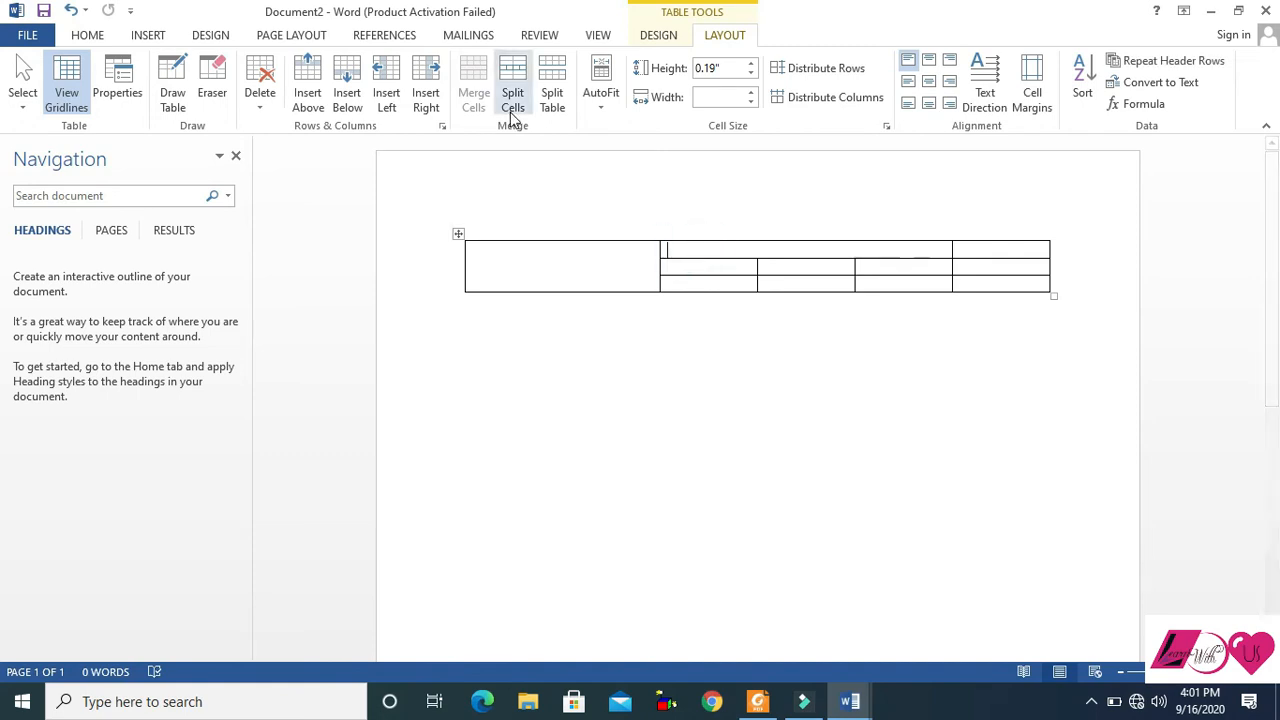
{"action": "left_click", "coordinate": [794, 251]}
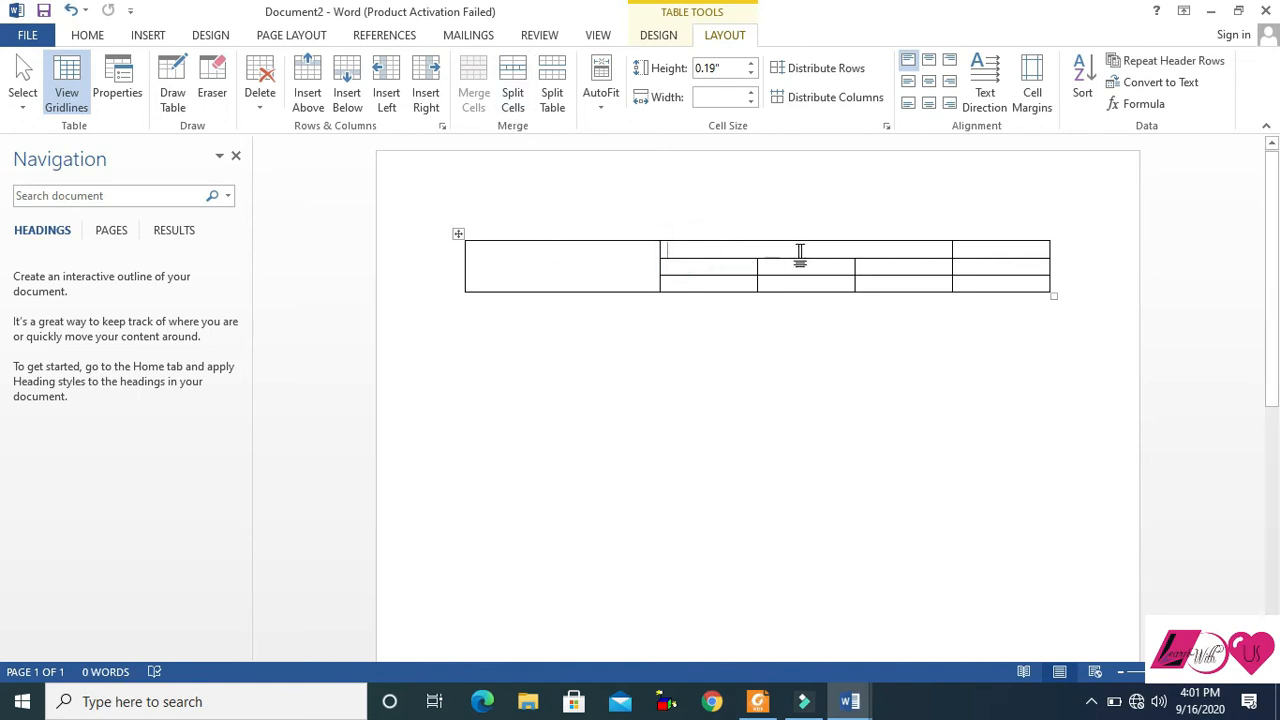
{"action": "left_click", "coordinate": [513, 94]}
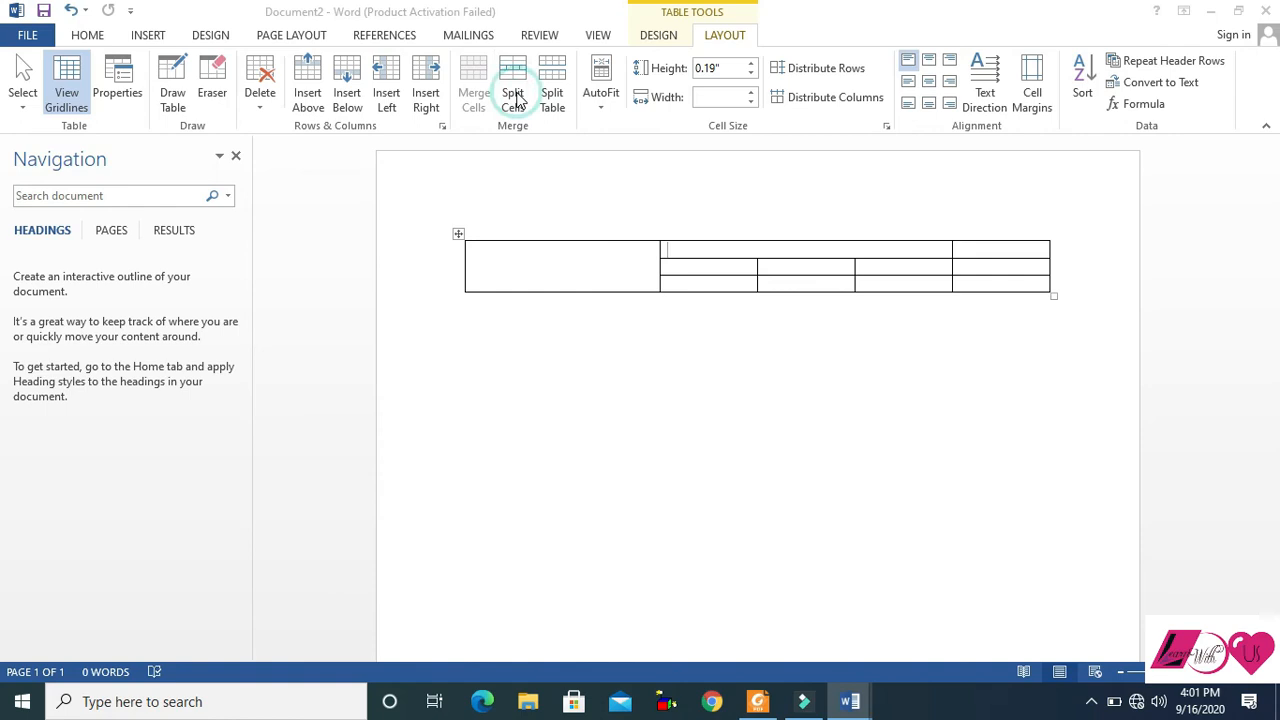
{"action": "left_click", "coordinate": [680, 302]}
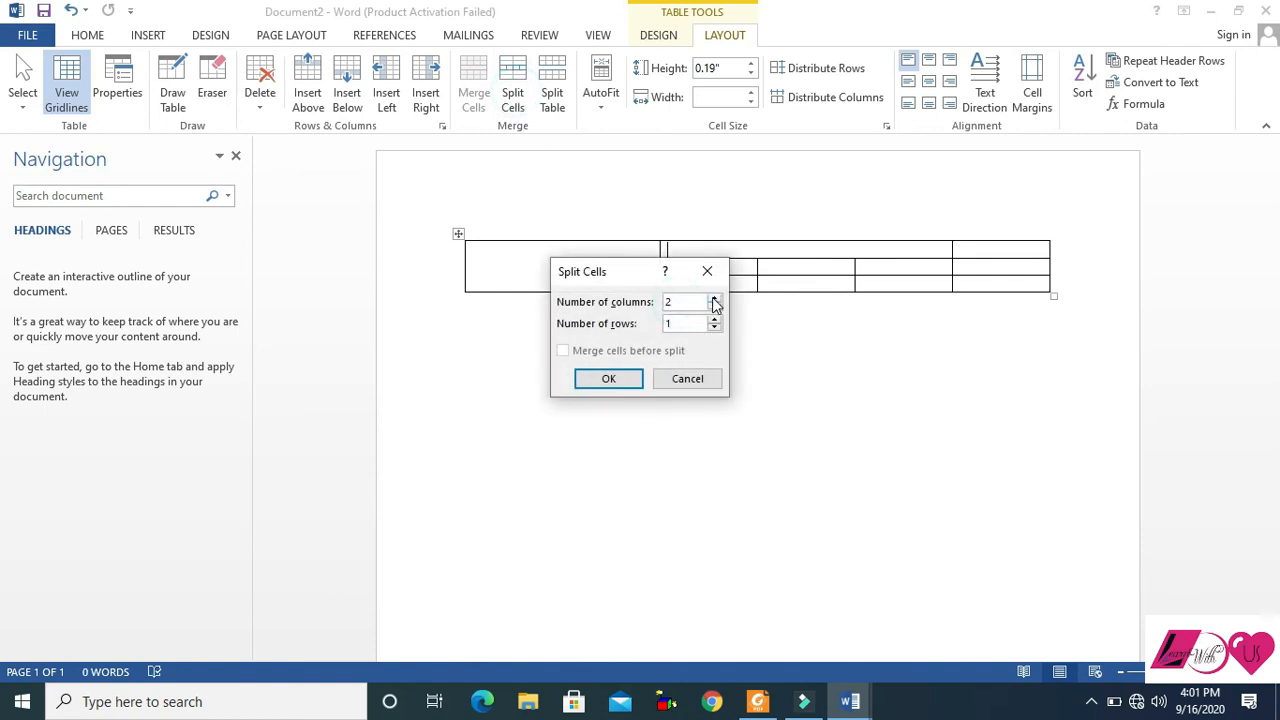
{"action": "left_click", "coordinate": [618, 381]}
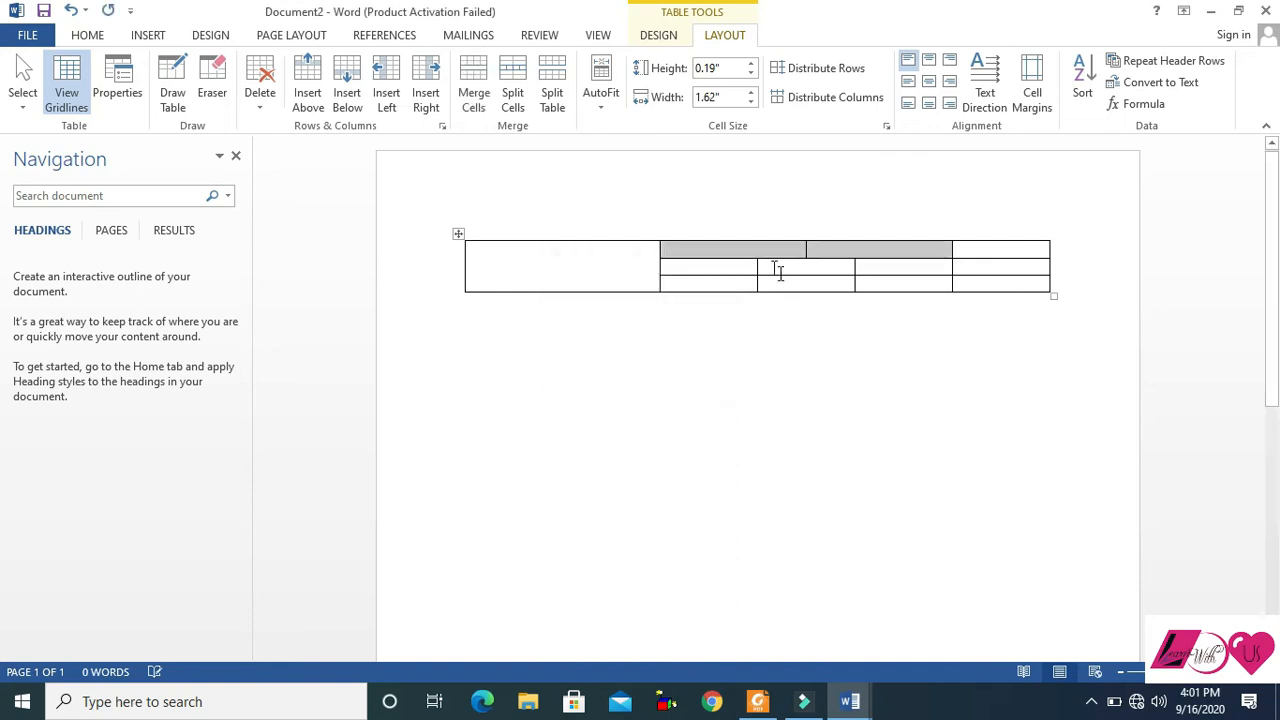
{"action": "left_click", "coordinate": [748, 251]}
{"action": "left_click", "coordinate": [880, 250]}
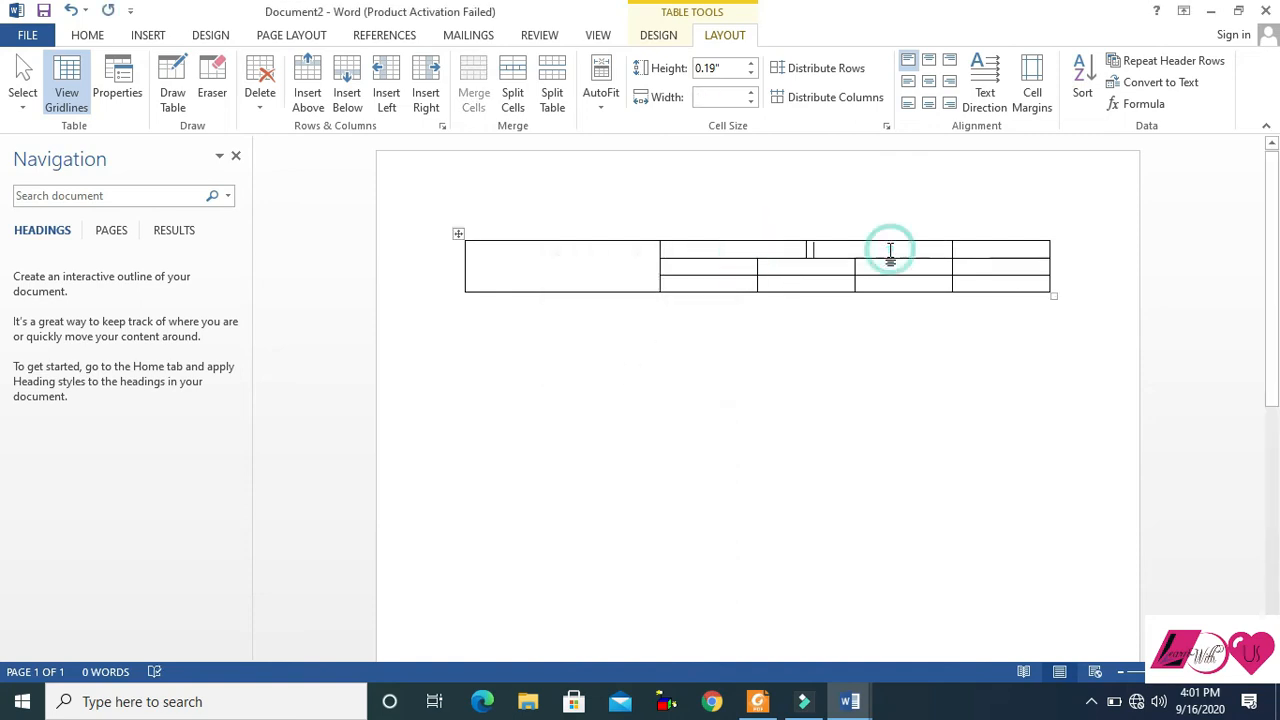
{"action": "left_click_drag", "start_coordinate": [760, 257], "coordinate": [860, 260]}
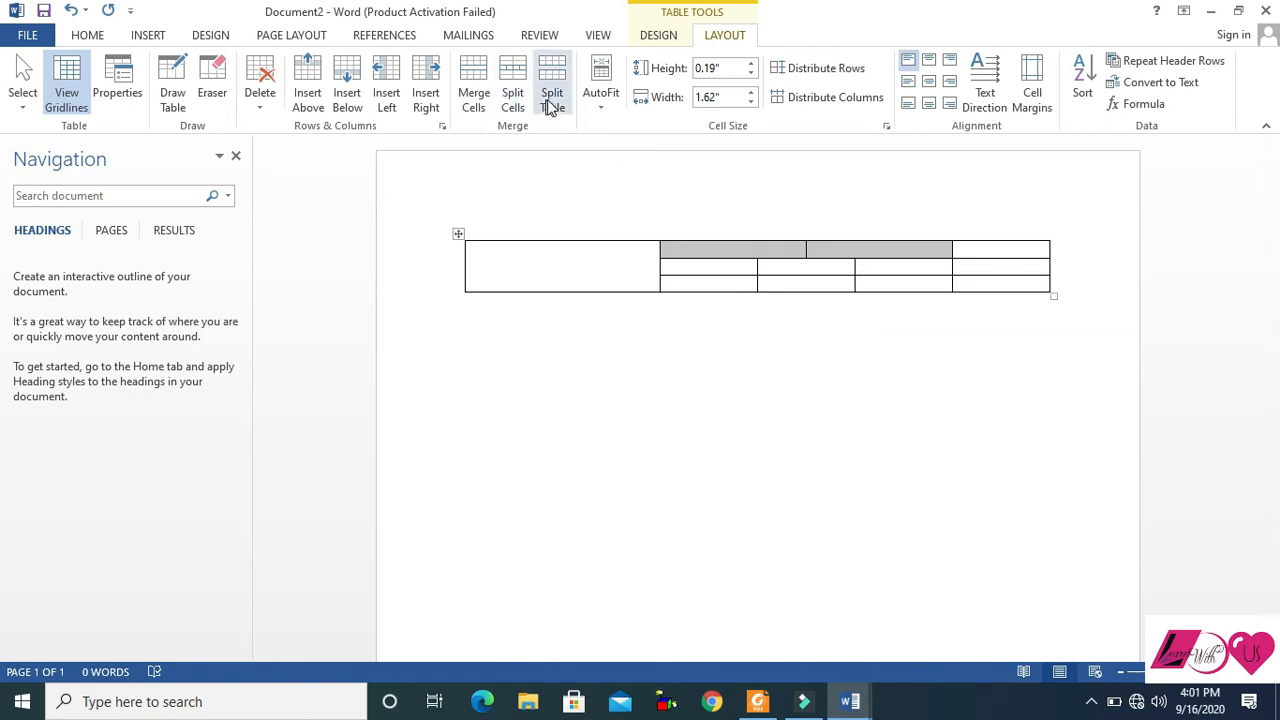
- Add three rows at the end of the table and split the table in two above the first added row
{"action": "left_click", "coordinate": [1029, 286]}
{"action": "key", "text": "Tab"}
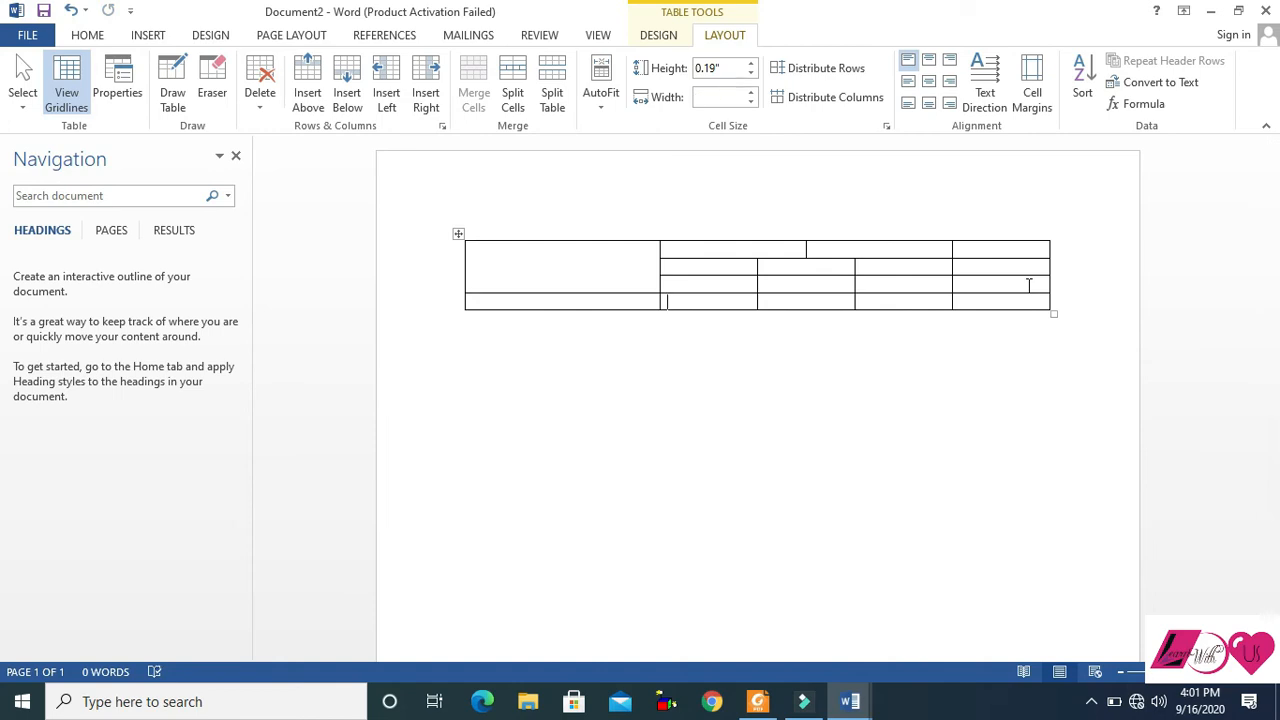
{"action": "left_click", "coordinate": [1031, 297]}
{"action": "key", "text": "Tab"}
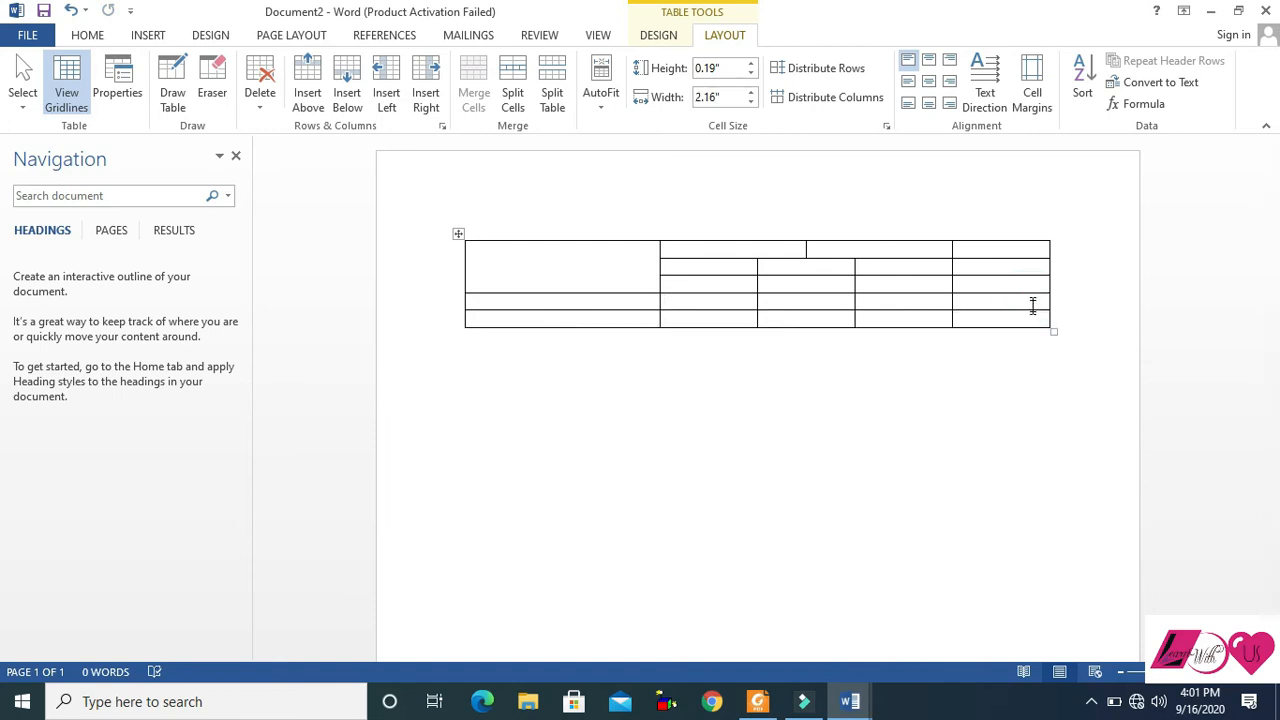
{"action": "left_click", "coordinate": [1033, 314]}
{"action": "key", "text": "Tab"}
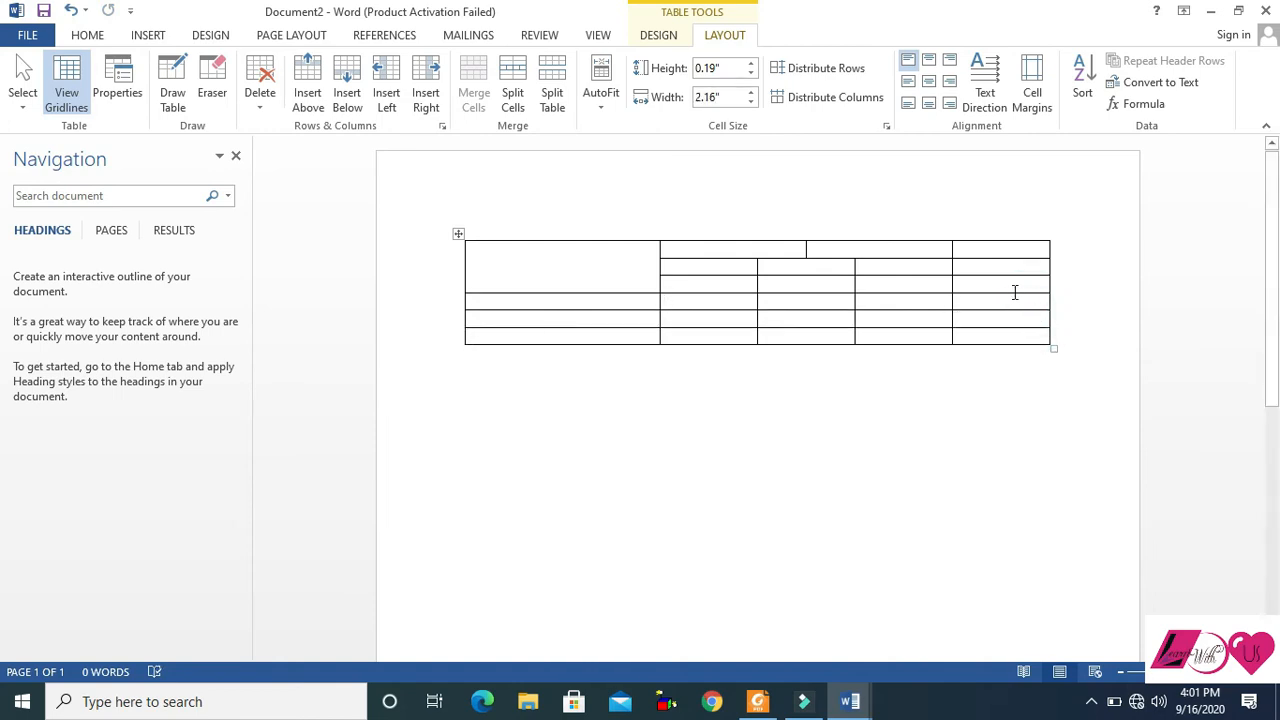
{"action": "left_click", "coordinate": [1013, 300]}
{"action": "left_click", "coordinate": [551, 95]}
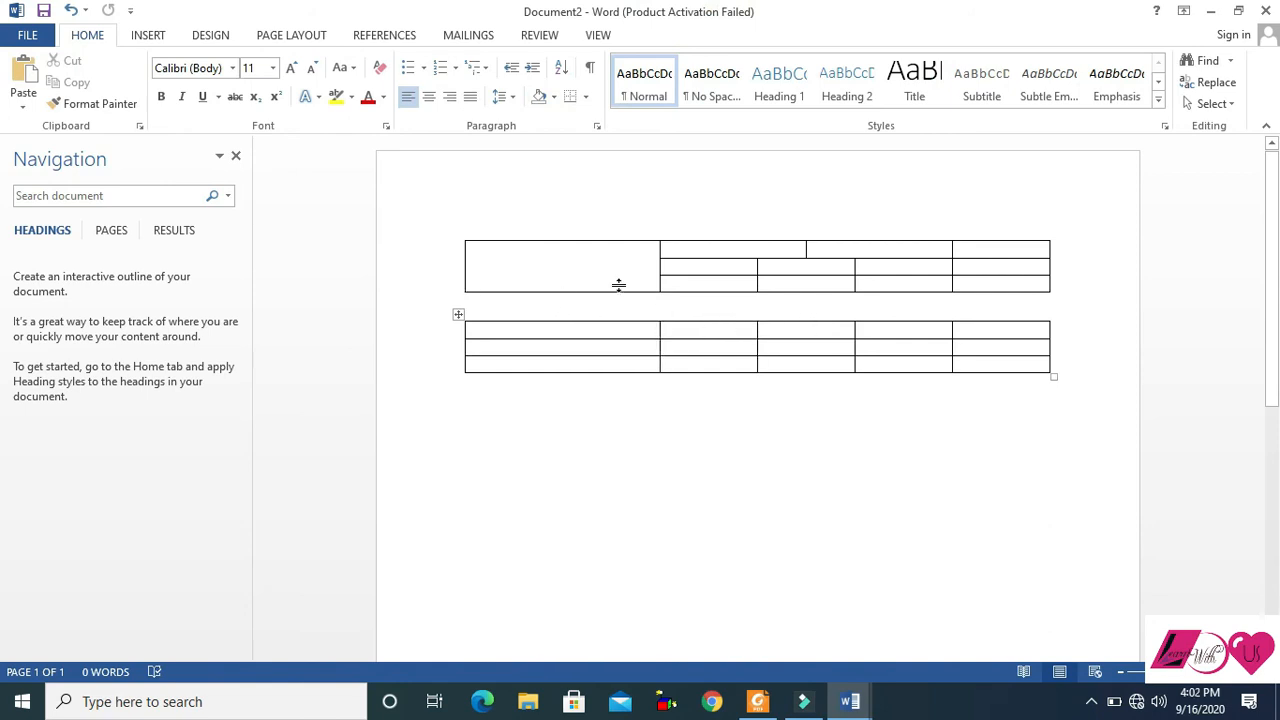
- Fit the upper table's column widths to their contents with AutoFit Contents
{"action": "left_click", "coordinate": [538, 239]}
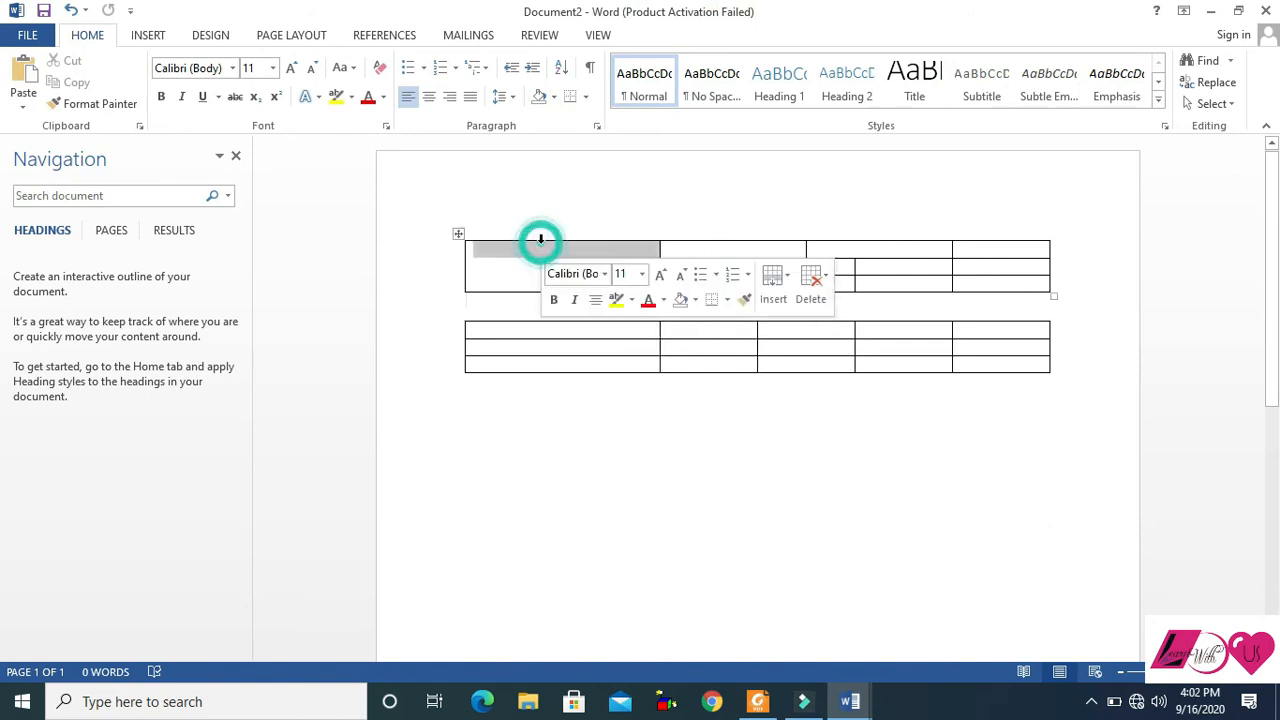
{"action": "left_click", "coordinate": [497, 266]}
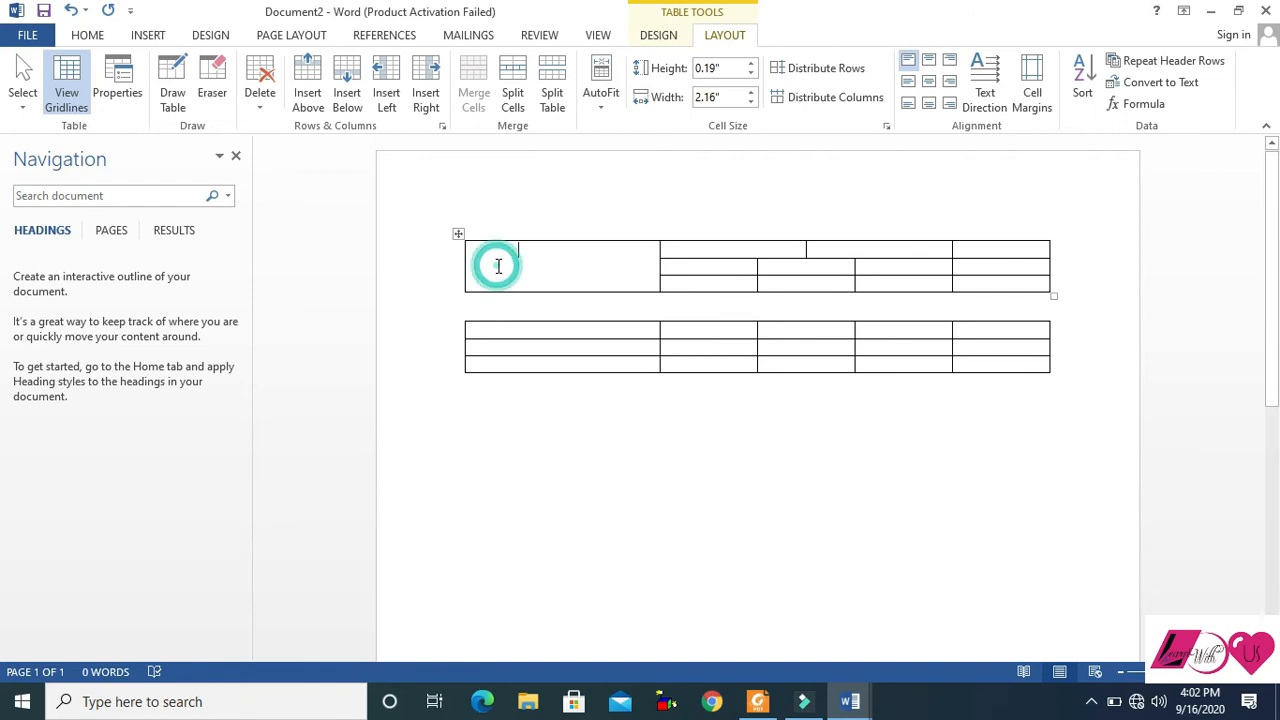
{"action": "left_click", "coordinate": [603, 110]}
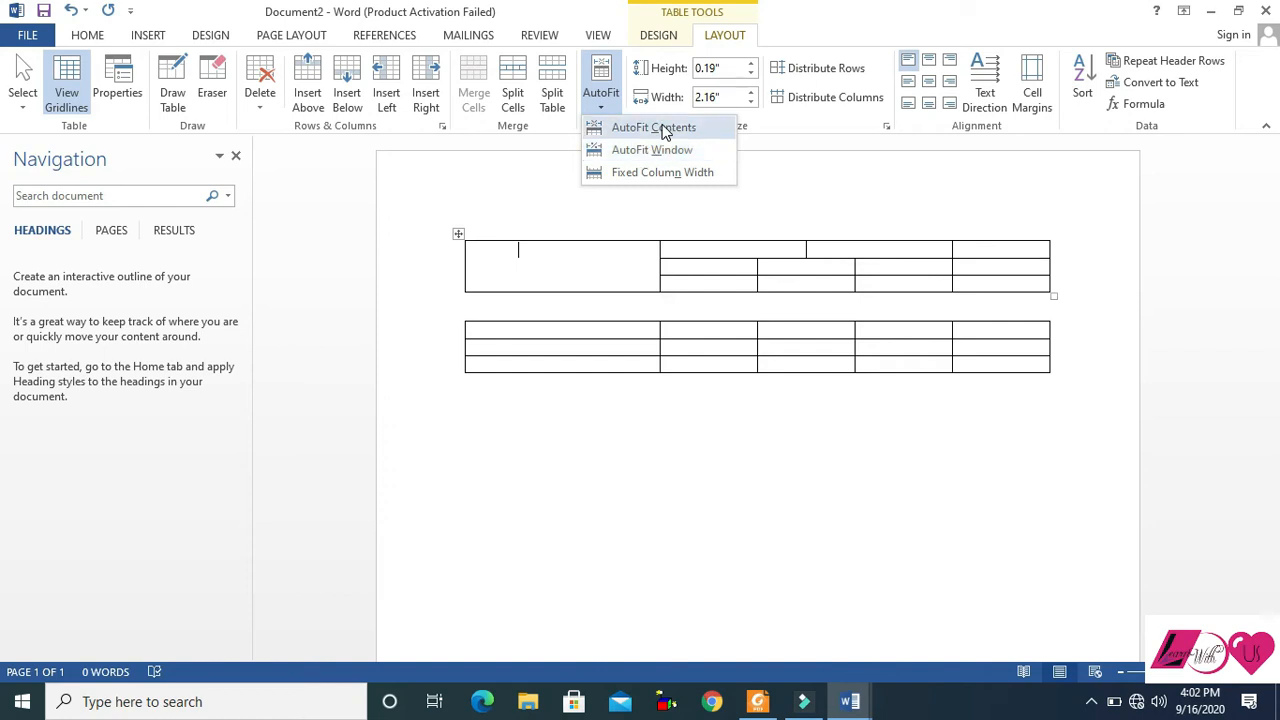
{"action": "left_click", "coordinate": [662, 128]}
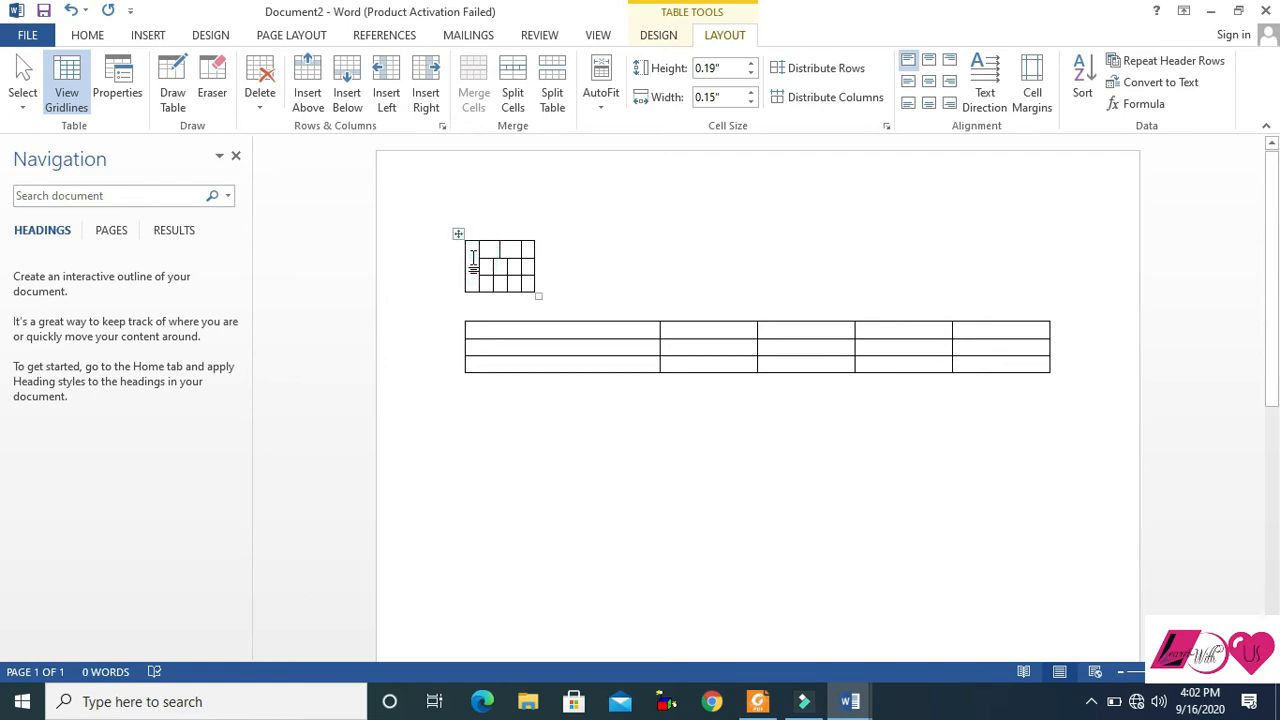
- Enter a sample name in each of the first three cells of the upper table's top row
{"action": "type", "text": "Khan"}
{"action": "type", "text": "abdual "}
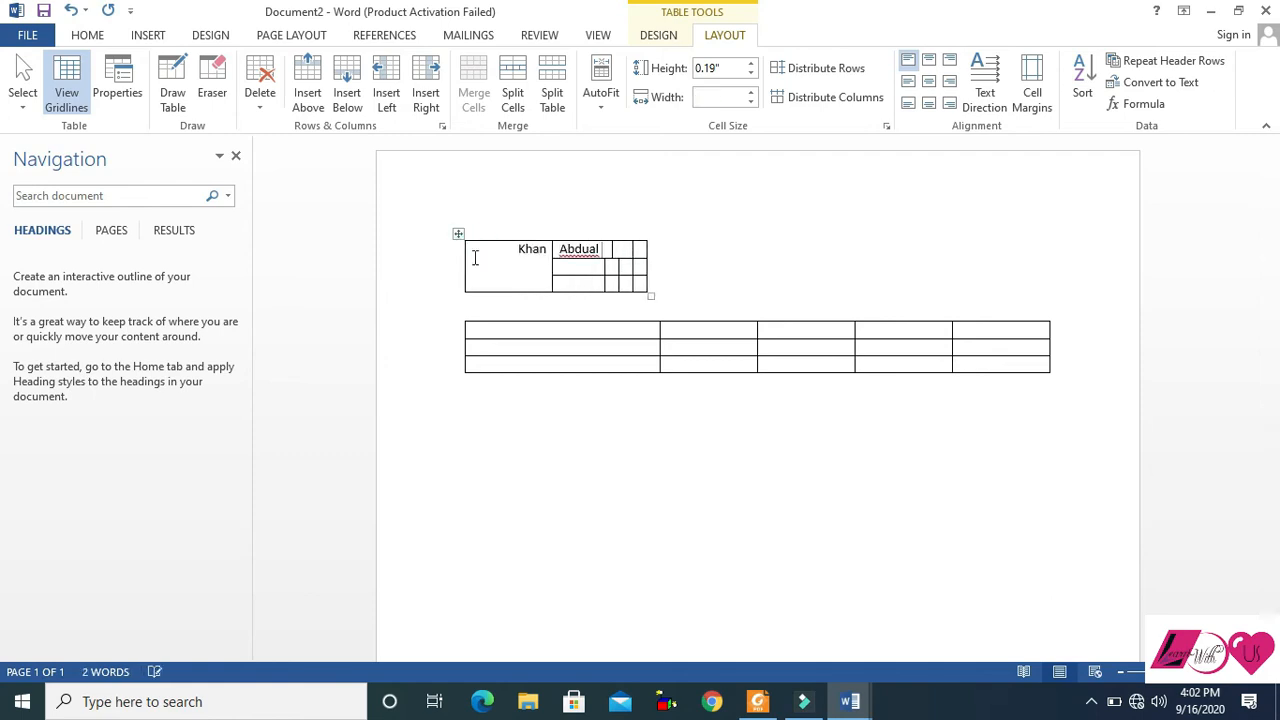
{"action": "type", "text": "wint war"}
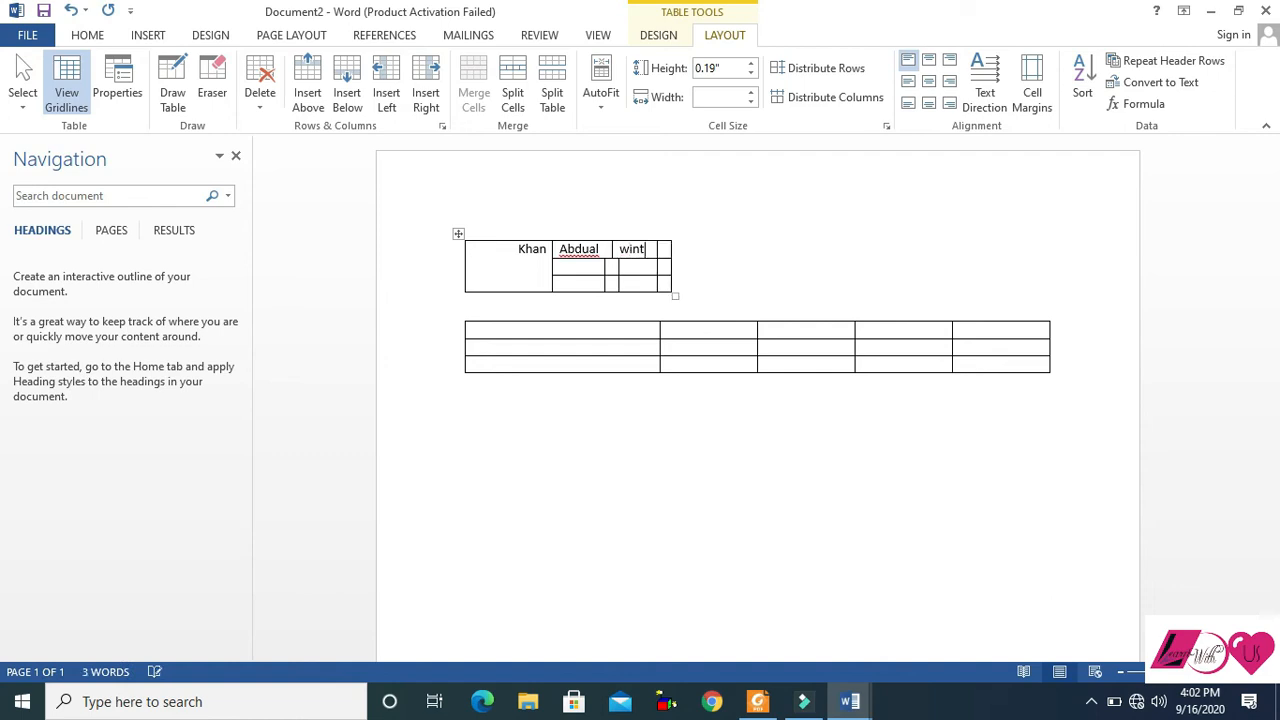
- Apply Fixed Column Width to the upper table, followed by AutoFit Window to stretch it across the page
{"action": "left_click", "coordinate": [601, 104]}
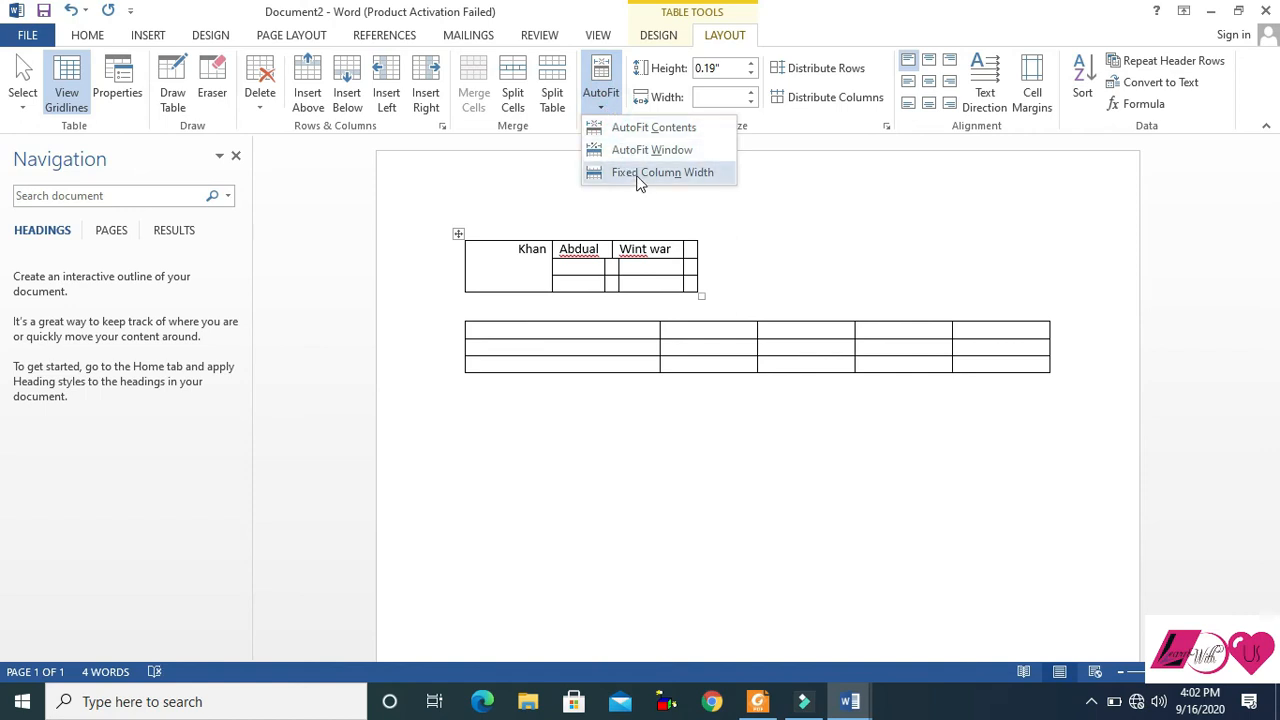
{"action": "left_click", "coordinate": [640, 176]}
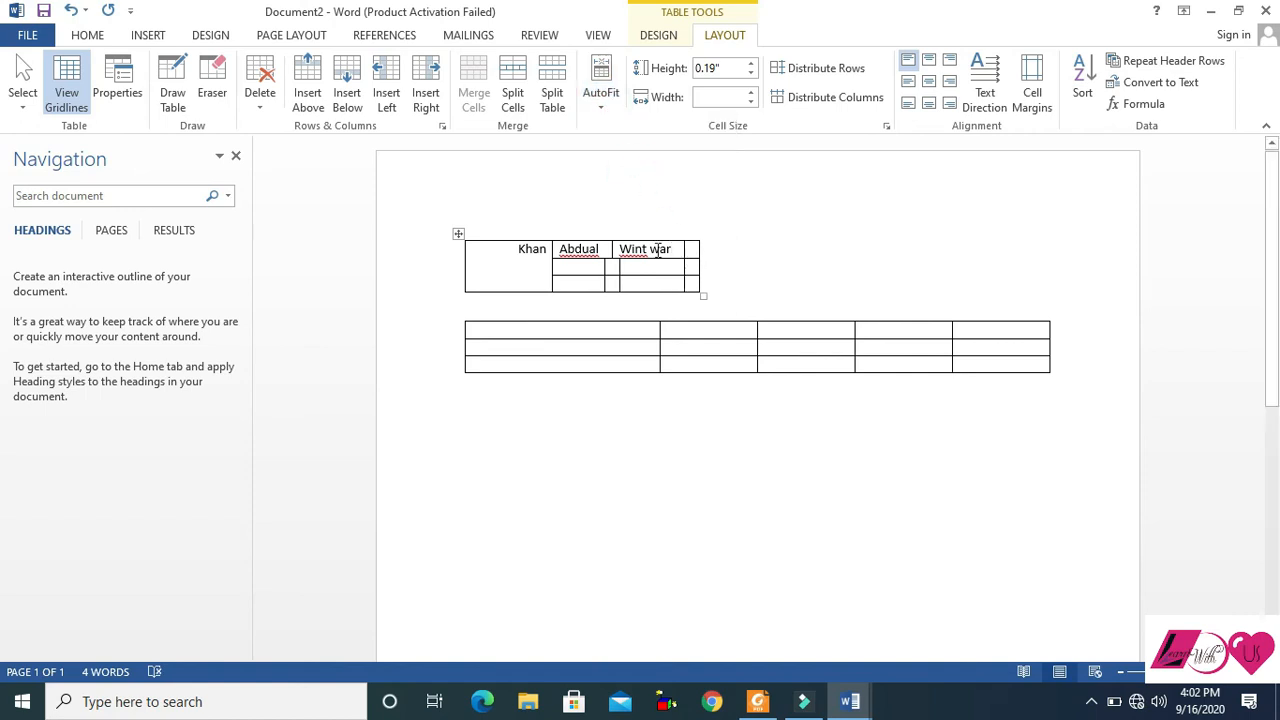
{"action": "left_click", "coordinate": [598, 252]}
{"action": "left_click", "coordinate": [601, 95]}
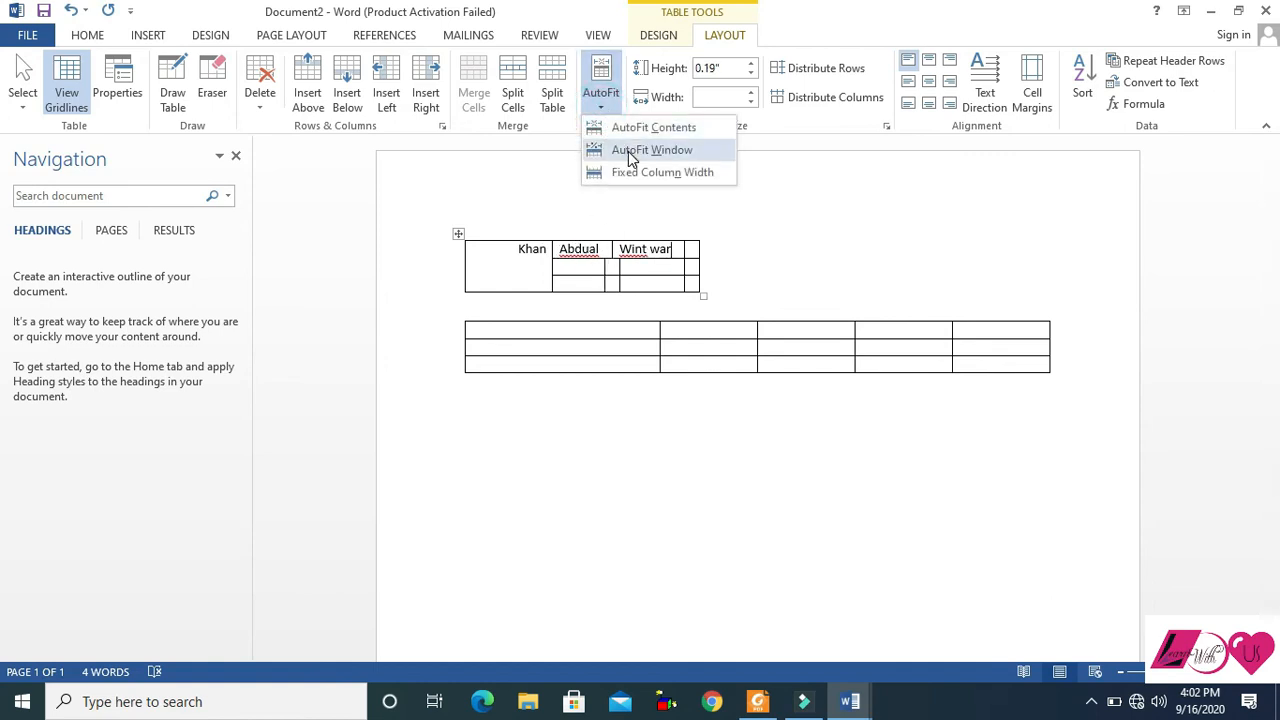
{"action": "left_click", "coordinate": [628, 152]}
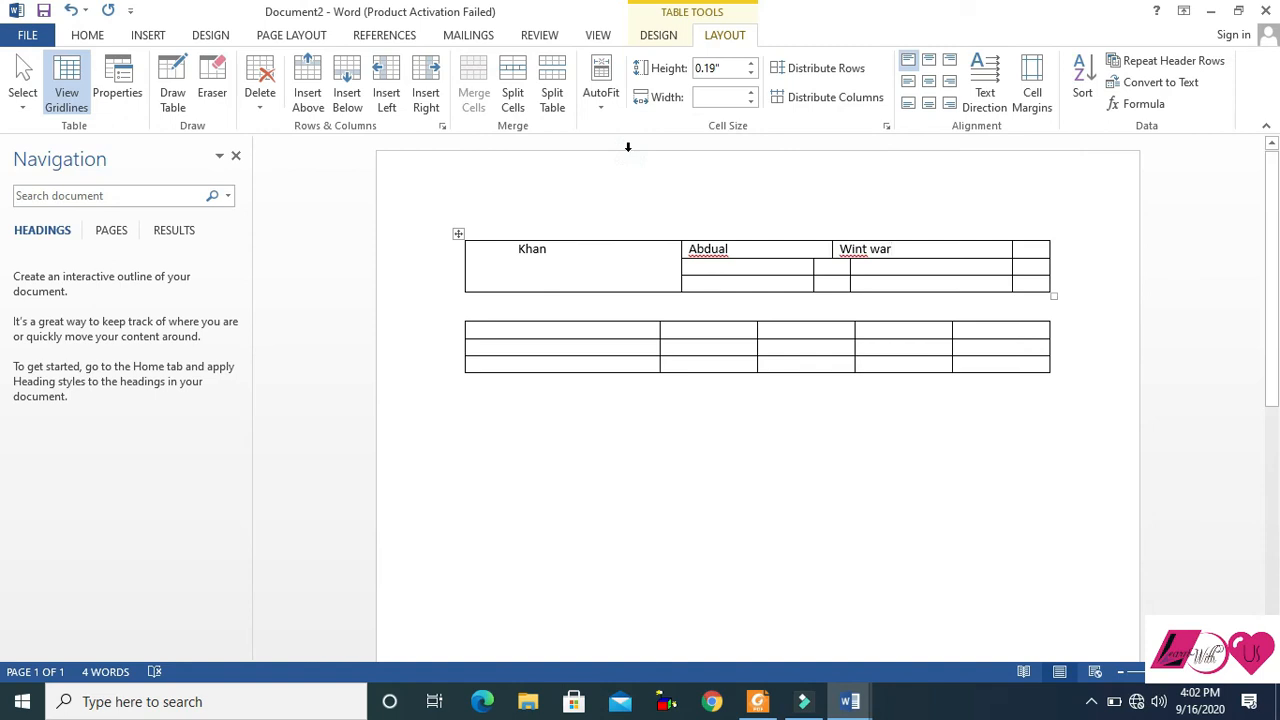
- Select the whole lower table and set its row height to 0.3" and its column width to 1.3"
{"action": "left_click", "coordinate": [575, 330]}
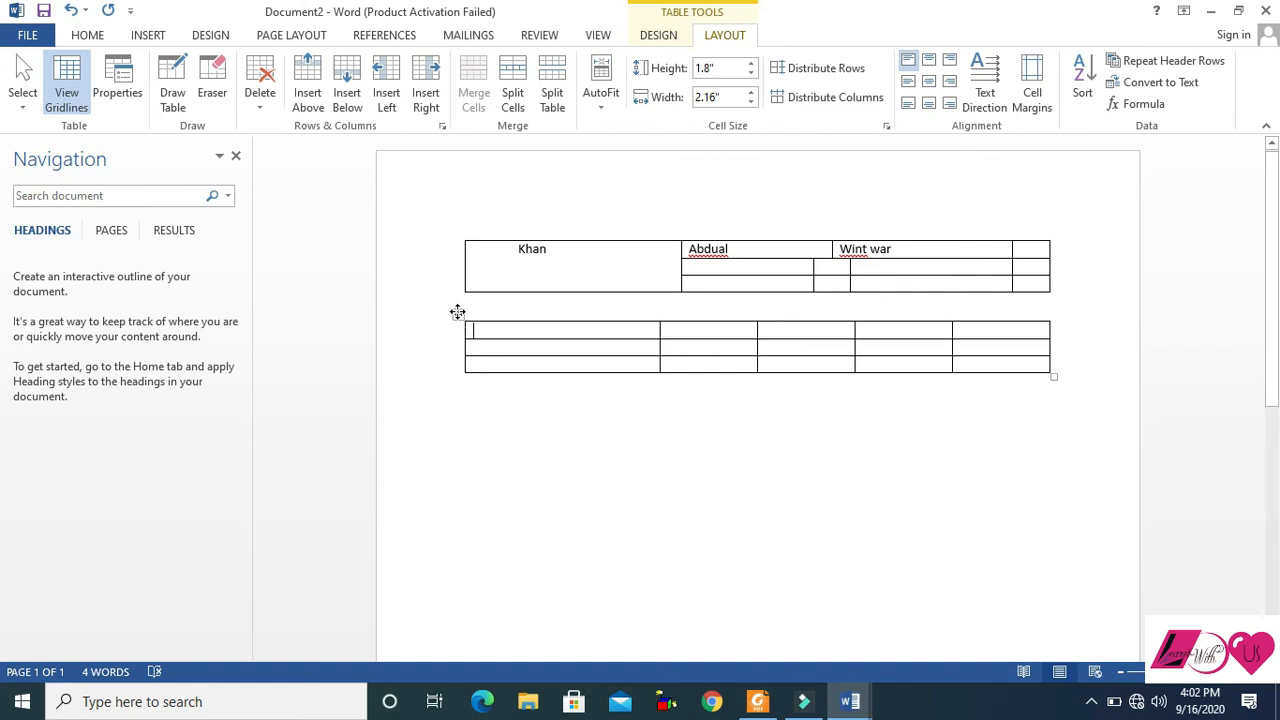
{"action": "left_click", "coordinate": [458, 314]}
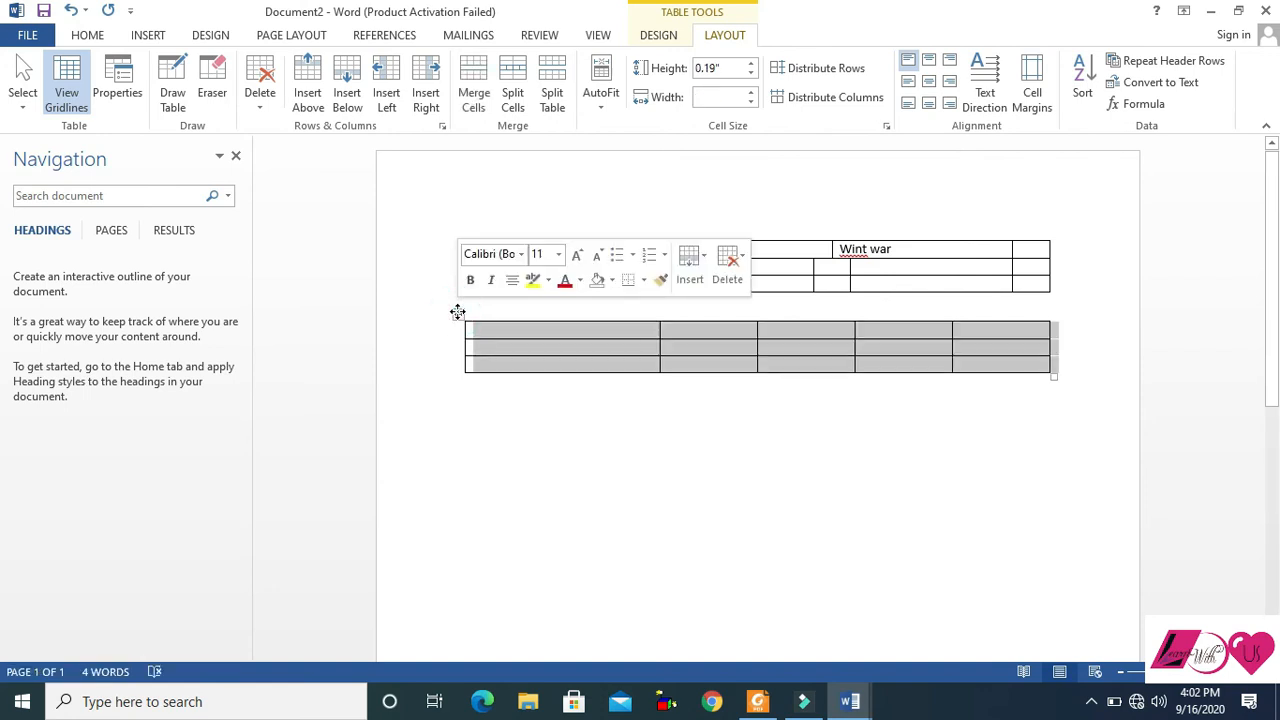
{"action": "left_click", "coordinate": [754, 64]}
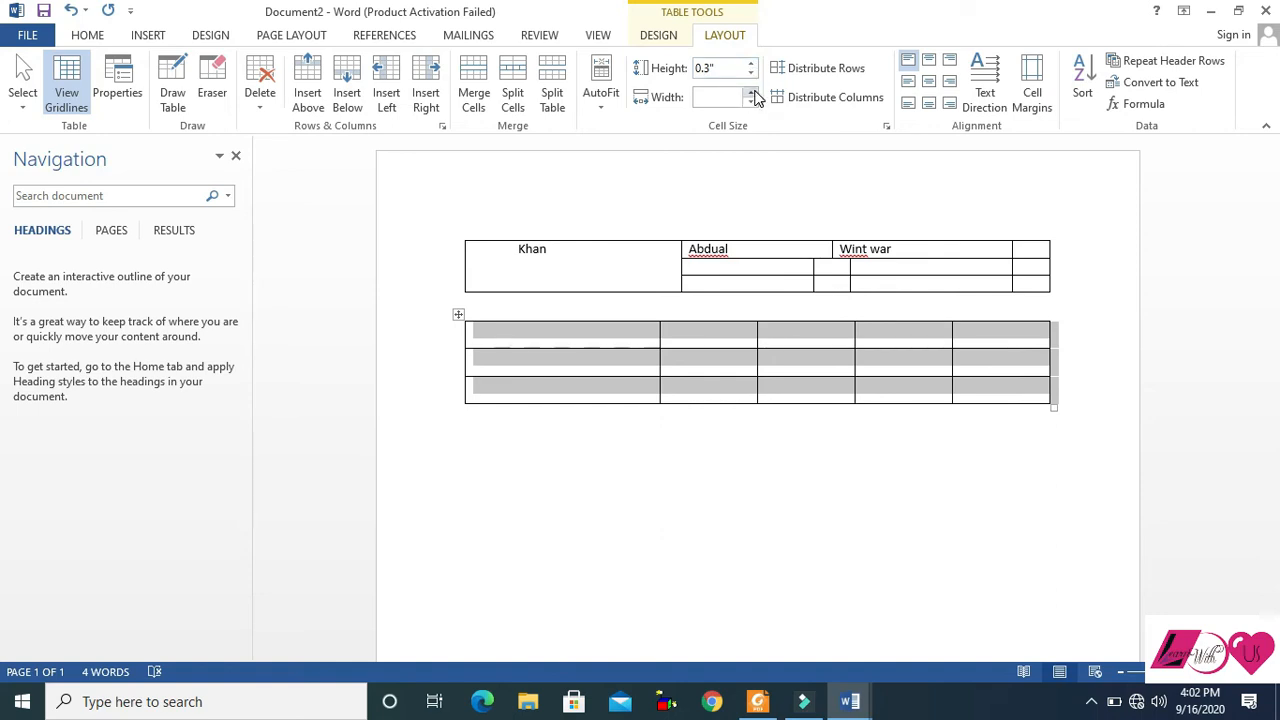
{"action": "left_click", "coordinate": [755, 97]}
{"action": "left_click_drag", "start_coordinate": [754, 93], "coordinate": [755, 95]}
{"action": "left_click", "coordinate": [751, 104]}
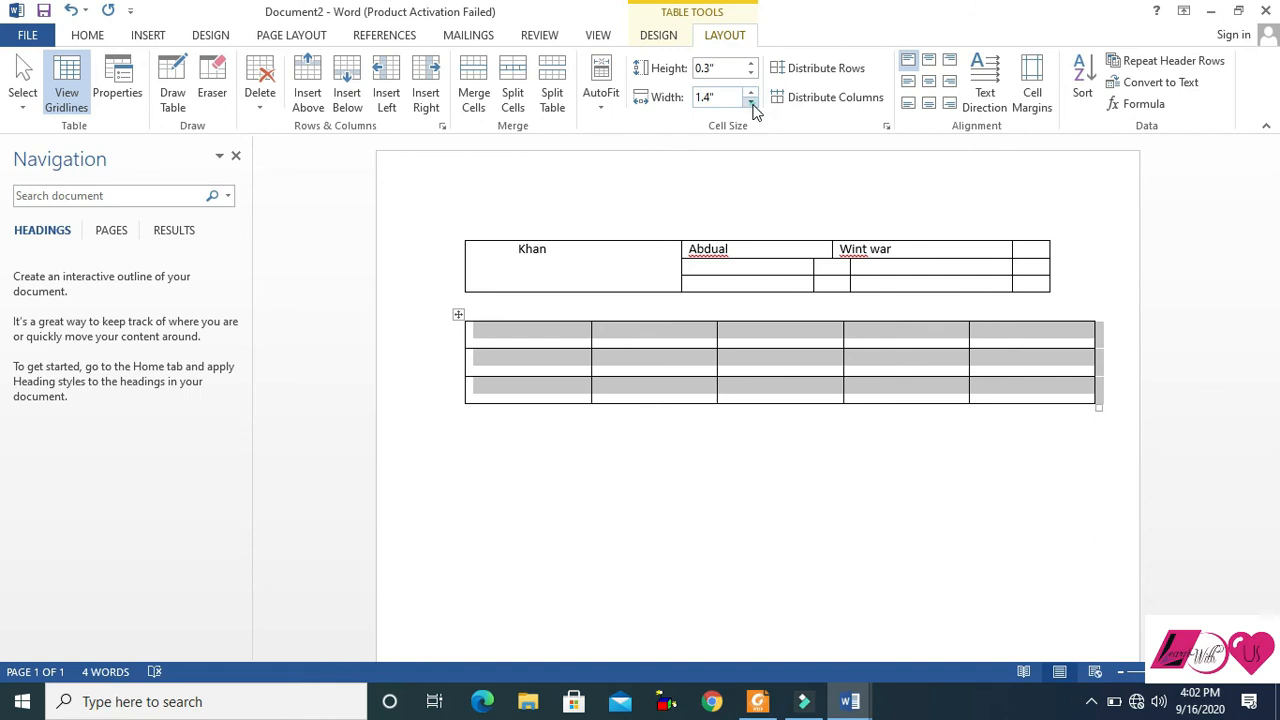
{"action": "left_click", "coordinate": [751, 104]}
- From the lower table's first cell, try a 0.5" row height and a 1.5" column width, restoring each to 0.3" and 1.3"
{"action": "left_click", "coordinate": [538, 337]}
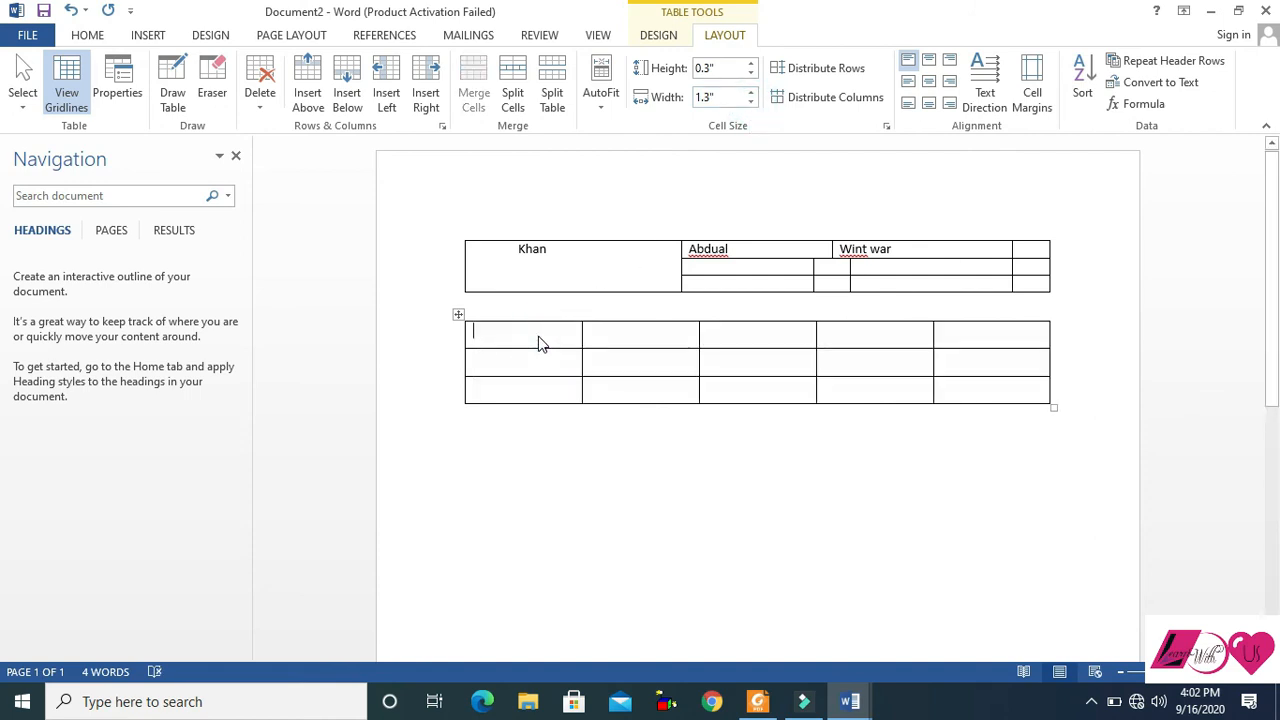
{"action": "left_click", "coordinate": [751, 64]}
{"action": "left_click", "coordinate": [751, 64]}
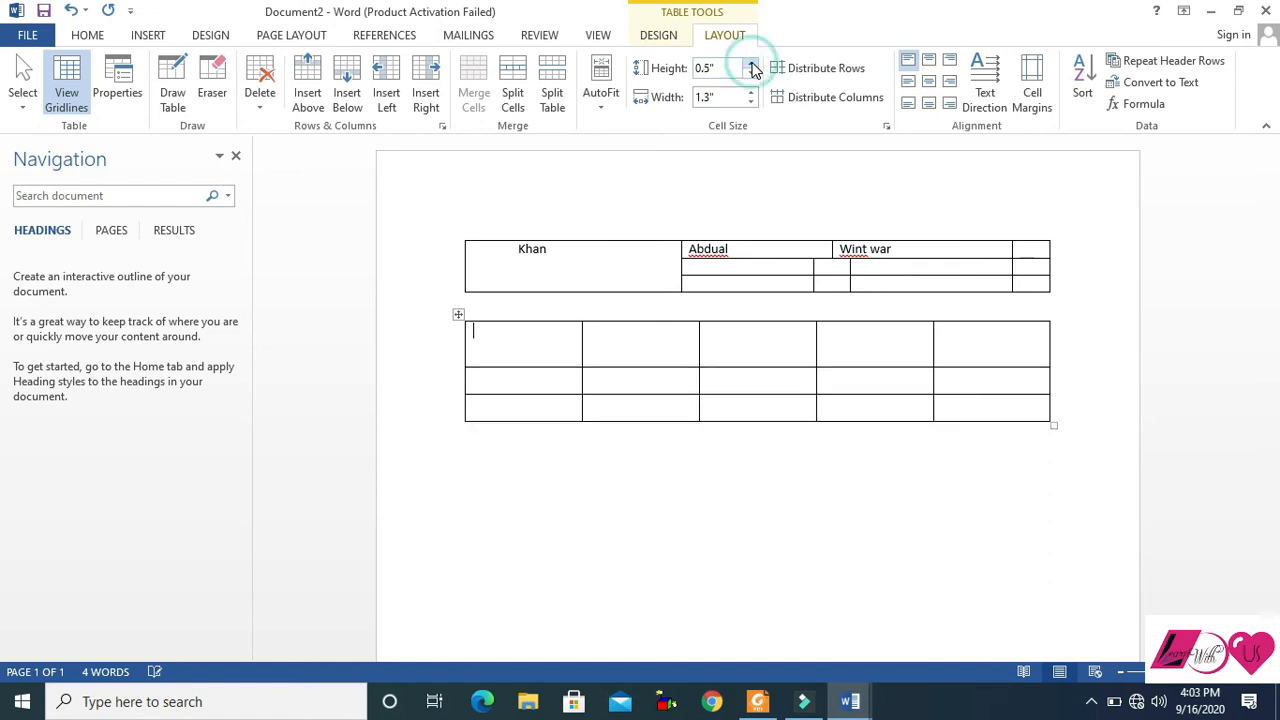
{"action": "left_click", "coordinate": [751, 73]}
{"action": "left_click", "coordinate": [751, 73]}
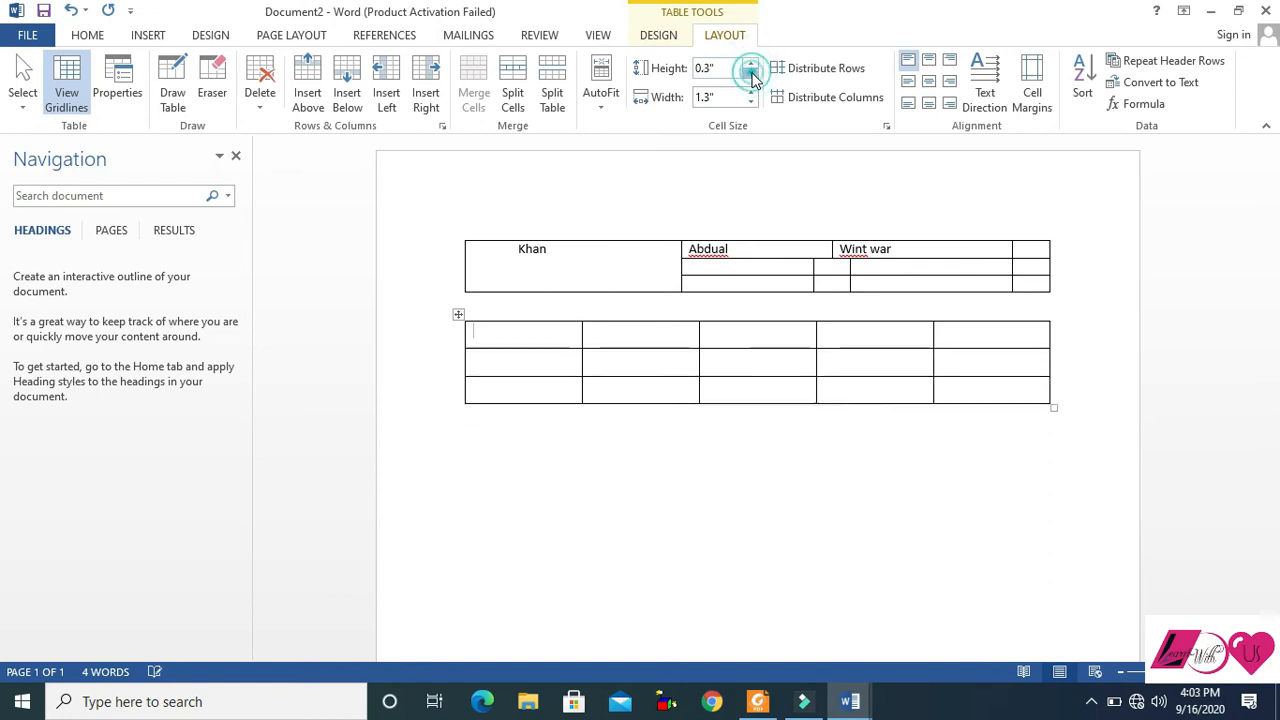
{"action": "left_click", "coordinate": [752, 92]}
{"action": "left_click", "coordinate": [752, 92]}
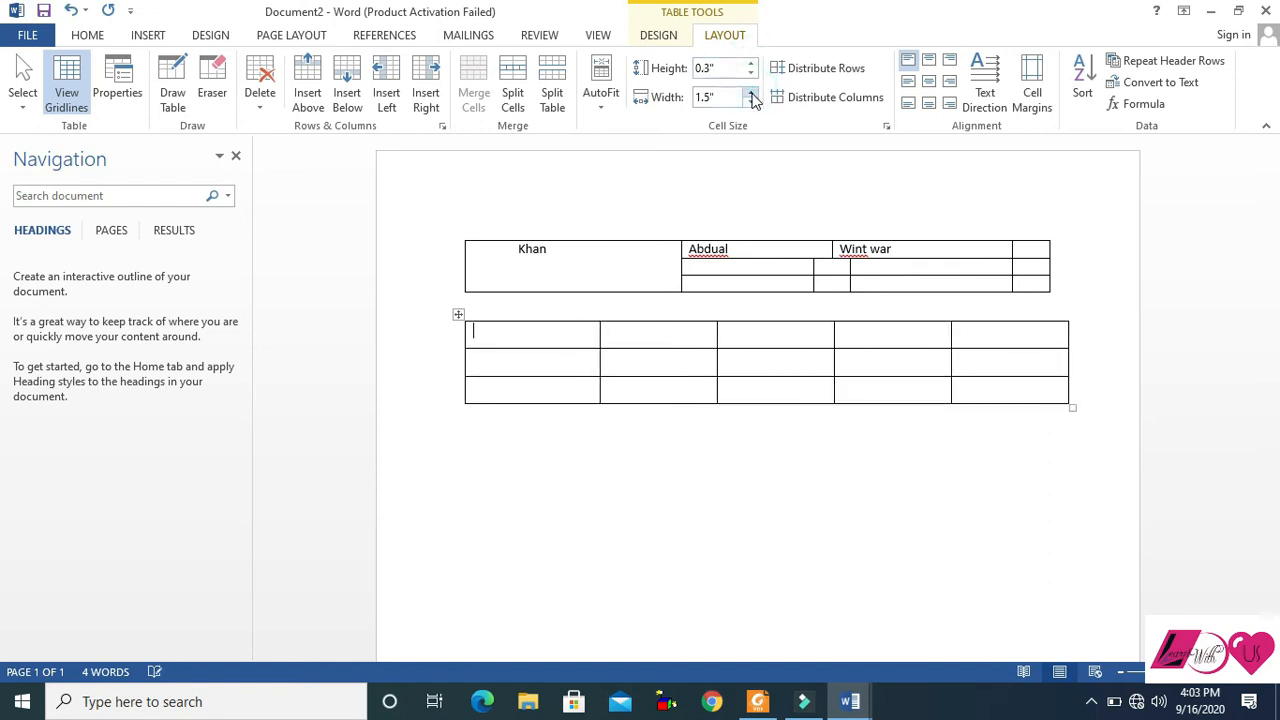
{"action": "left_click", "coordinate": [752, 103]}
{"action": "left_click", "coordinate": [752, 103]}
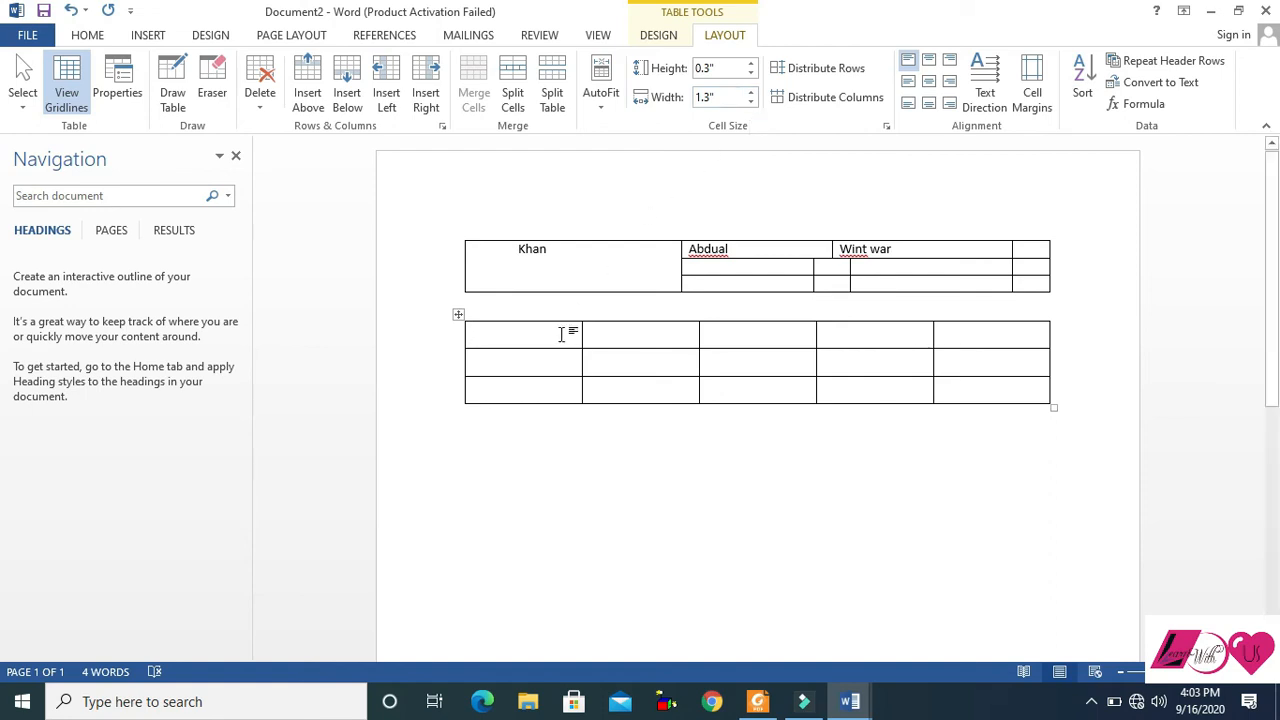
- Select the lower table's first row and set its height to 0.8"
{"action": "left_click_drag", "start_coordinate": [520, 343], "coordinate": [959, 338]}
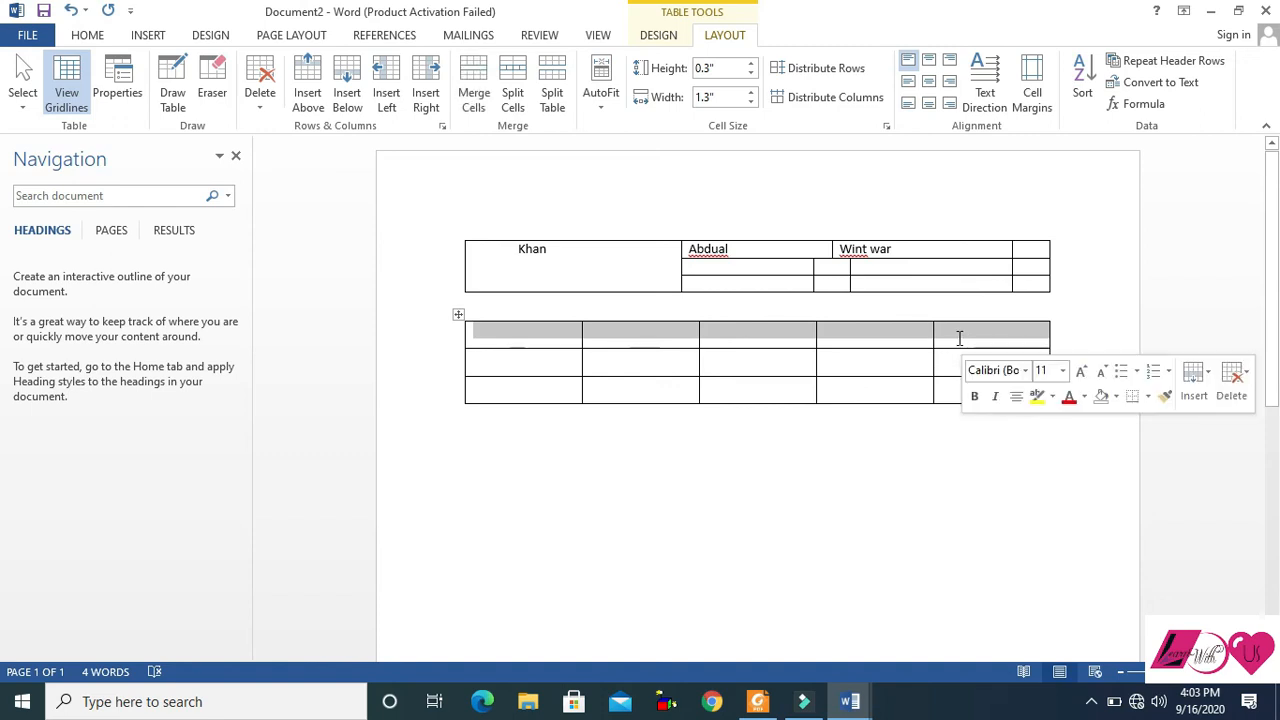
{"action": "left_click", "coordinate": [752, 63]}
{"action": "left_click", "coordinate": [752, 63]}
{"action": "left_click", "coordinate": [752, 63]}
{"action": "left_click", "coordinate": [752, 63]}
{"action": "left_click", "coordinate": [752, 63]}
{"action": "left_click", "coordinate": [528, 345]}
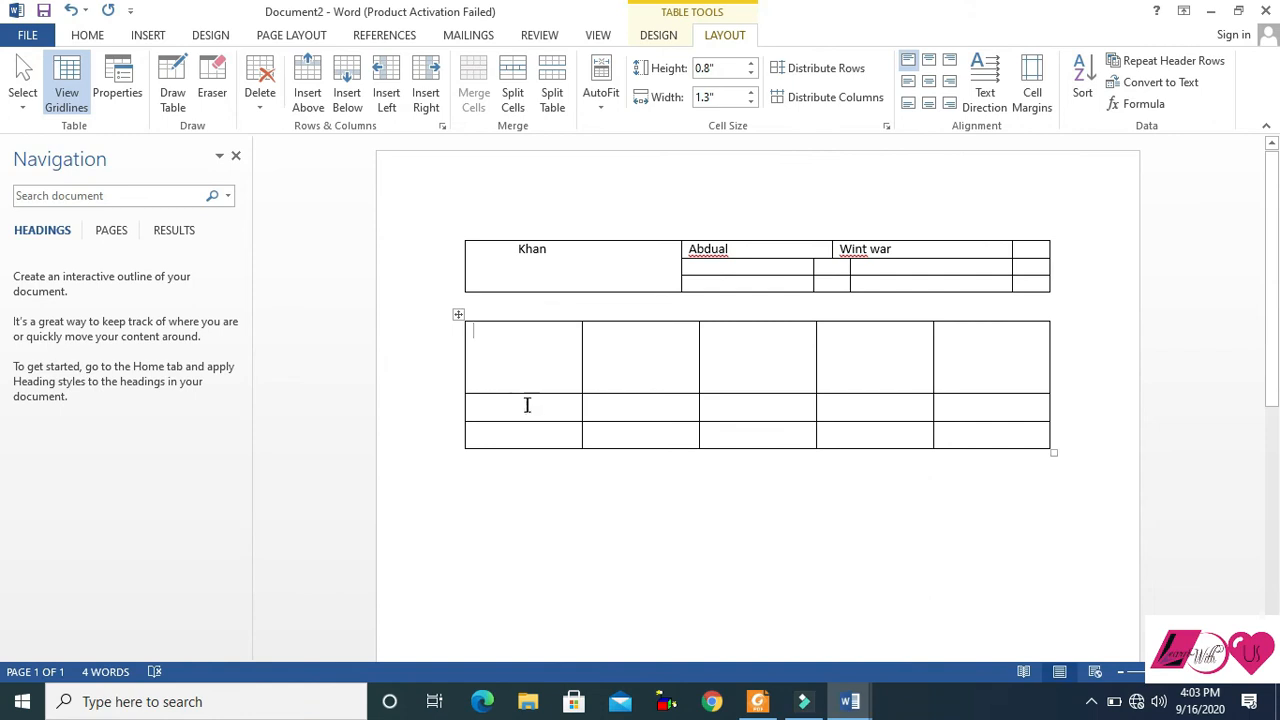
- Distribute the height evenly between the first two rows of the lower table
{"action": "left_click_drag", "start_coordinate": [491, 343], "coordinate": [987, 397]}
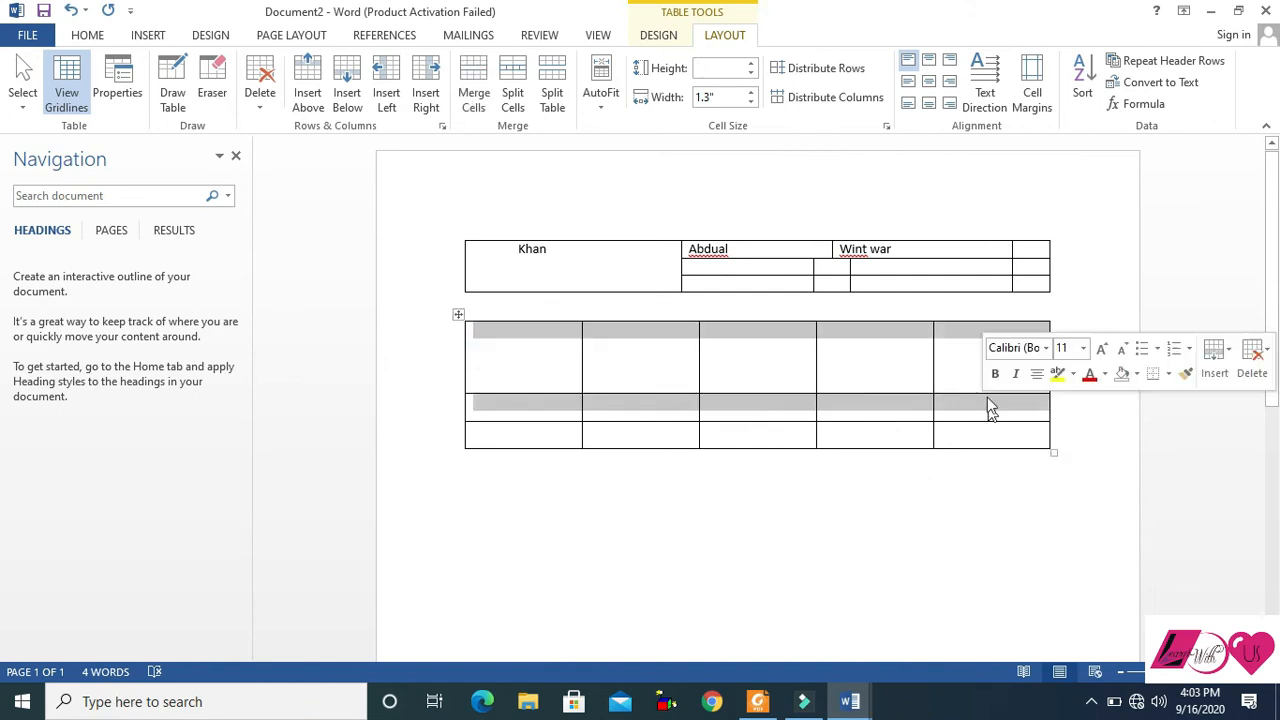
{"action": "left_click", "coordinate": [826, 70]}
{"action": "left_click", "coordinate": [775, 345]}
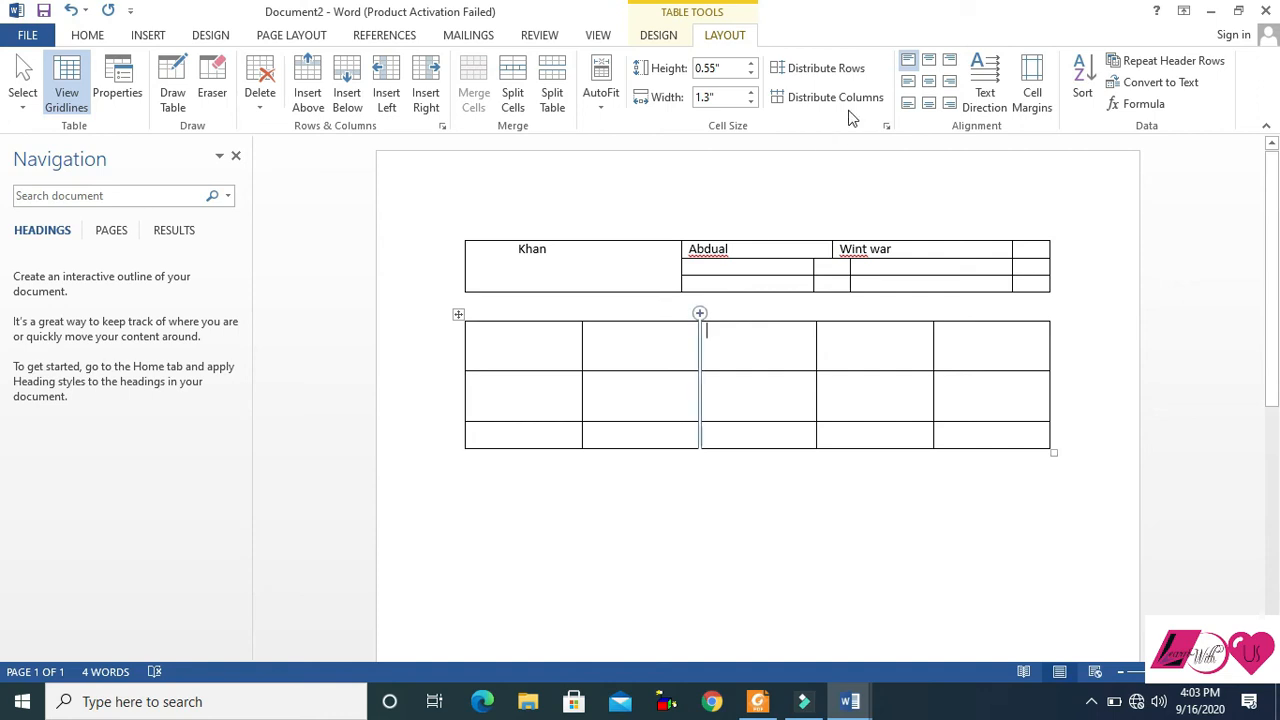
- Set the width of the lower table's first column to 1.8"
{"action": "left_click", "coordinate": [537, 348]}
{"action": "left_click", "coordinate": [753, 93]}
{"action": "left_click", "coordinate": [753, 93]}
{"action": "left_click", "coordinate": [753, 93]}
{"action": "left_click", "coordinate": [753, 93]}
{"action": "left_click", "coordinate": [753, 93]}
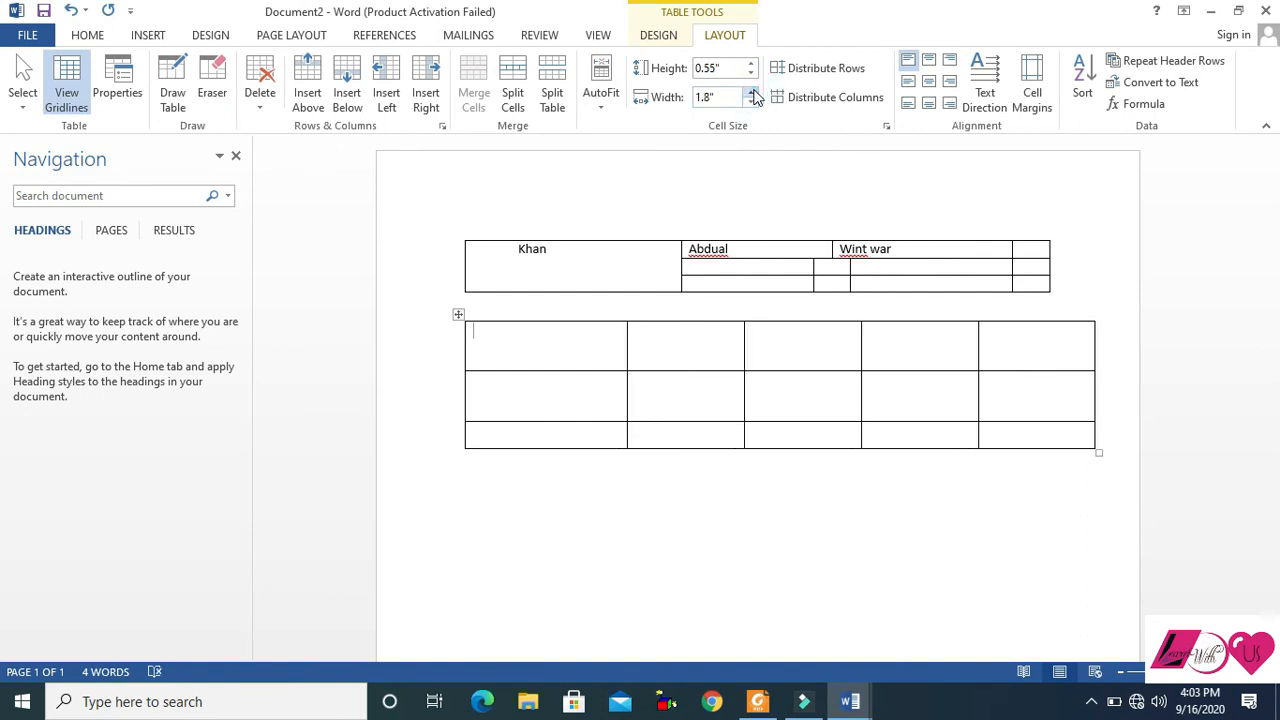
- Distribute the width evenly between the first two columns of the lower table
{"action": "mouse_move", "coordinate": [490, 343]}
{"action": "left_mouse_down"}
{"action": "mouse_move", "coordinate": [706, 357]}
{"action": "mouse_move", "coordinate": [704, 442]}
{"action": "left_mouse_up"}
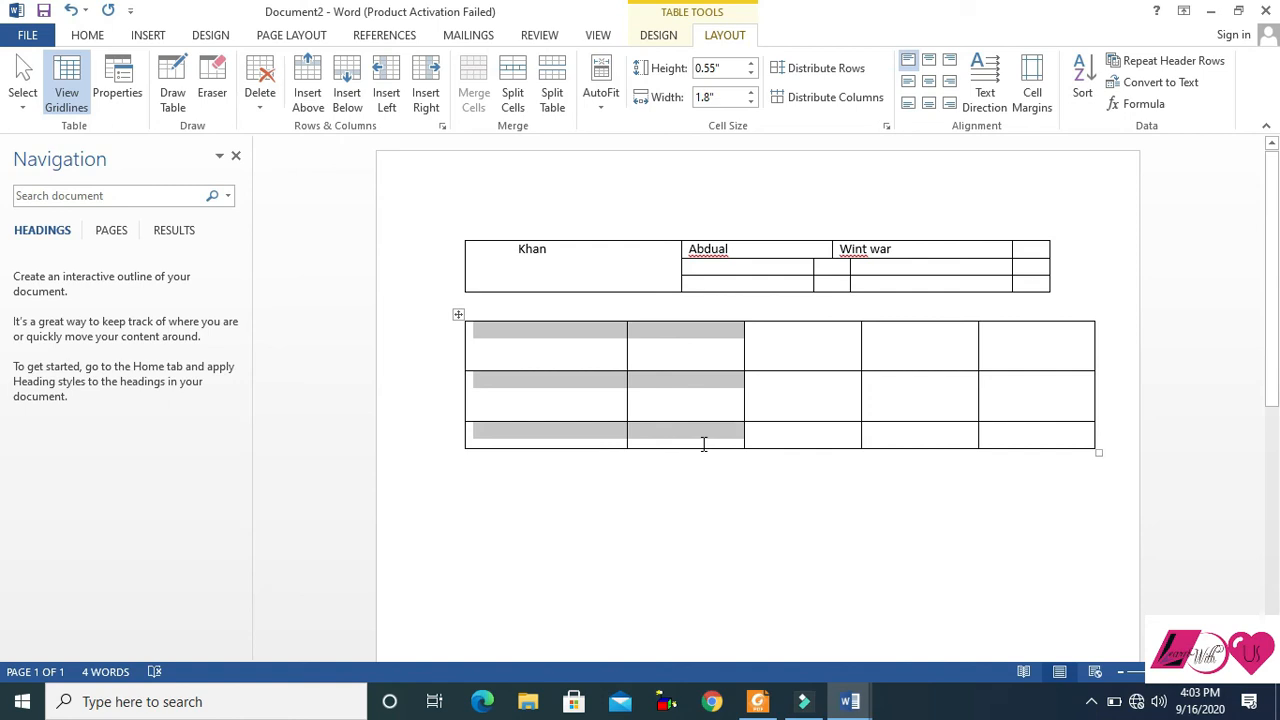
{"action": "left_click", "coordinate": [836, 99]}
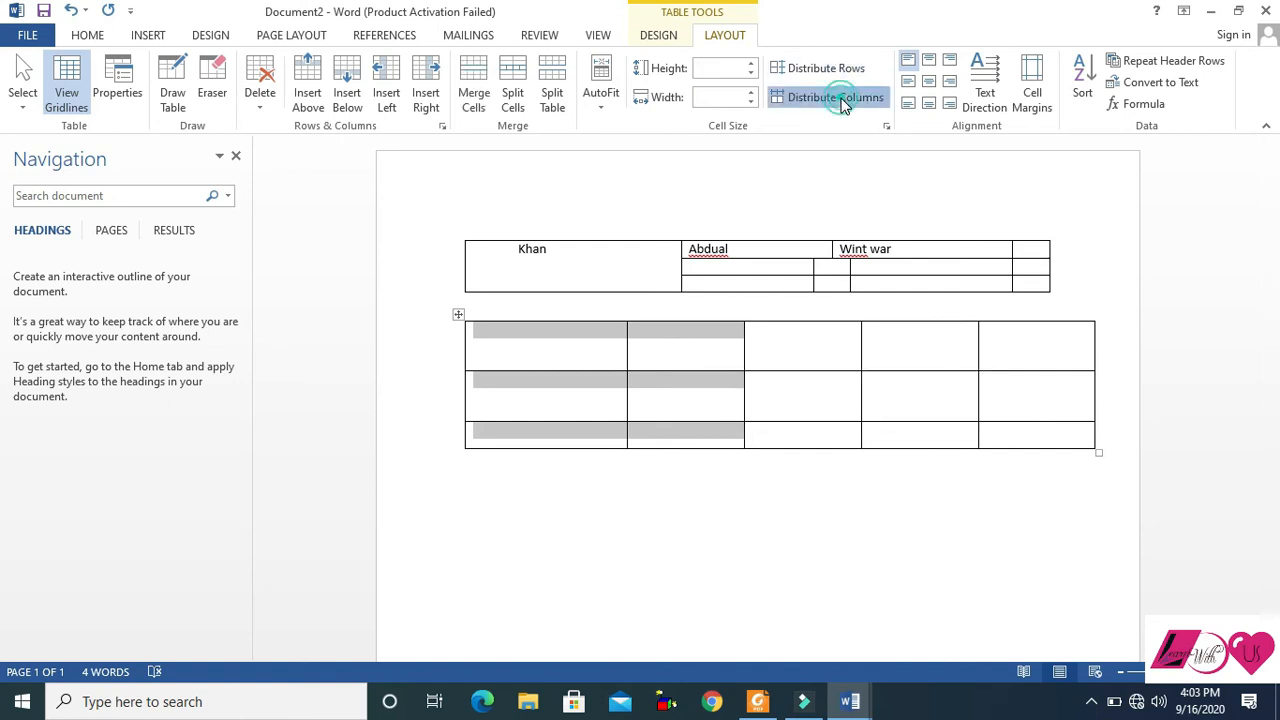
{"action": "left_click", "coordinate": [650, 357]}
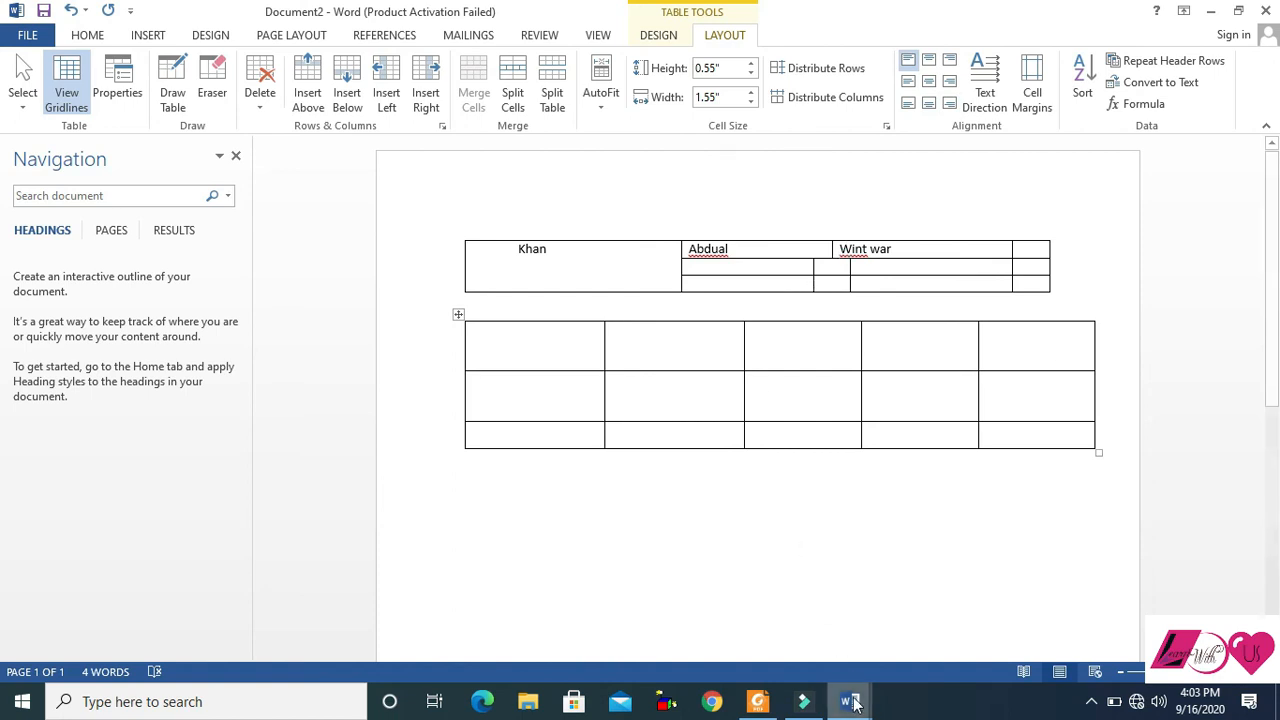
- Switch to Document1 and align the text in all table cells top right, top left, and finally centred both horizontally and vertically
{"action": "mouse_move", "coordinate": [852, 702]}
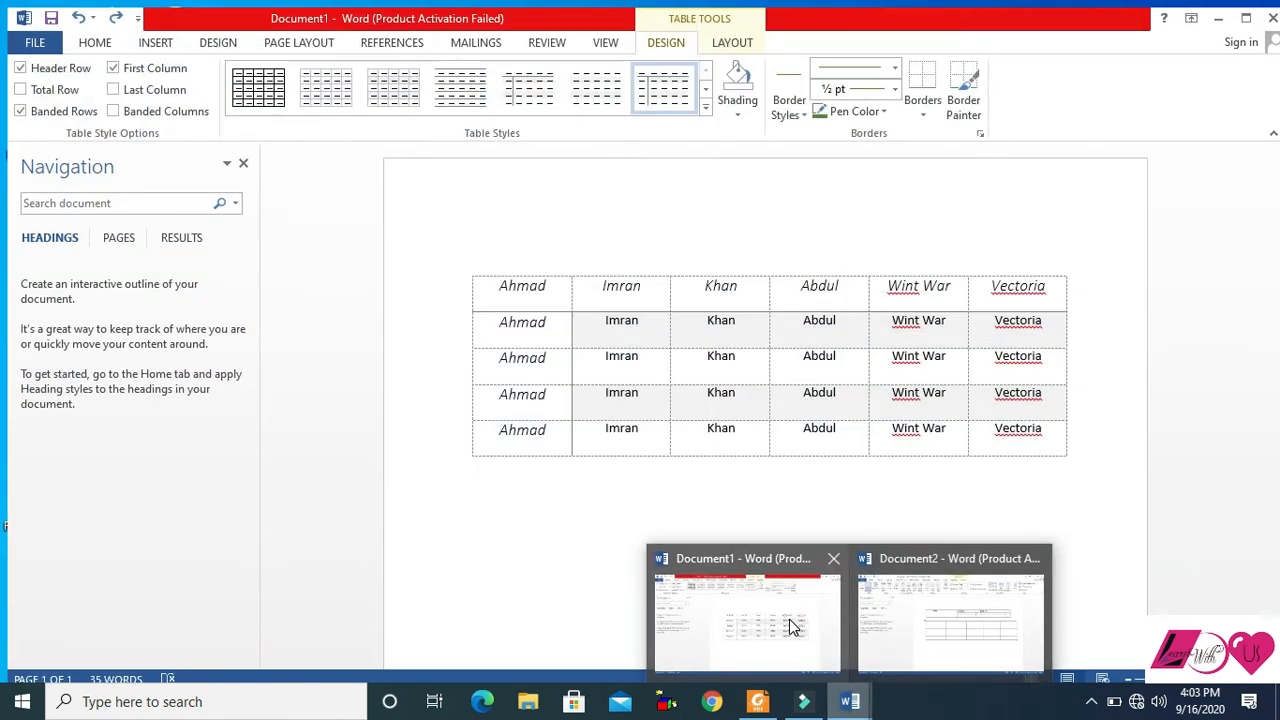
{"action": "left_click", "coordinate": [791, 619]}
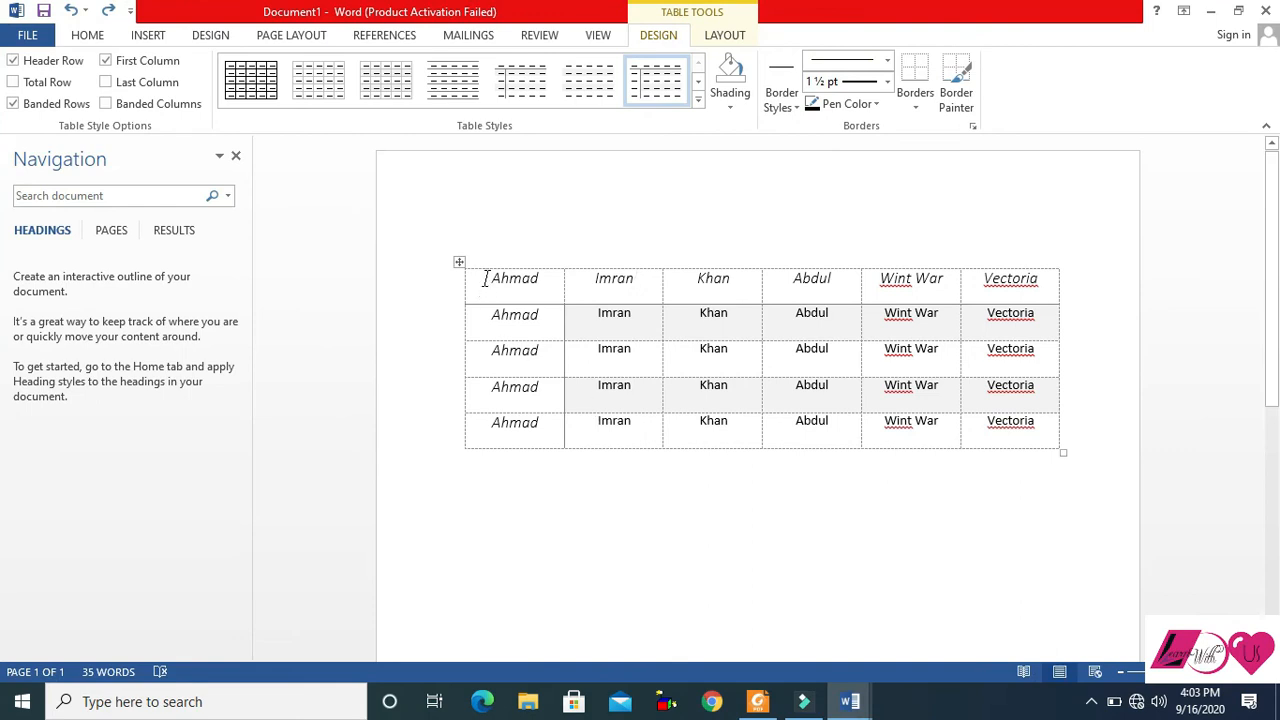
{"action": "left_click", "coordinate": [725, 35]}
{"action": "left_click_drag", "start_coordinate": [488, 281], "coordinate": [1035, 435]}
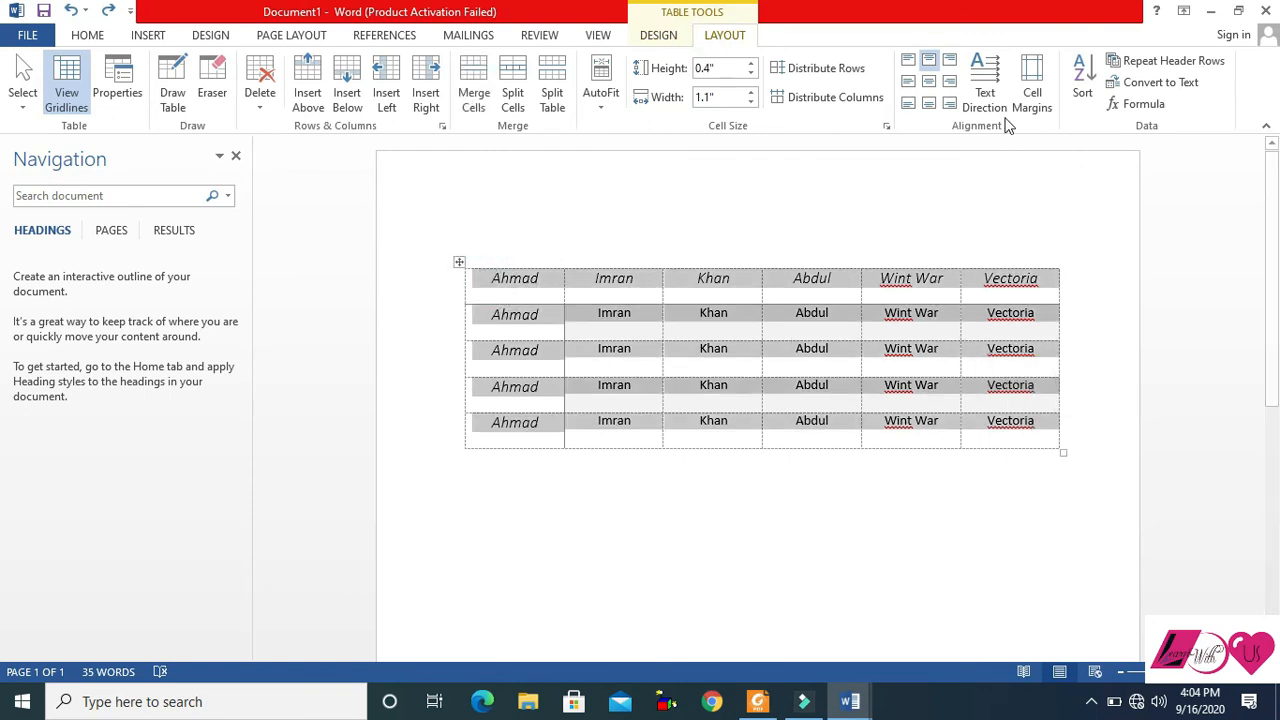
{"action": "left_click", "coordinate": [950, 61]}
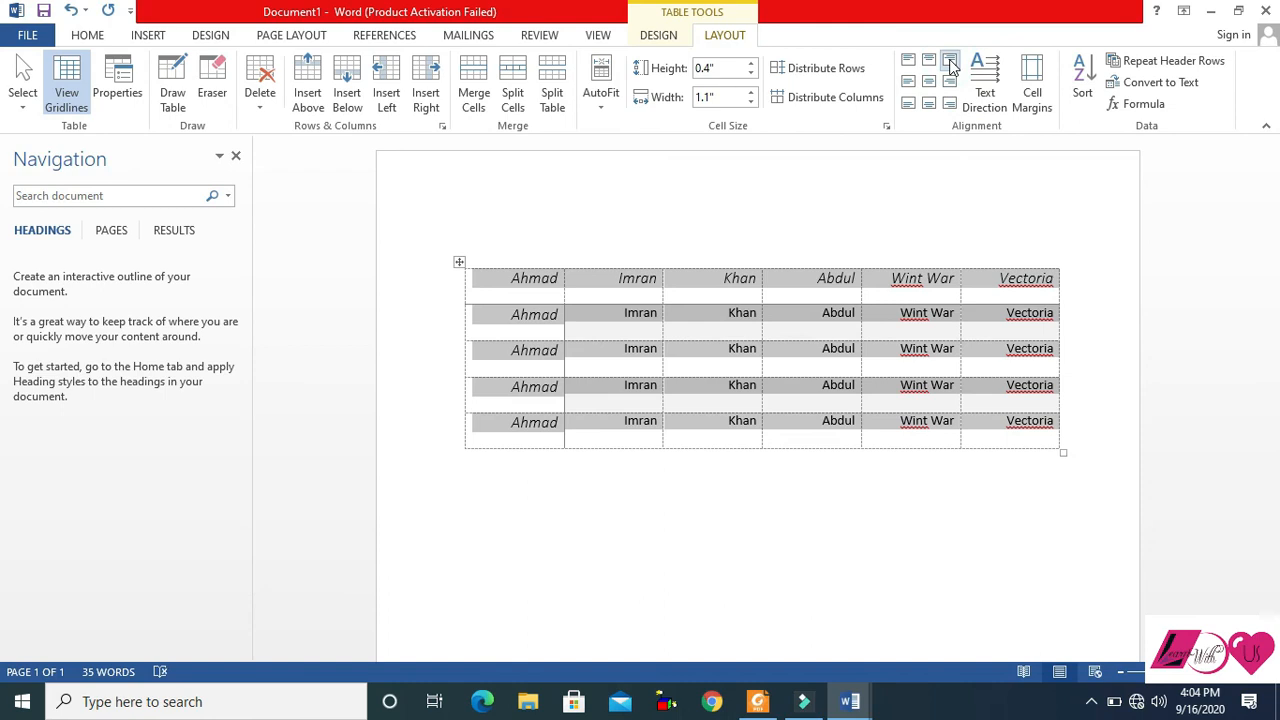
{"action": "left_click", "coordinate": [908, 60]}
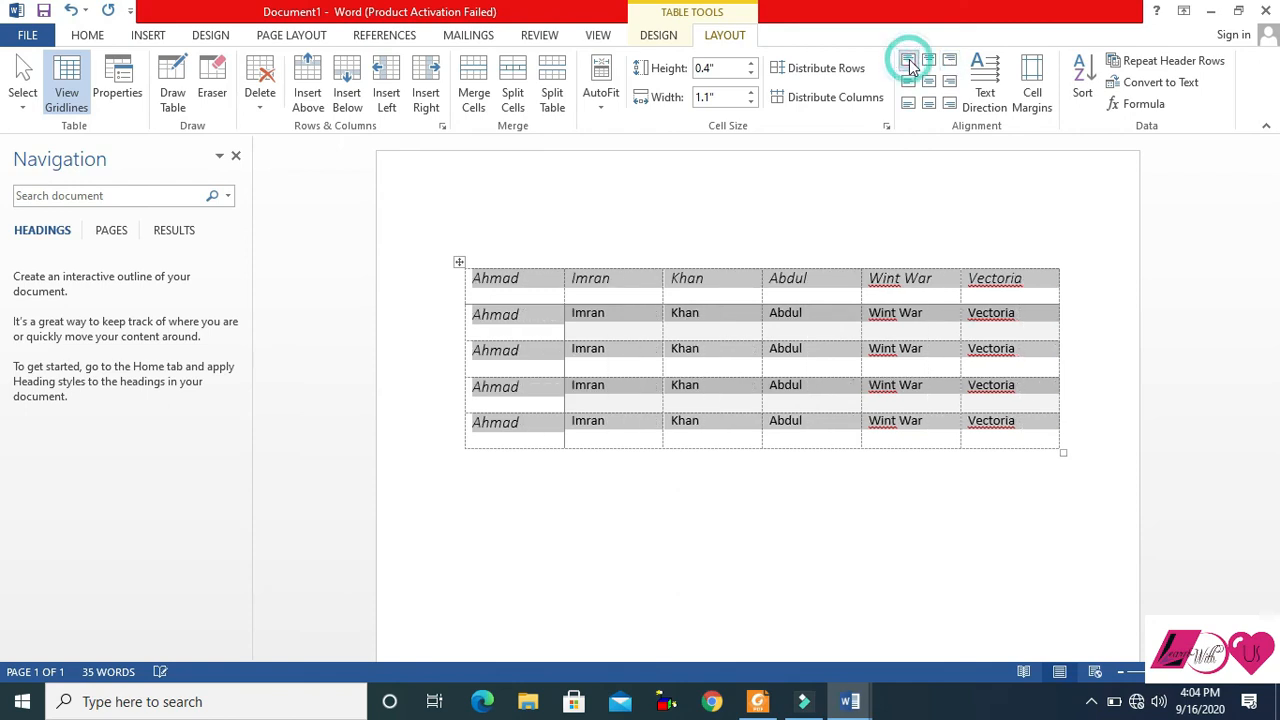
{"action": "left_click", "coordinate": [929, 80]}
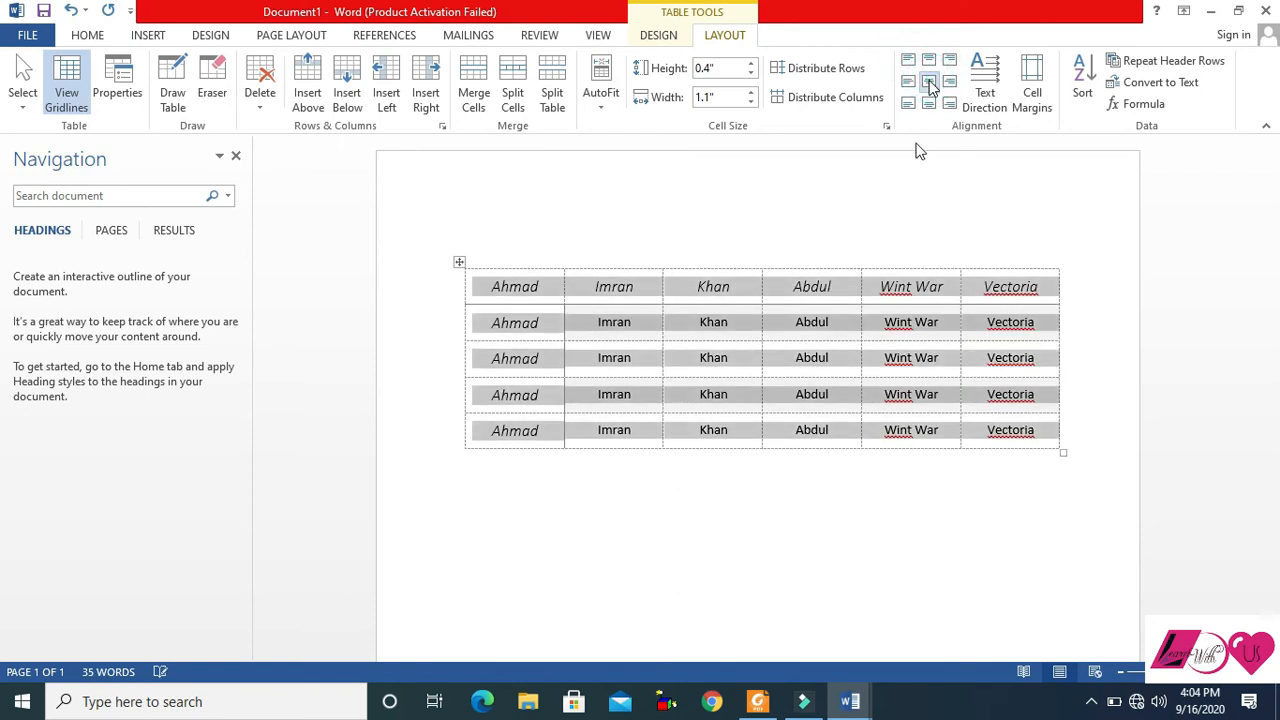
{"action": "left_click", "coordinate": [731, 284]}
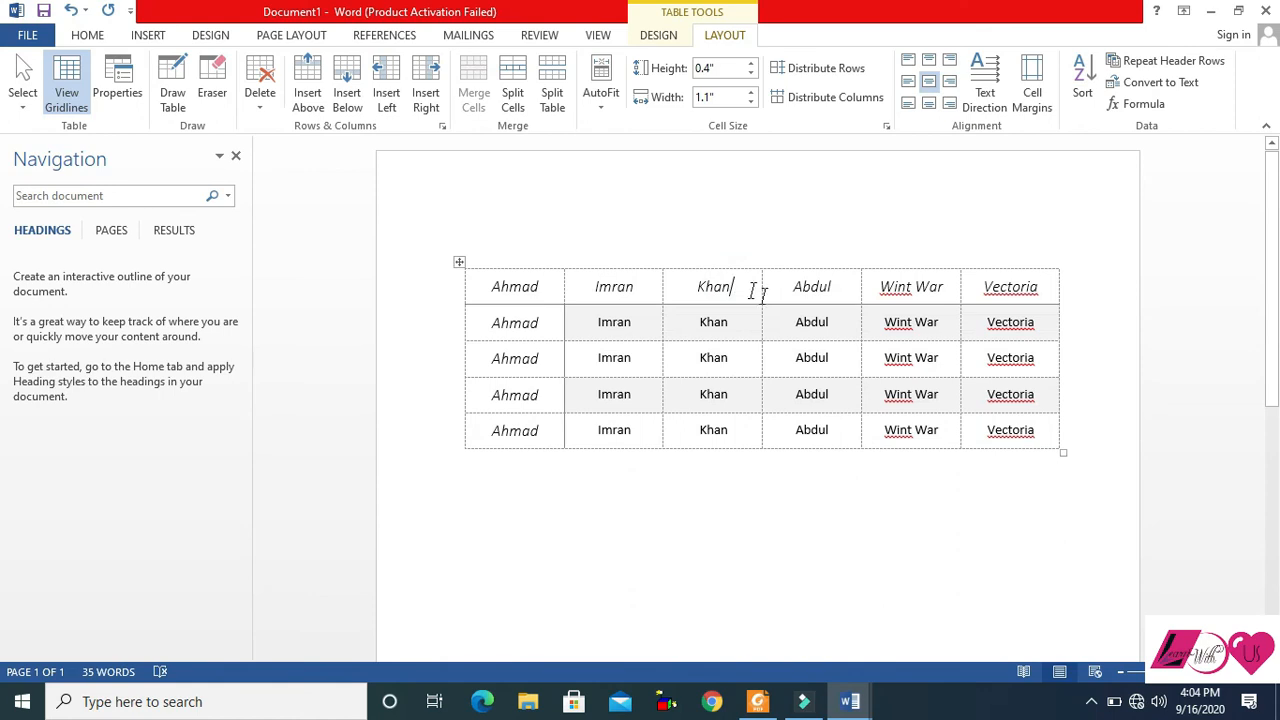
- Align the text in all table cells bottom centre, top centre, and finally centred both horizontally and vertically
{"action": "left_click_drag", "start_coordinate": [485, 292], "coordinate": [1023, 429]}
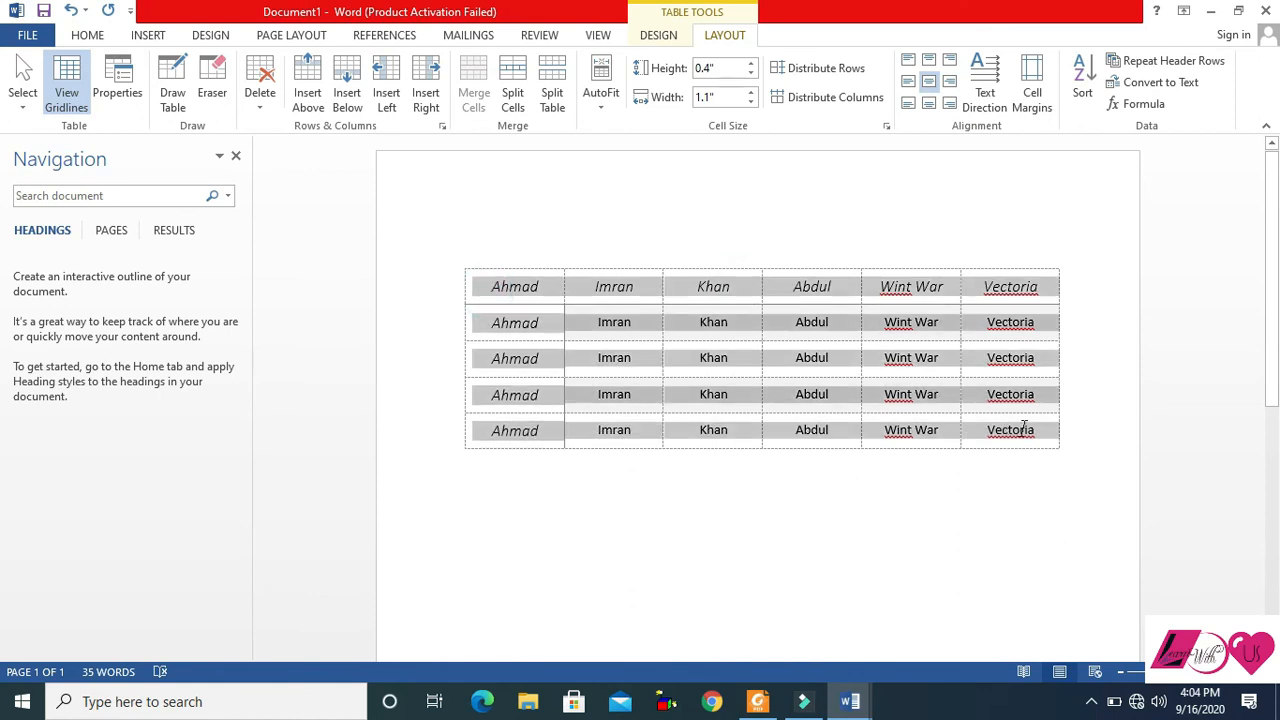
{"action": "left_click", "coordinate": [929, 104]}
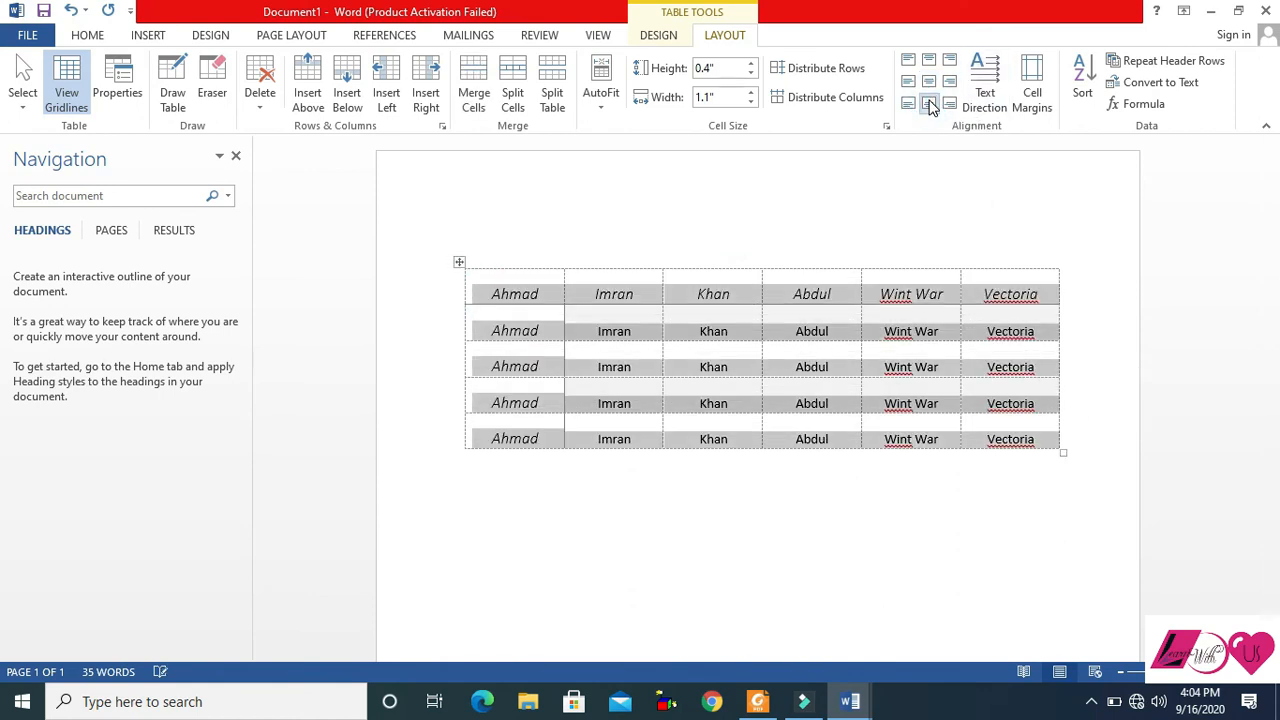
{"action": "left_click", "coordinate": [929, 61]}
{"action": "left_click", "coordinate": [929, 82]}
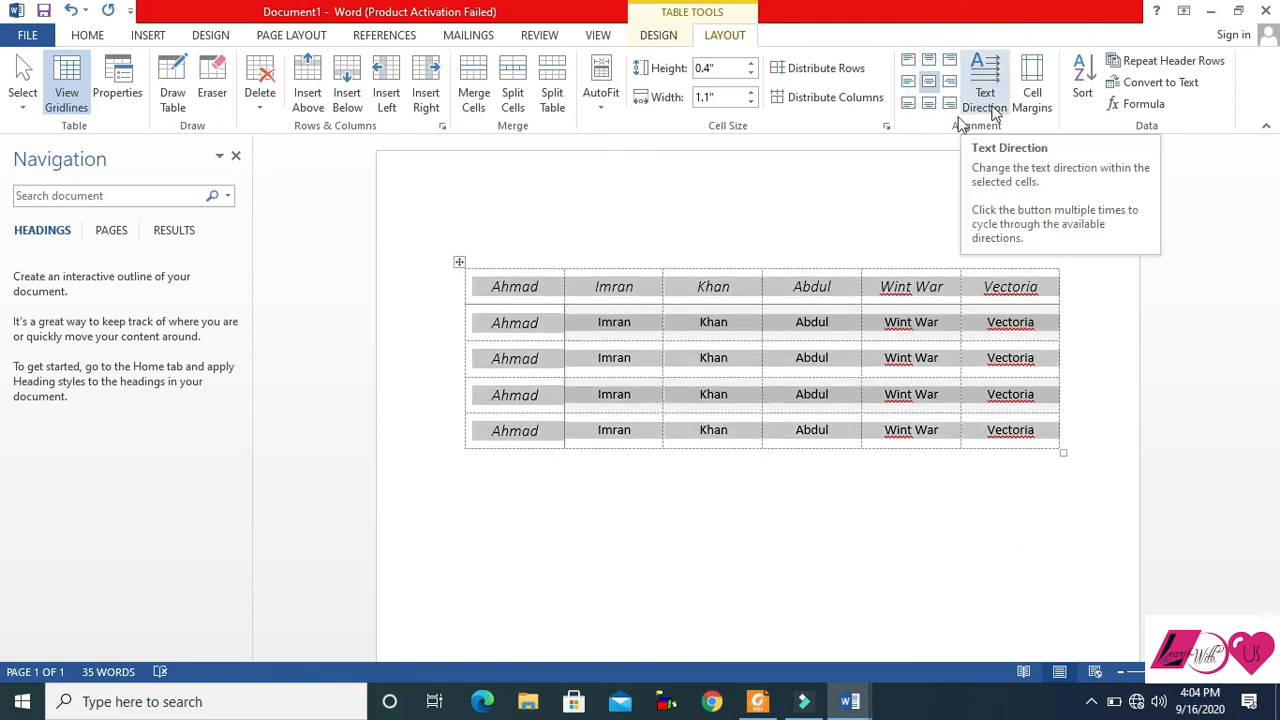
- Merge all cells of the table's first column and delete the repeated names so only one remains
{"action": "left_click", "coordinate": [484, 288]}
{"action": "left_click_drag", "start_coordinate": [484, 288], "coordinate": [543, 420]}
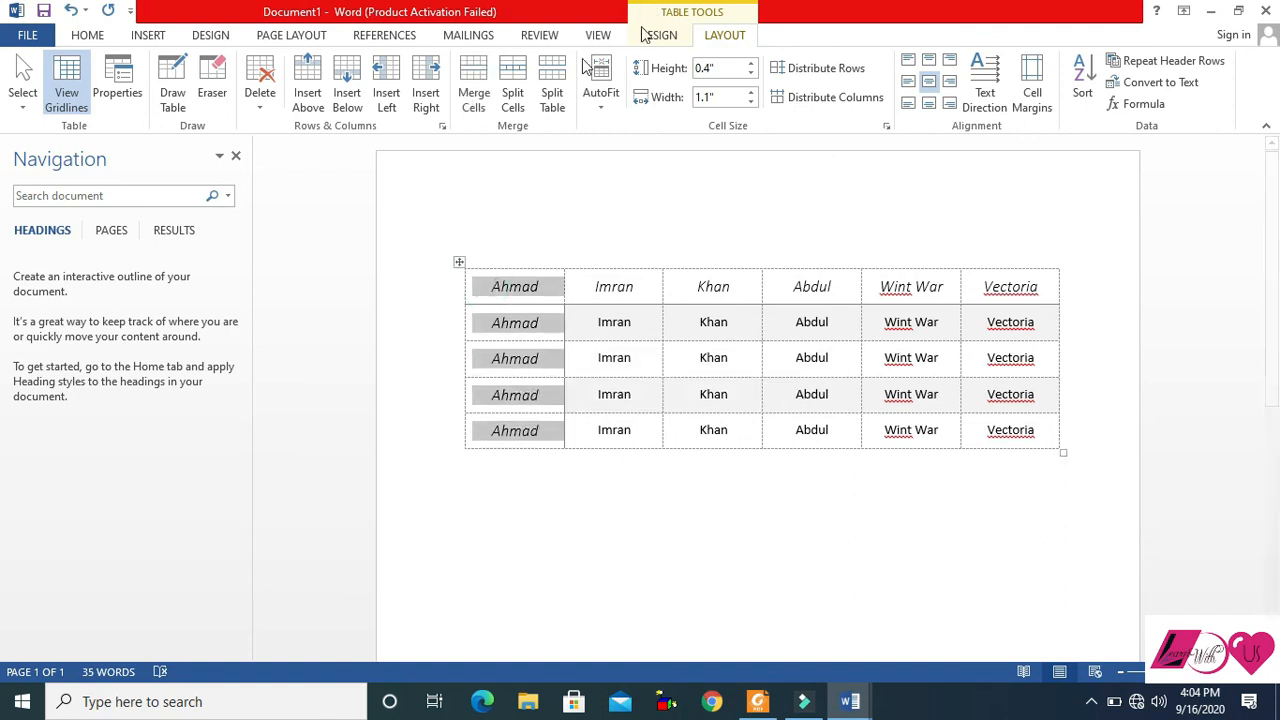
{"action": "left_click", "coordinate": [474, 85]}
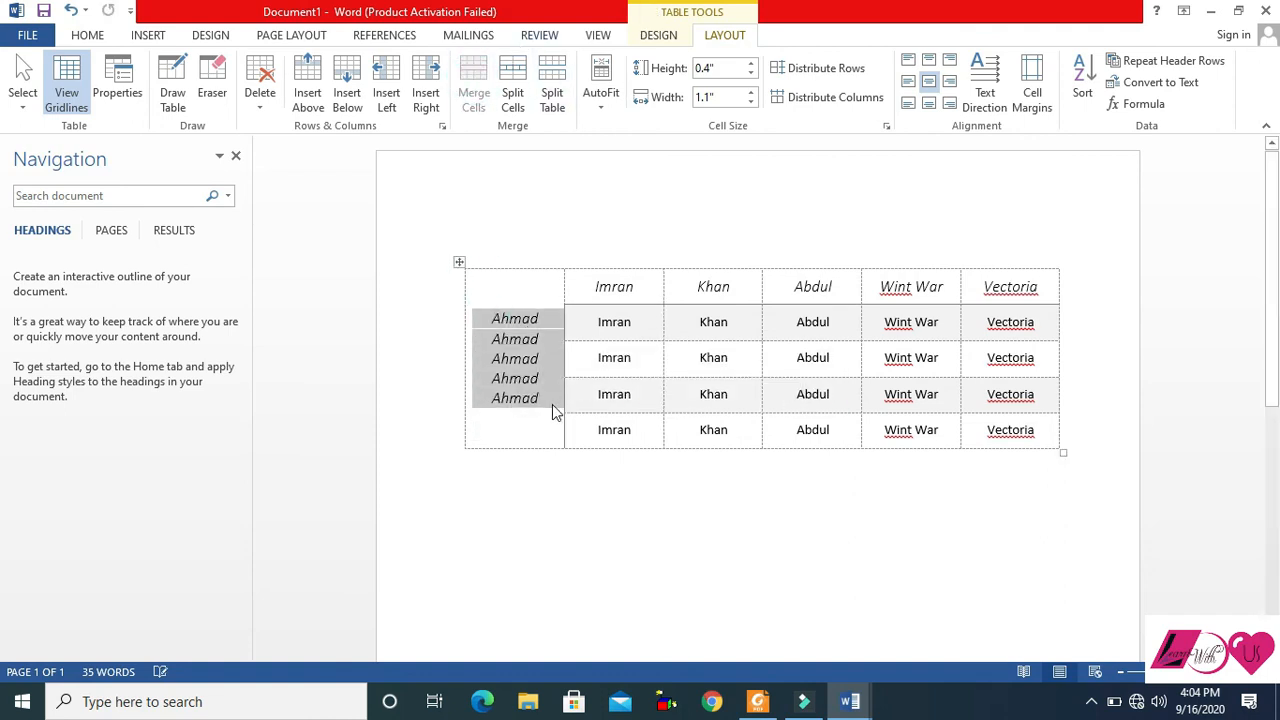
{"action": "left_click_drag", "start_coordinate": [545, 405], "coordinate": [492, 347]}
{"action": "key", "text": "Delete"}
- Rotate the merged cell's text to read vertically downward and enlarge its font size to 28
{"action": "double_click", "coordinate": [534, 348]}
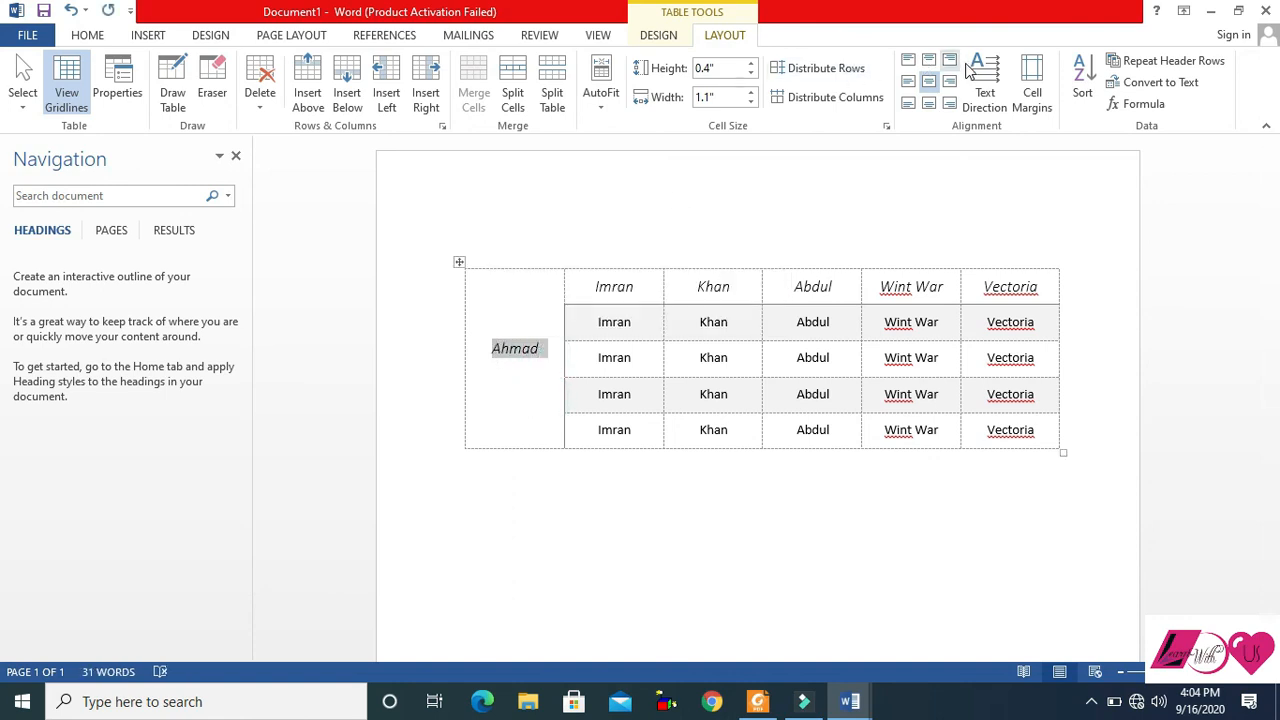
{"action": "left_click", "coordinate": [985, 95]}
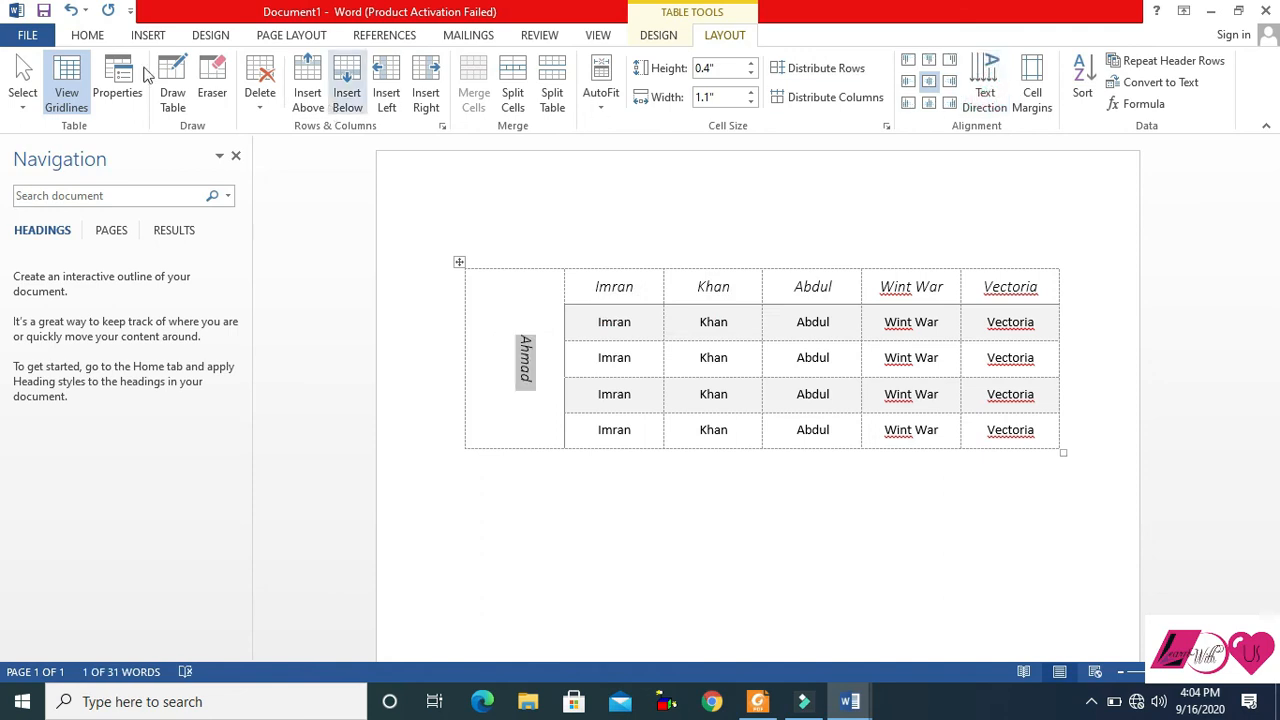
{"action": "left_click", "coordinate": [93, 36]}
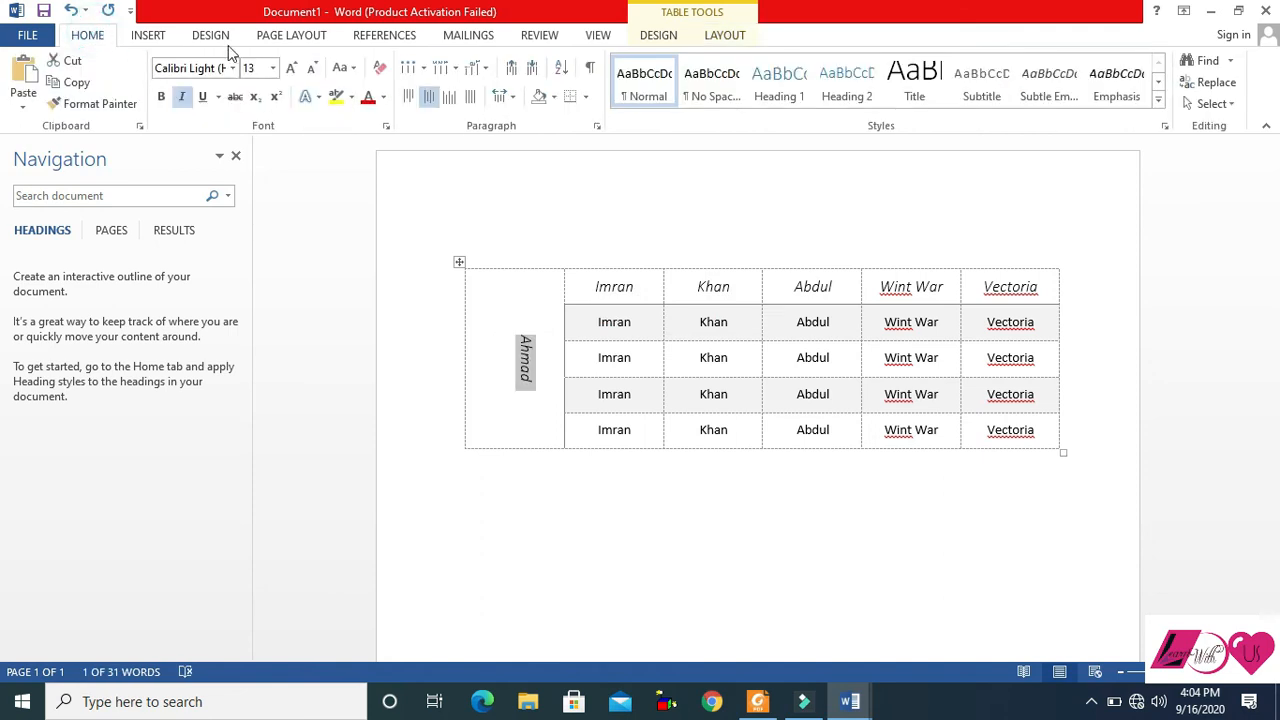
{"action": "left_click", "coordinate": [291, 68]}
{"action": "left_click", "coordinate": [291, 68]}
{"action": "left_click", "coordinate": [291, 68]}
{"action": "left_click", "coordinate": [291, 68]}
{"action": "left_click", "coordinate": [291, 68]}
{"action": "left_click", "coordinate": [291, 68]}
{"action": "left_click", "coordinate": [291, 68]}
{"action": "left_click", "coordinate": [291, 68]}
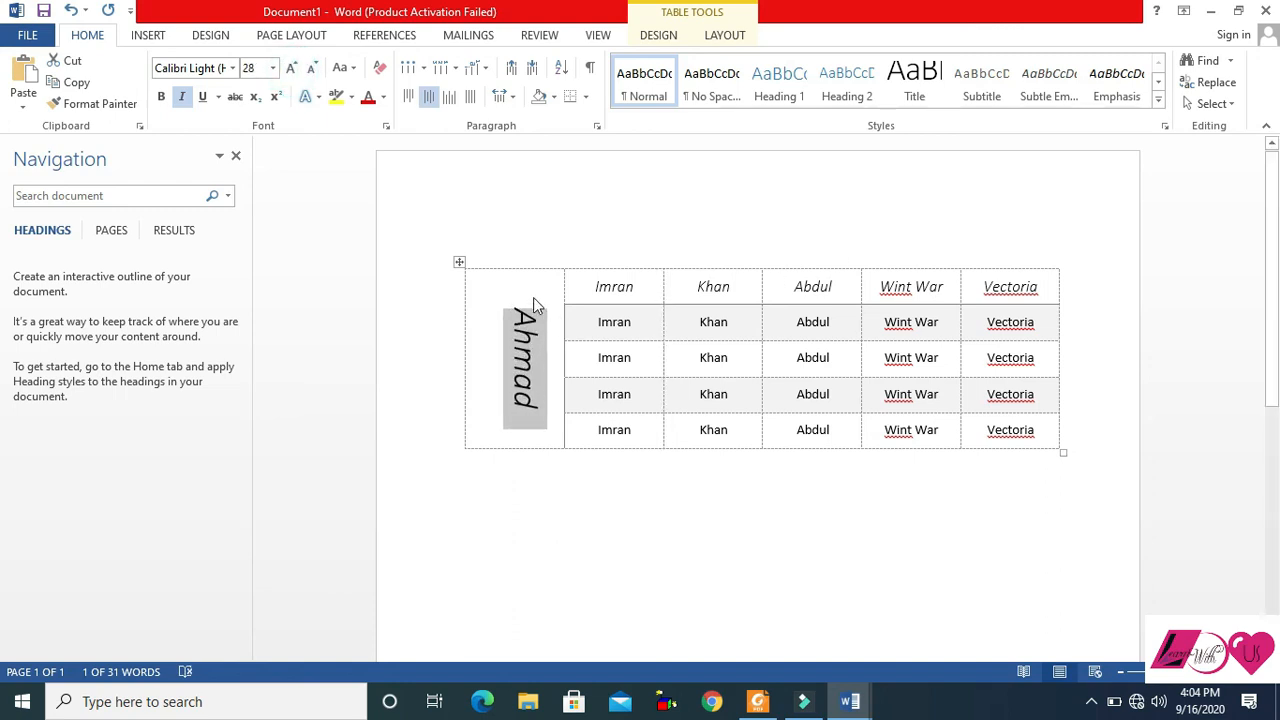
- Set the table's default cell margins to 0.04" top, 0.05" bottom, 0.13" left and 0.13" right
{"action": "left_click", "coordinate": [722, 35]}
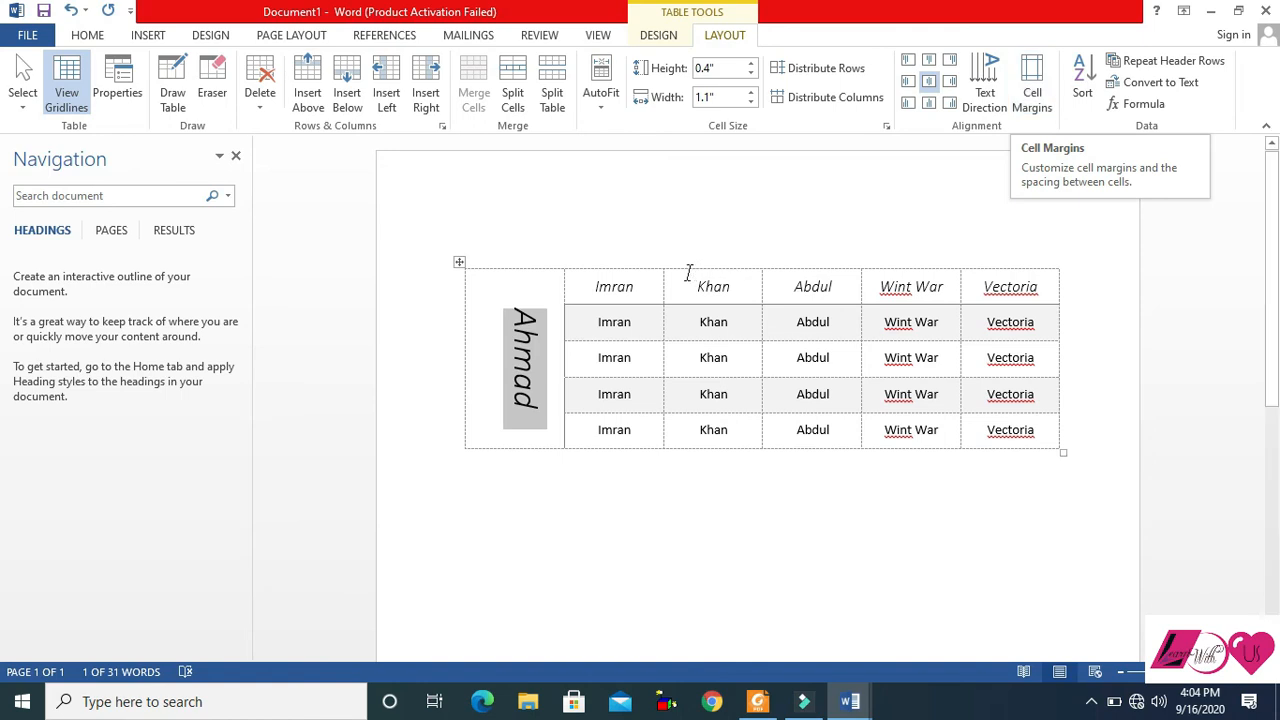
{"action": "left_click_drag", "start_coordinate": [588, 277], "coordinate": [1011, 437]}
{"action": "left_click", "coordinate": [1032, 94]}
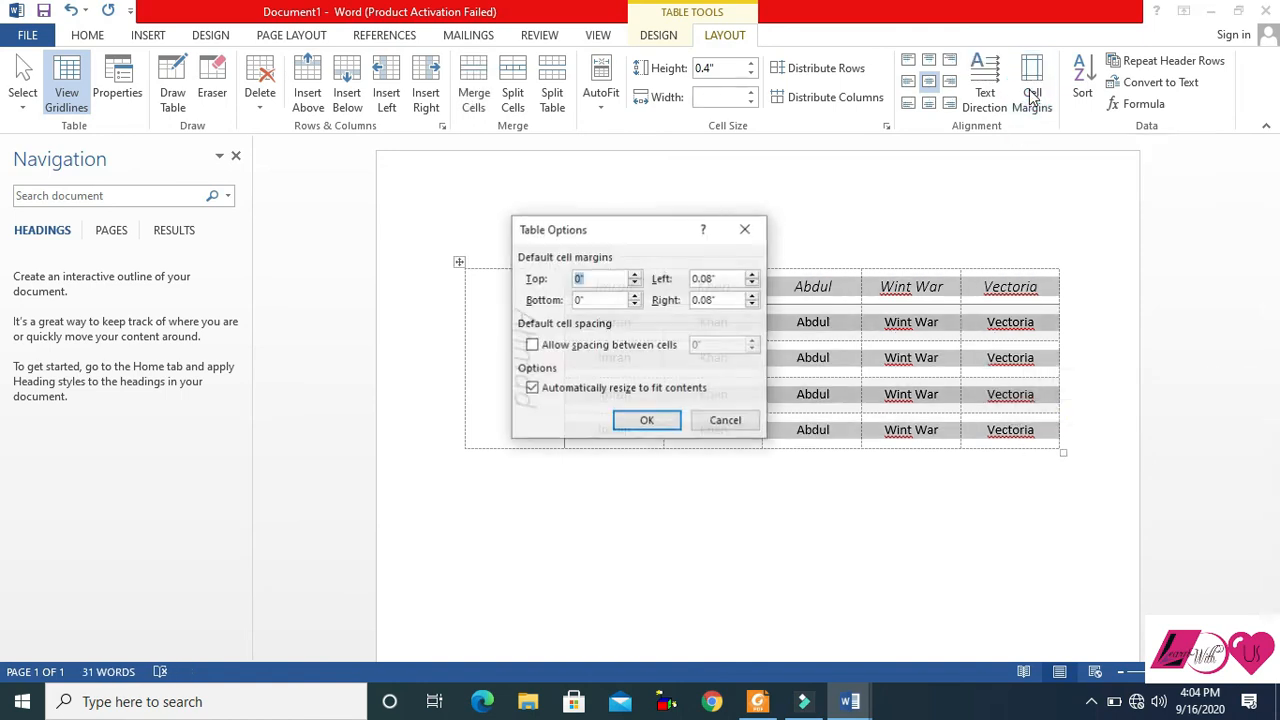
{"action": "left_click", "coordinate": [636, 276]}
{"action": "left_click", "coordinate": [636, 276]}
{"action": "left_click", "coordinate": [753, 277]}
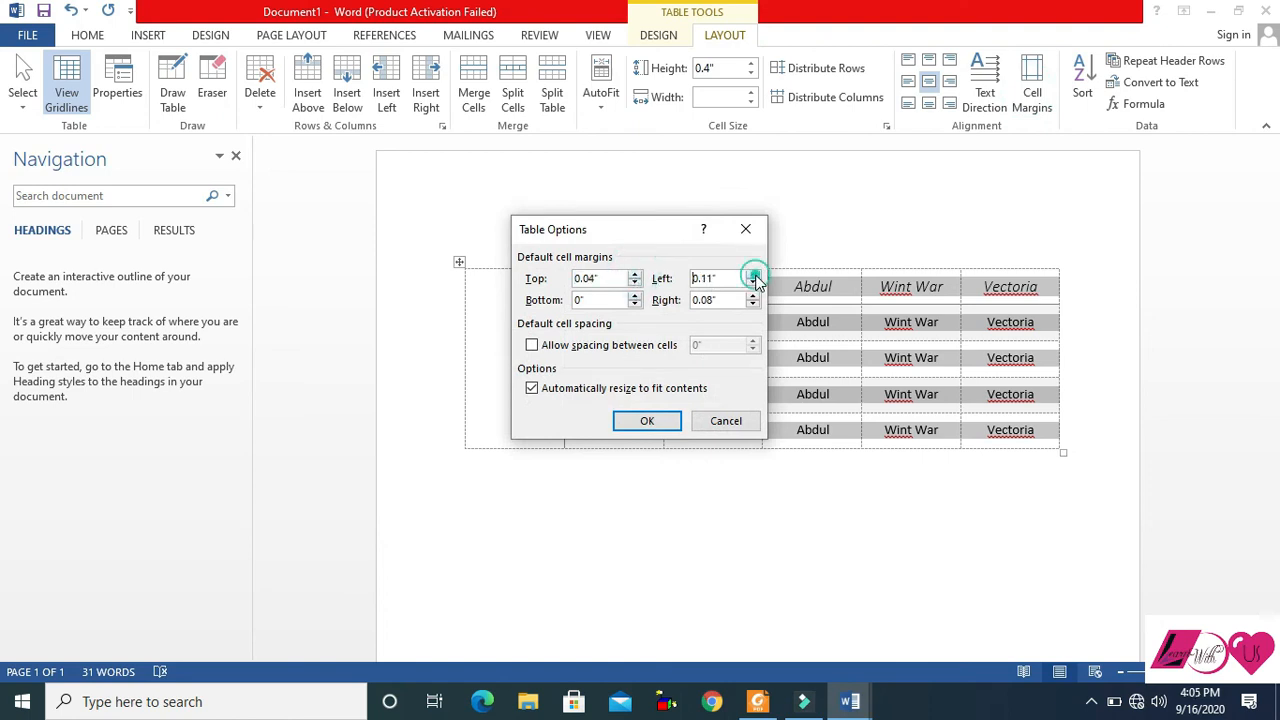
{"action": "left_click", "coordinate": [635, 296]}
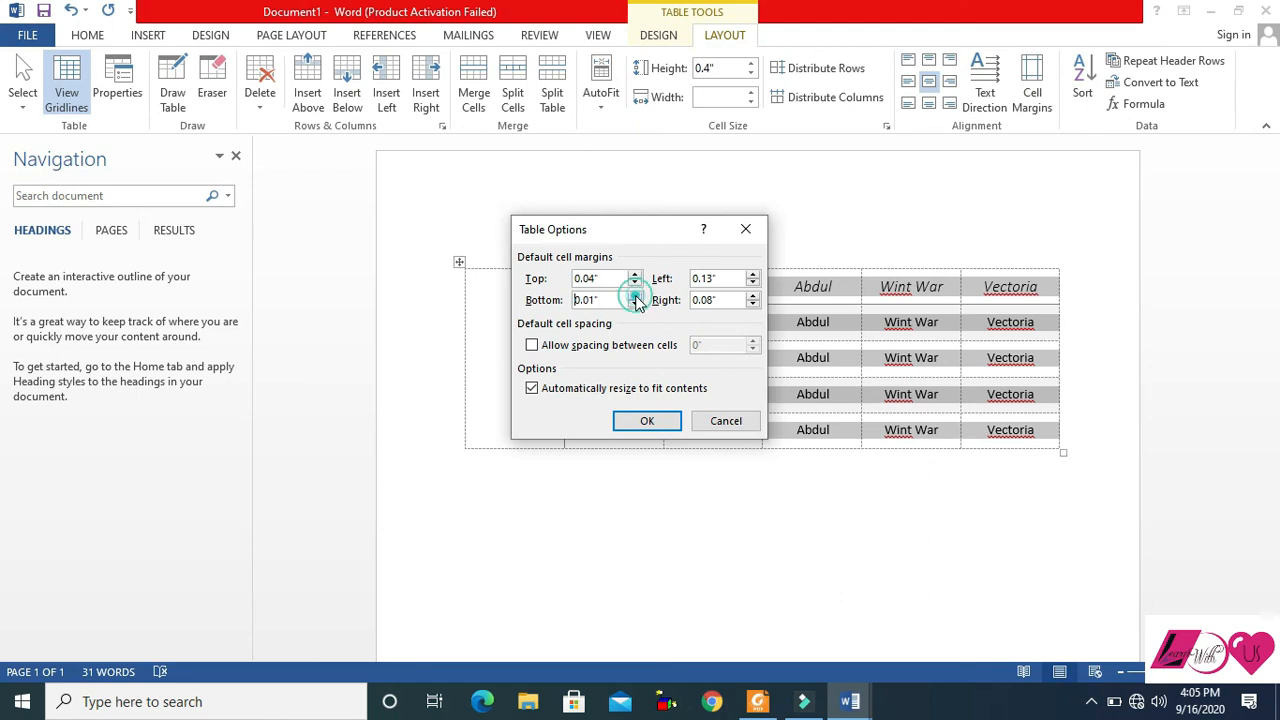
{"action": "left_click", "coordinate": [635, 296]}
{"action": "left_click", "coordinate": [753, 296]}
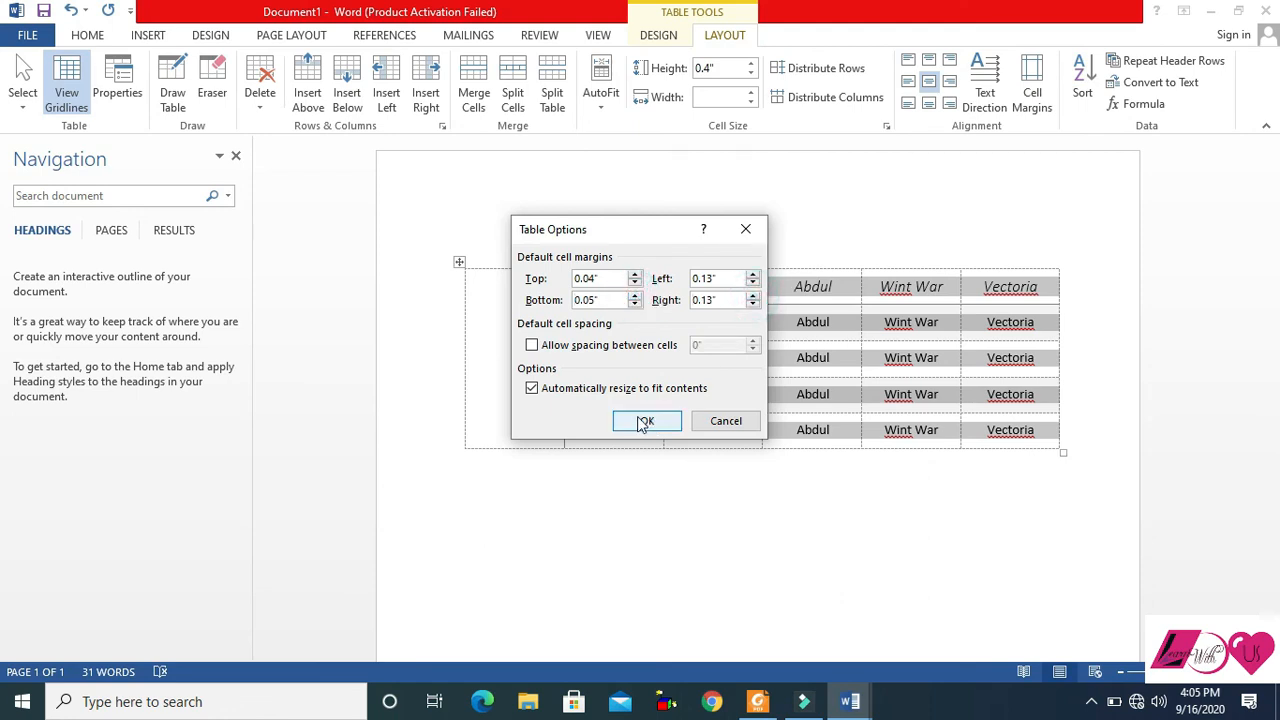
{"action": "left_click", "coordinate": [643, 421]}
{"action": "left_click", "coordinate": [853, 345]}
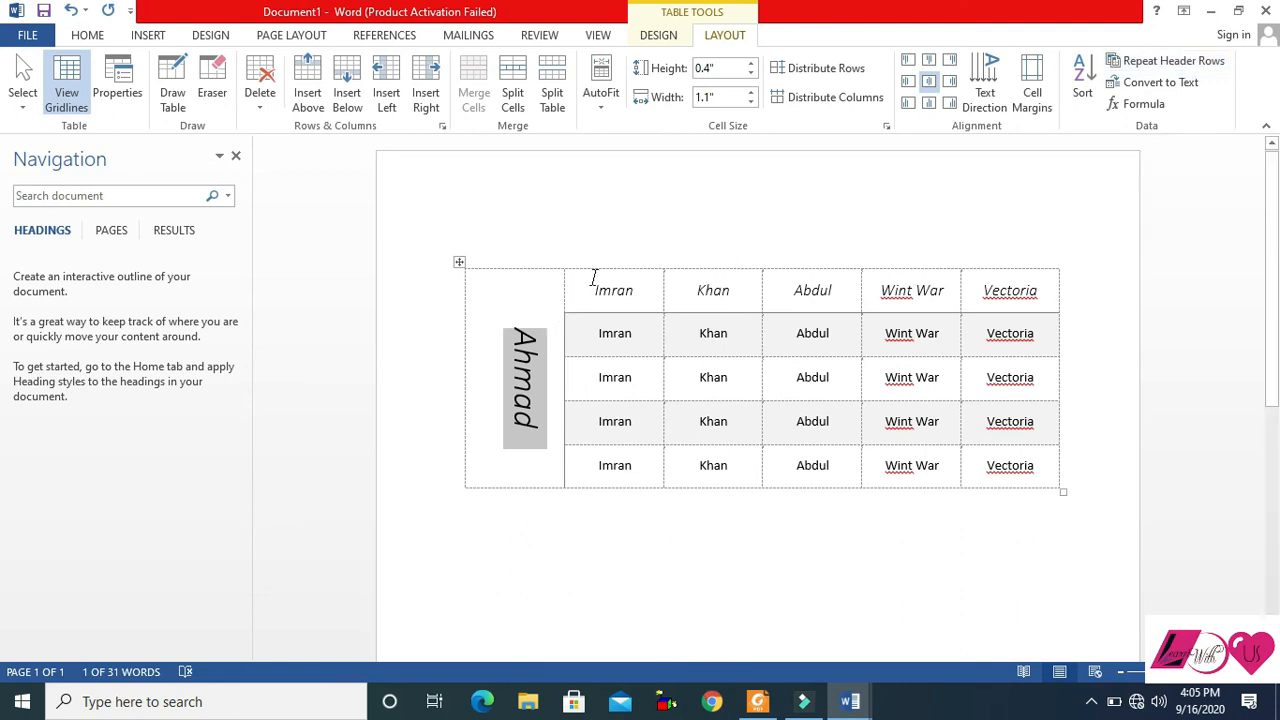
- Mark the table's top row, selected from the second column to the last, as a repeating header row
{"action": "left_click", "coordinate": [594, 278]}
{"action": "left_click_drag", "start_coordinate": [594, 278], "coordinate": [1017, 286]}
{"action": "left_click", "coordinate": [1183, 62]}
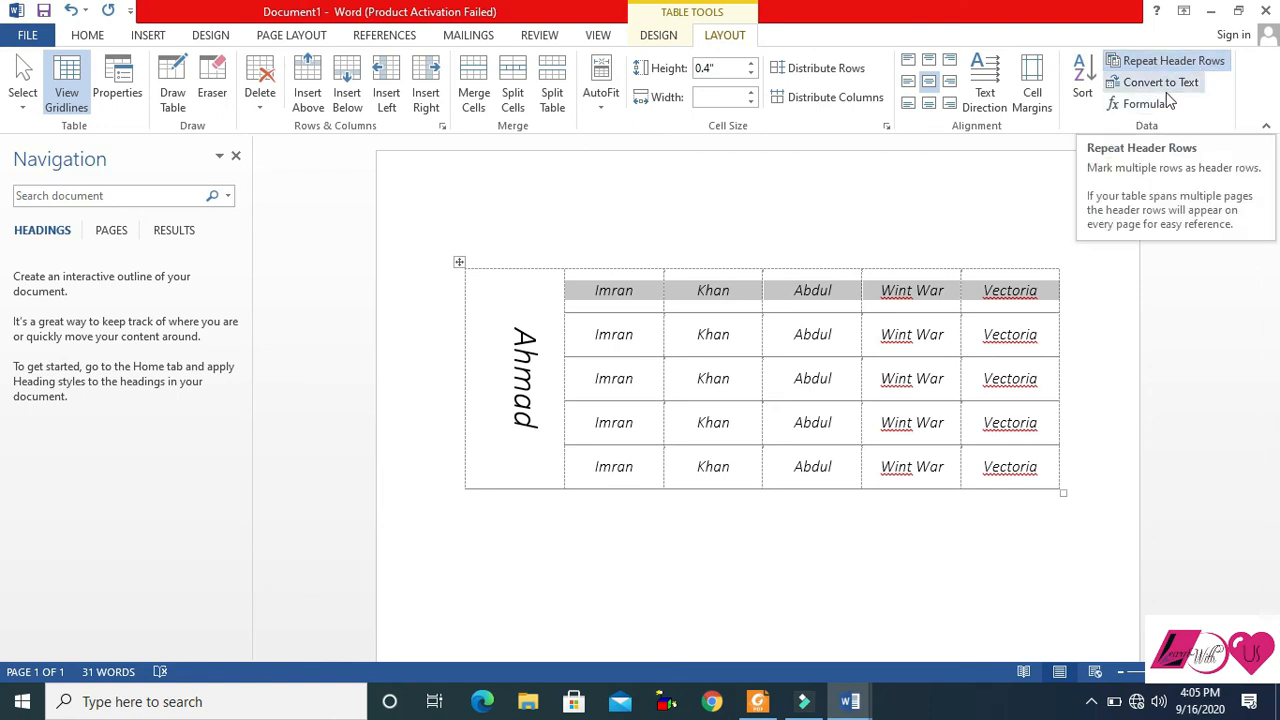
- Convert the whole table to text separated by paragraph marks, and undo the conversion
{"action": "left_click", "coordinate": [457, 263]}
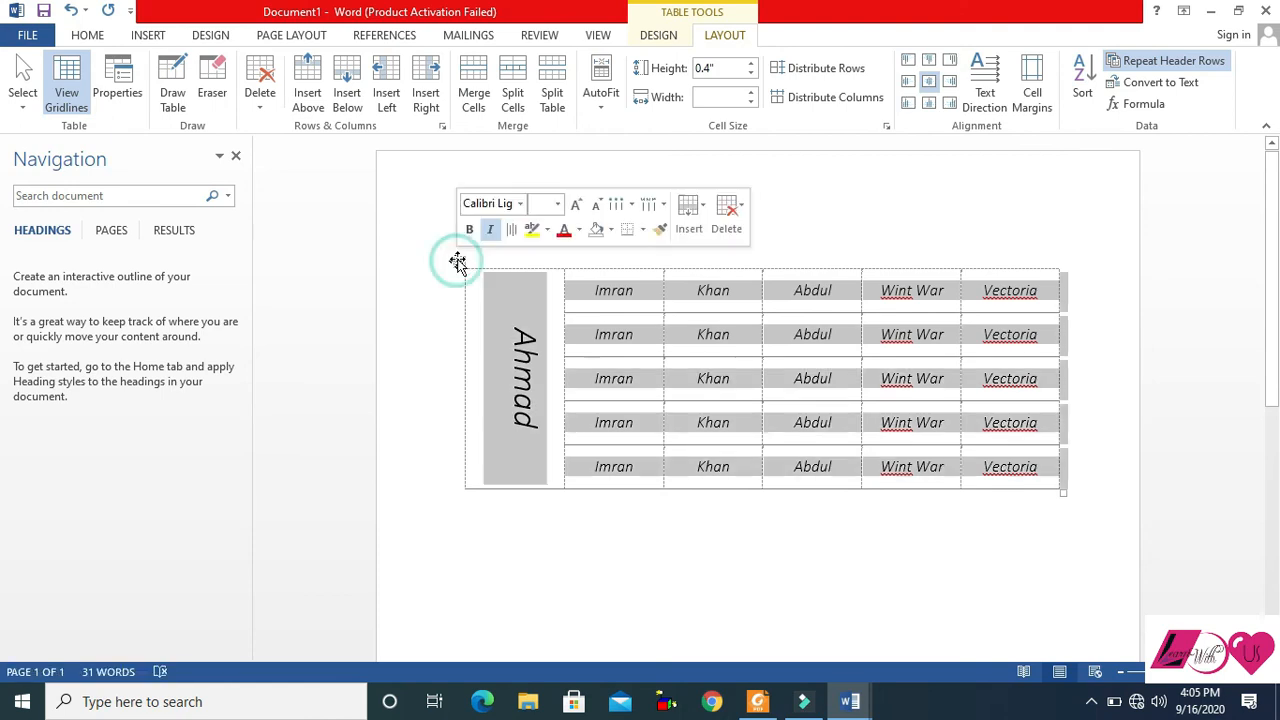
{"action": "left_click", "coordinate": [1152, 86]}
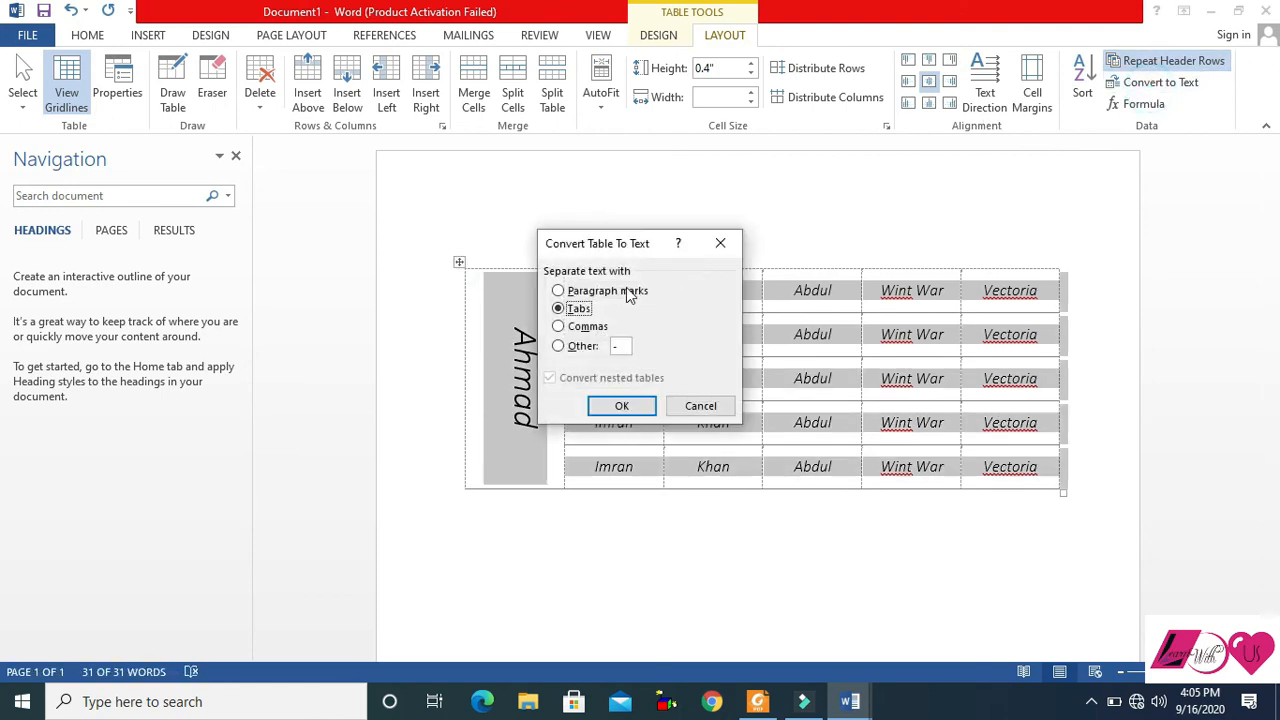
{"action": "left_click", "coordinate": [580, 291]}
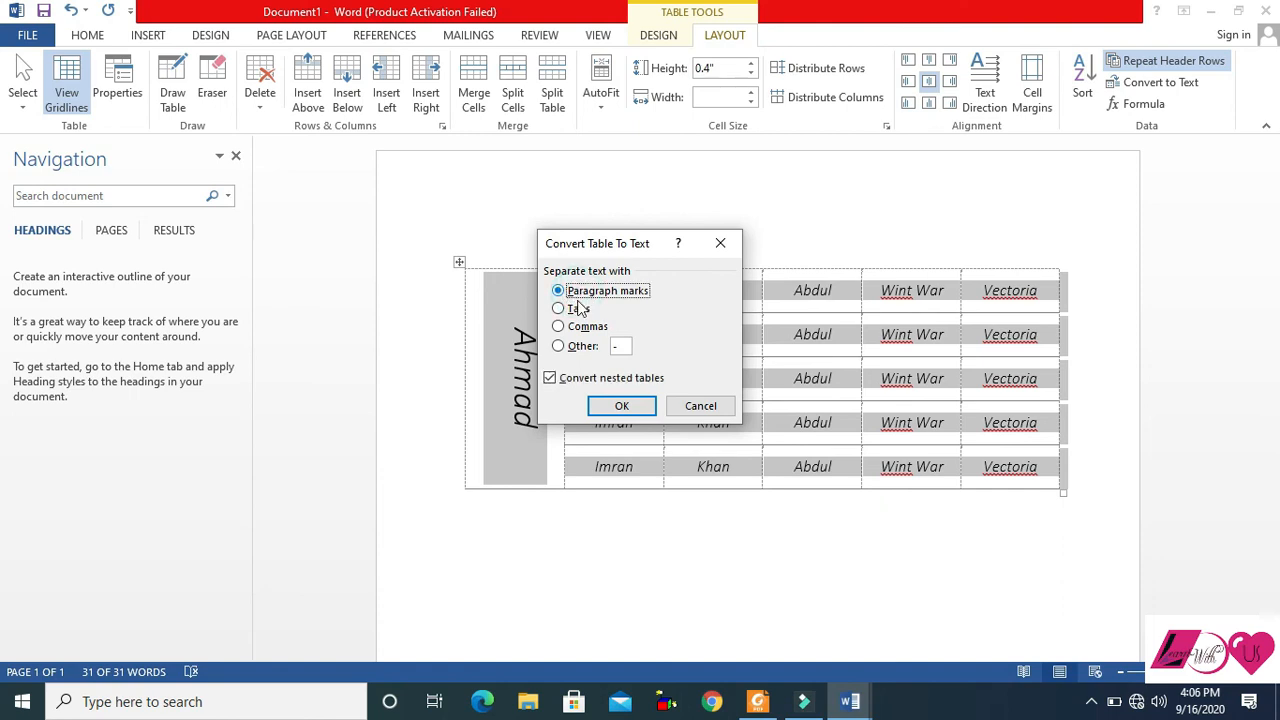
{"action": "left_click", "coordinate": [621, 408]}
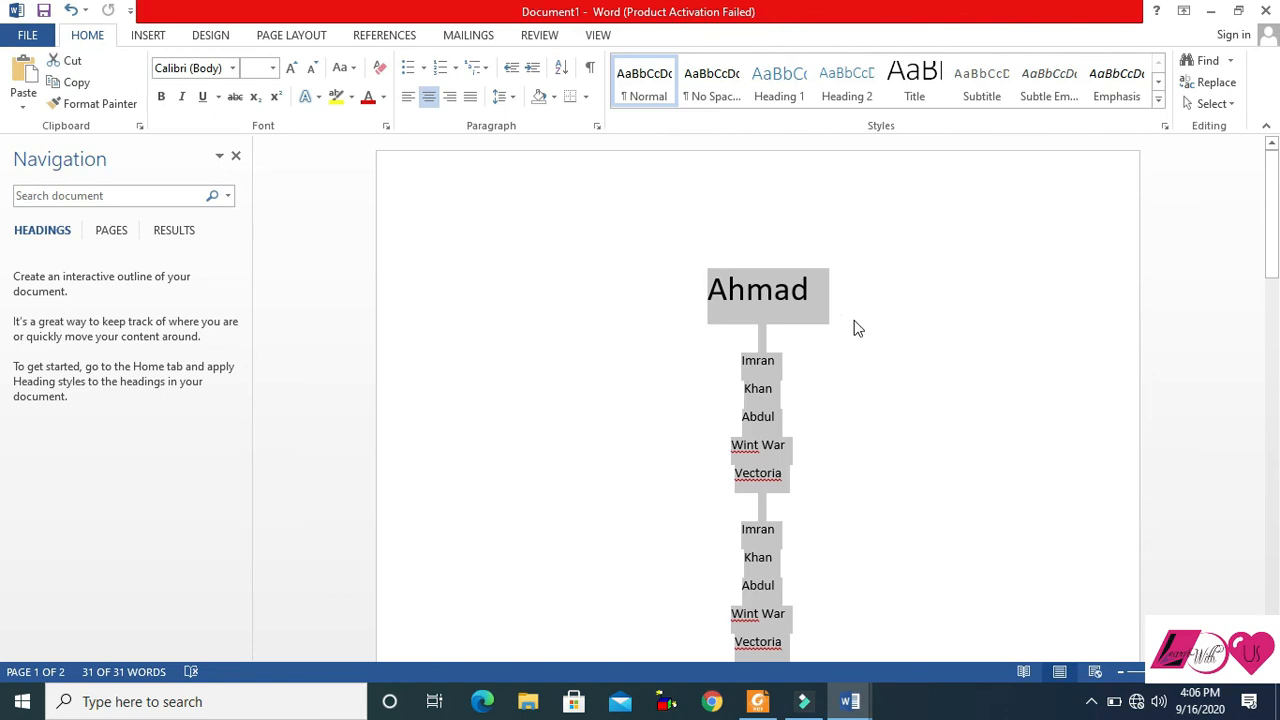
{"action": "left_click_drag", "start_coordinate": [1274, 185], "coordinate": [1277, 213]}
{"action": "key", "text": "ctrl+z"}
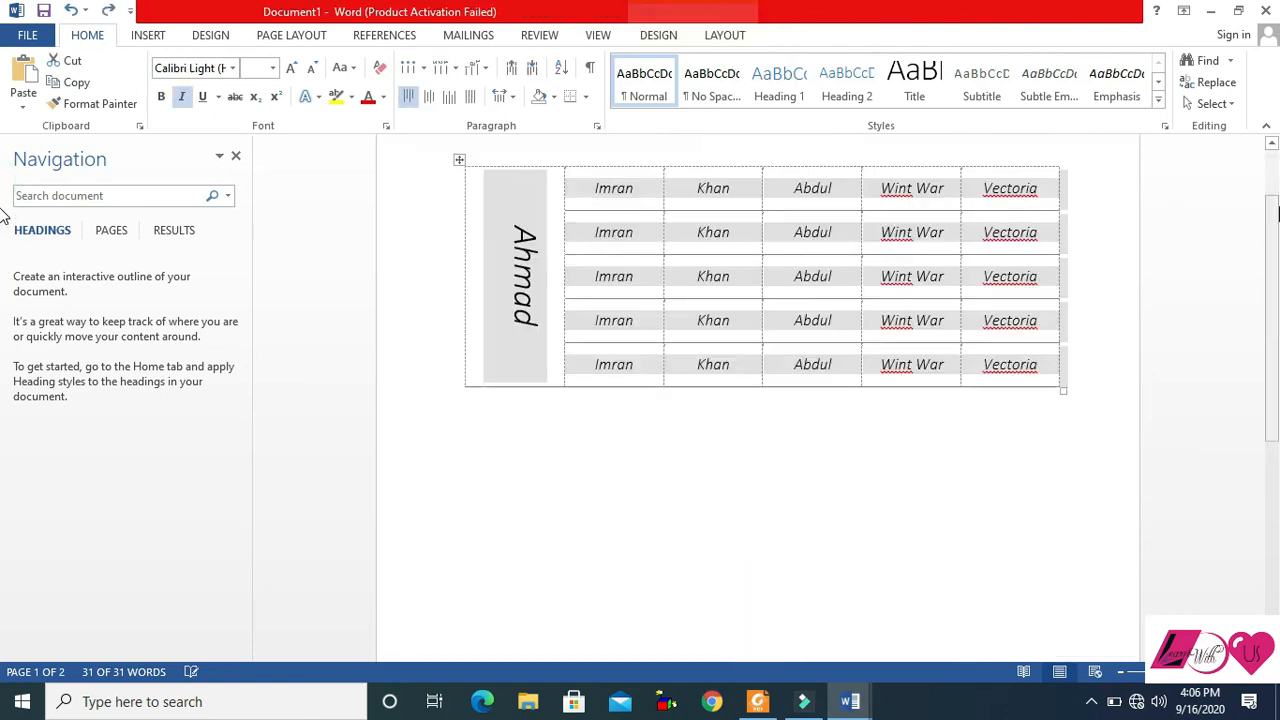
{"action": "left_click", "coordinate": [731, 35]}
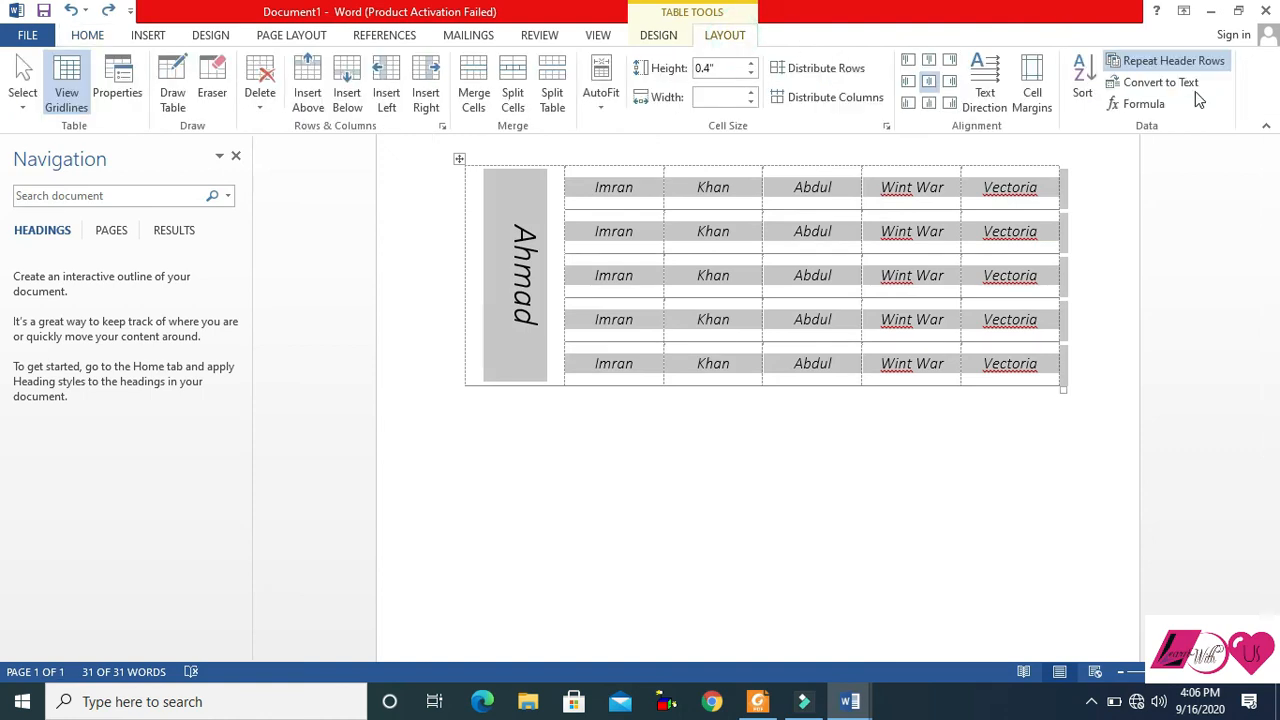
{"action": "left_click", "coordinate": [1144, 106]}
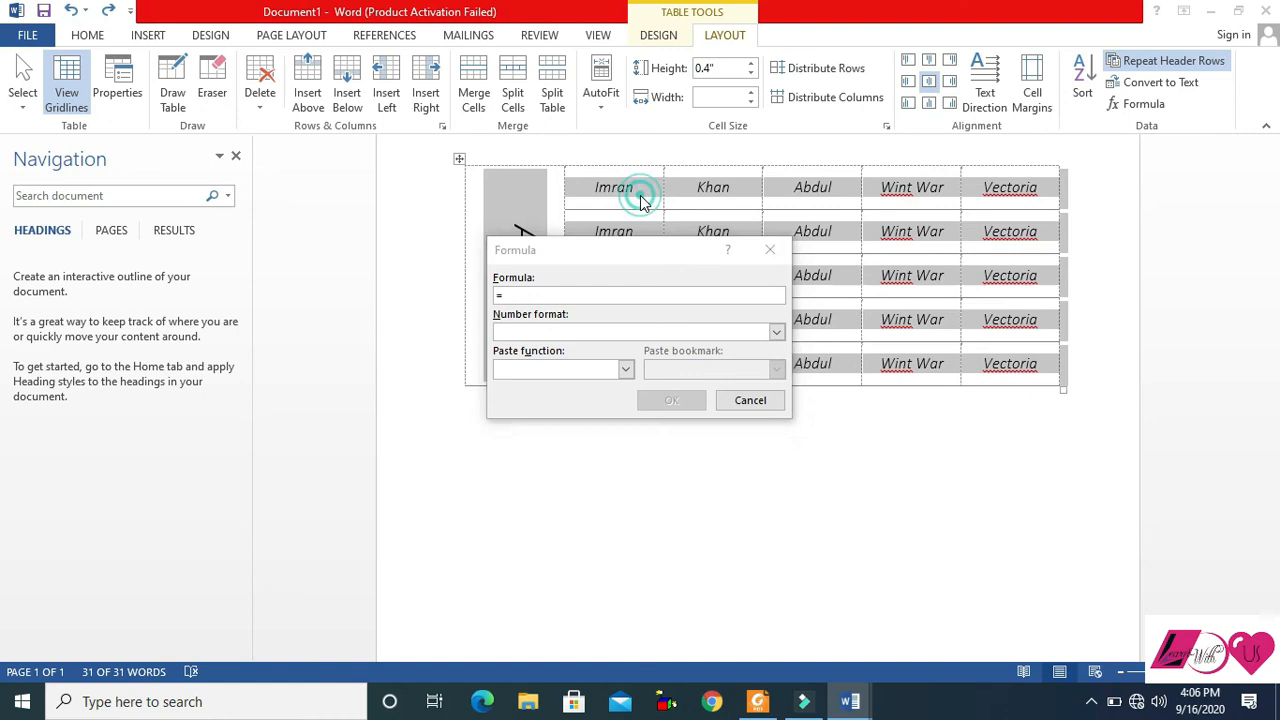
{"action": "left_click", "coordinate": [750, 400]}
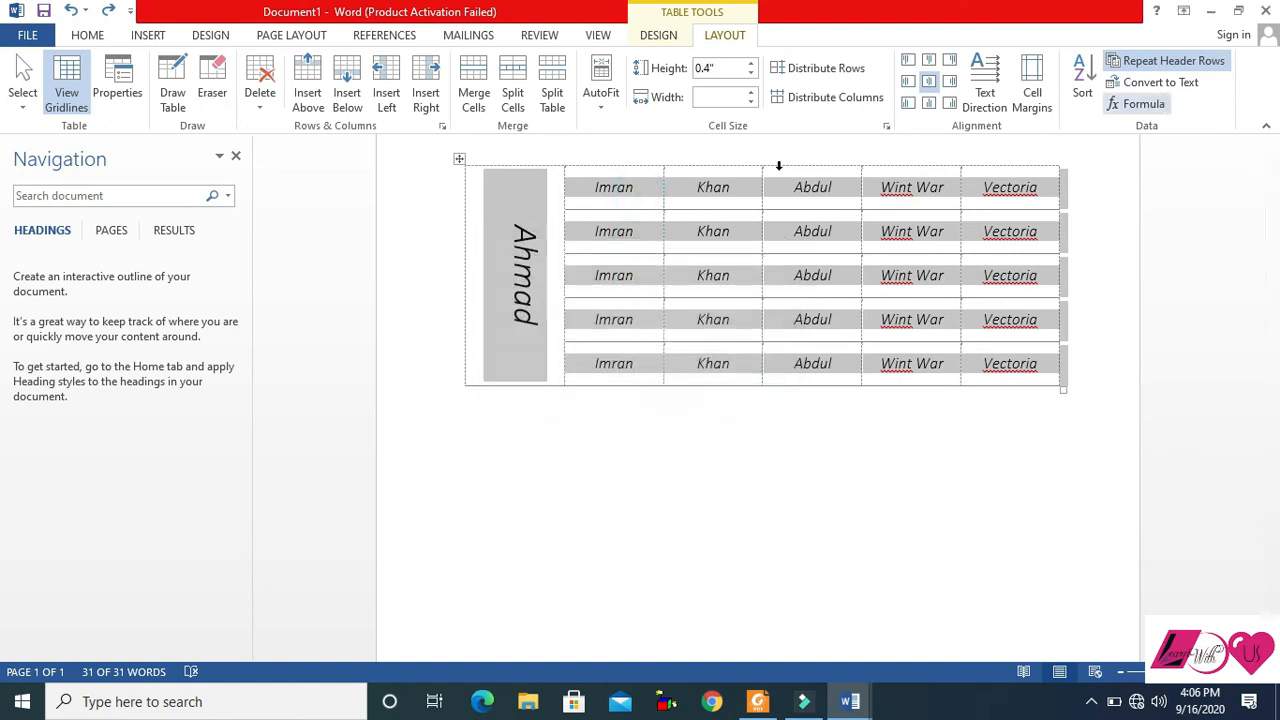
- Insert the formula =sum() after the text in the top row's second cell
{"action": "left_click", "coordinate": [637, 194]}
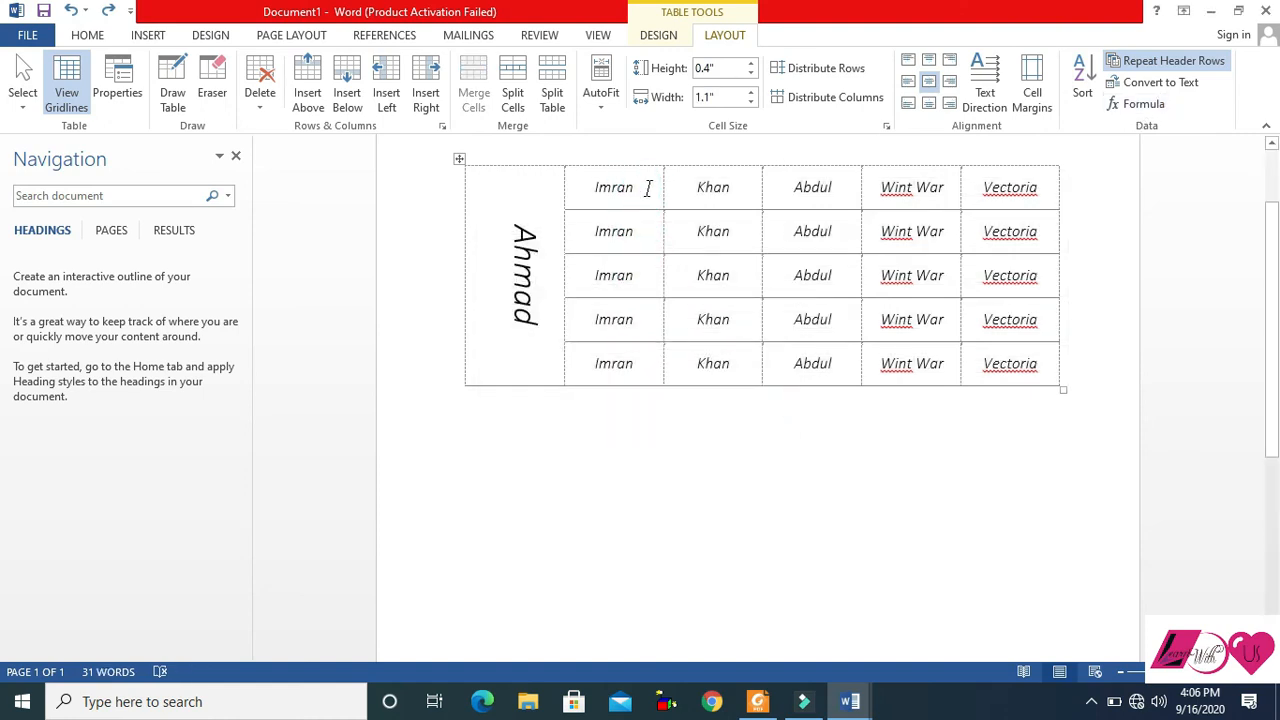
{"action": "left_click", "coordinate": [1143, 105]}
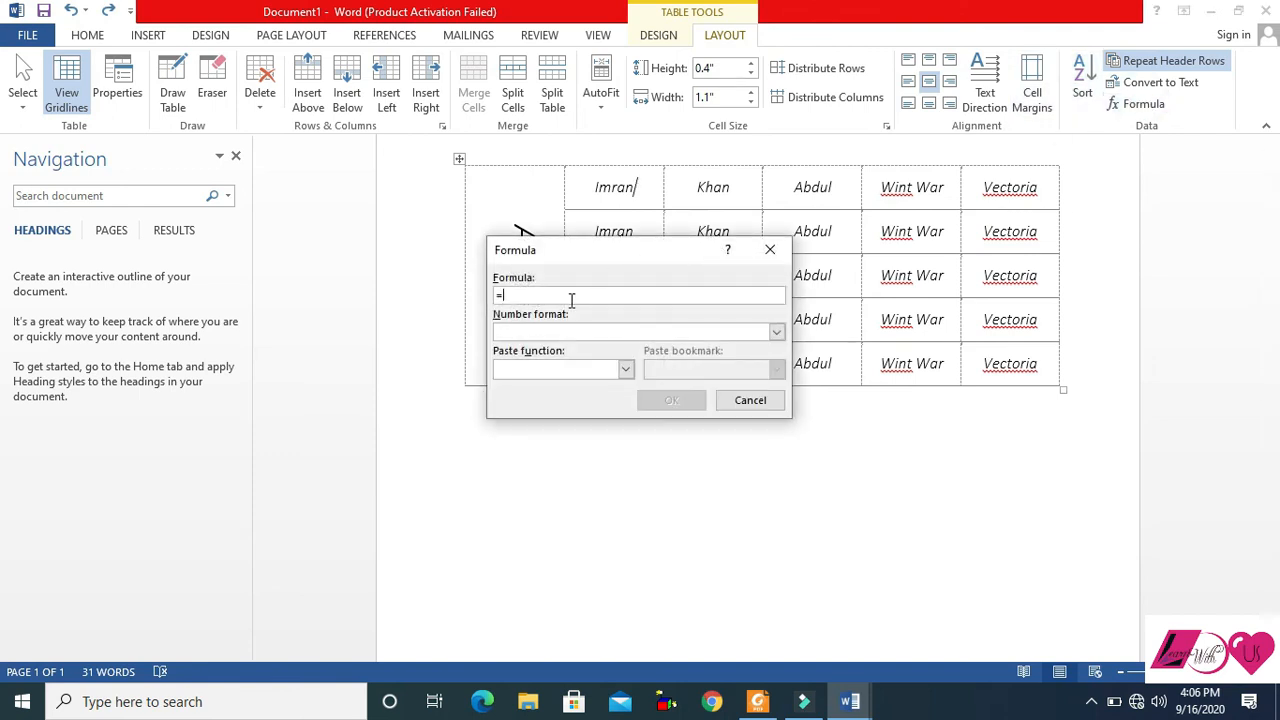
{"action": "type", "text": "sum"}
{"action": "type", "text": "()"}
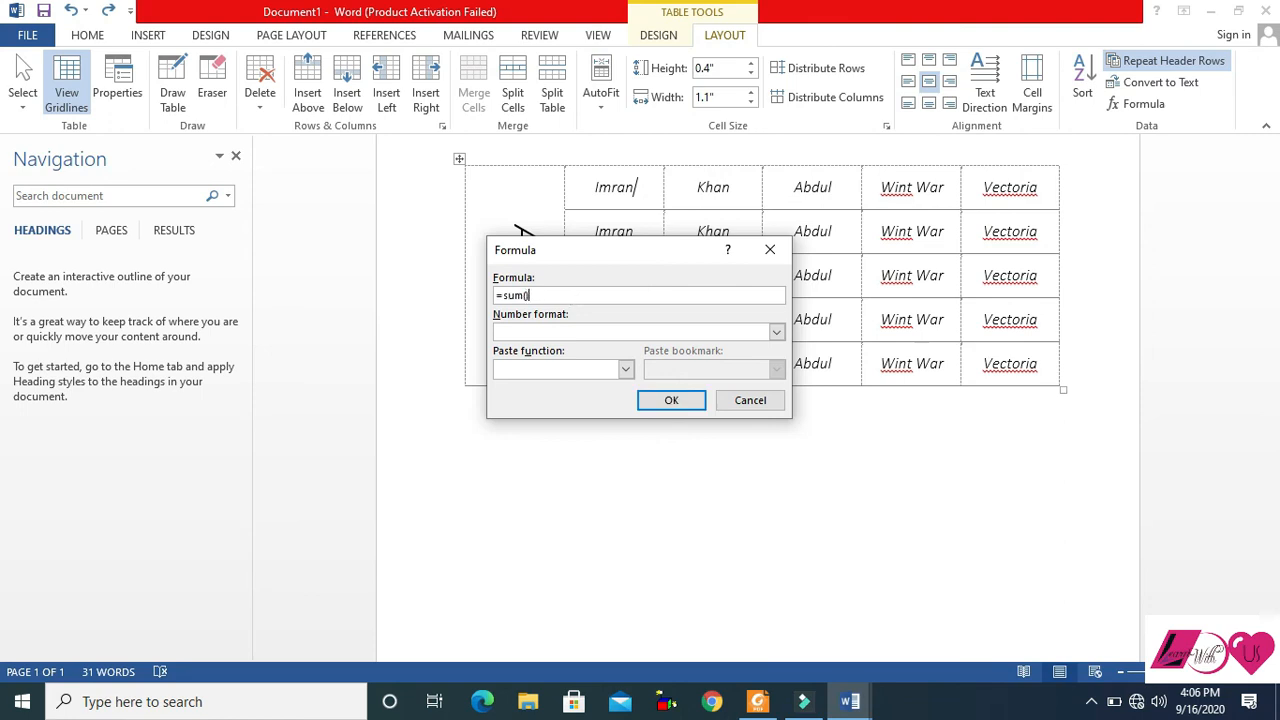
{"action": "left_click", "coordinate": [684, 402]}
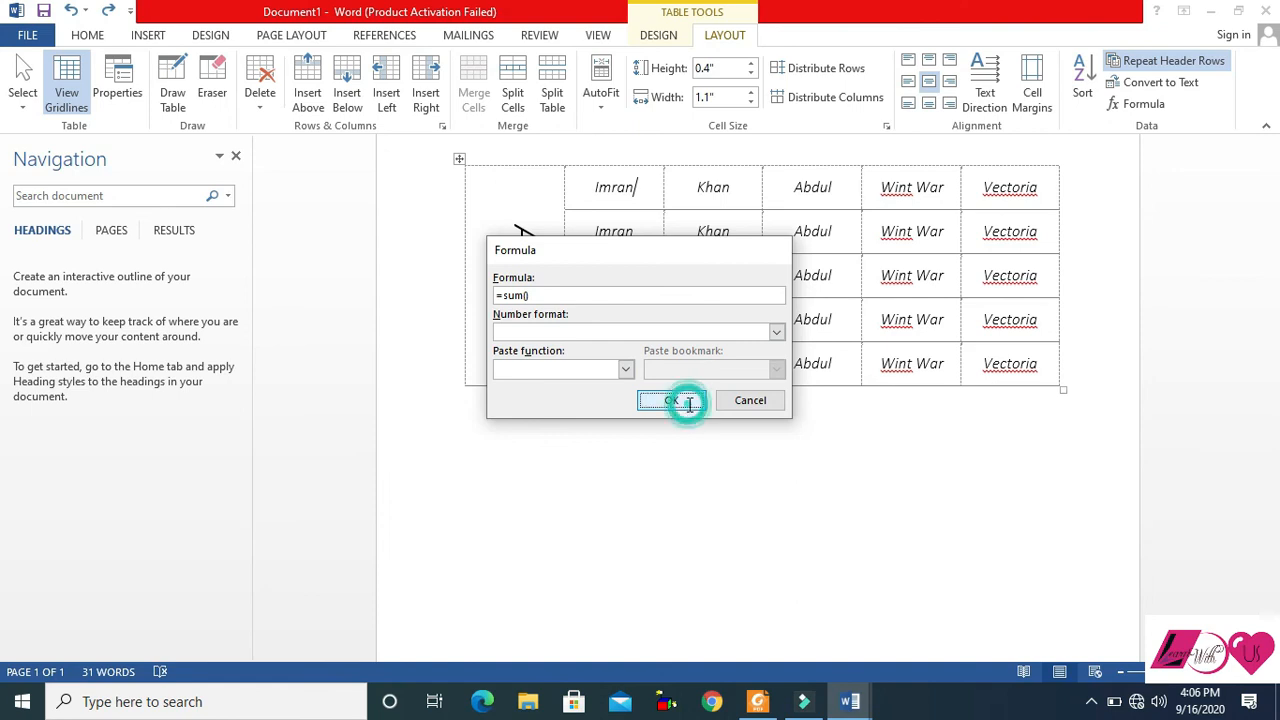
{"action": "left_click", "coordinate": [652, 199]}
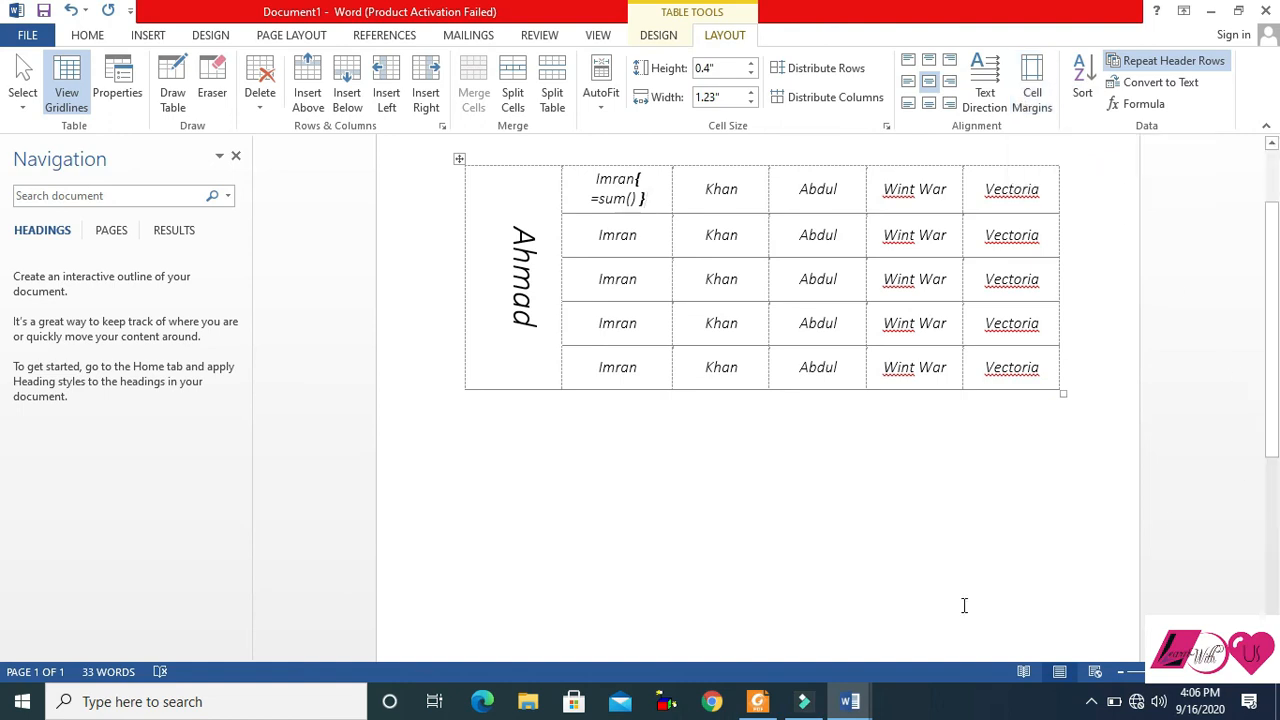
- Switch to Foxit Reader and bring up the Alif_Ailaan_report_25_million_broken_promises.pdf document to examine Table 1.1
{"action": "left_click", "coordinate": [760, 704]}
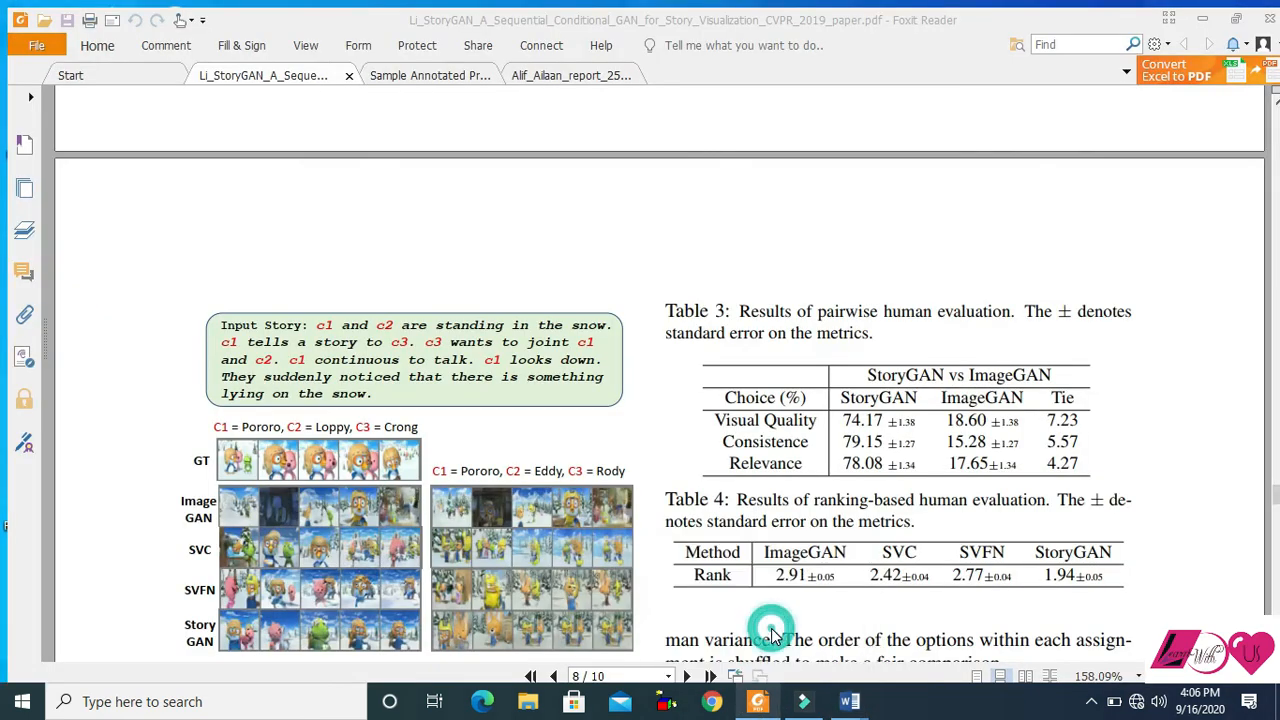
{"action": "left_click", "coordinate": [427, 68]}
{"action": "left_click", "coordinate": [565, 70]}
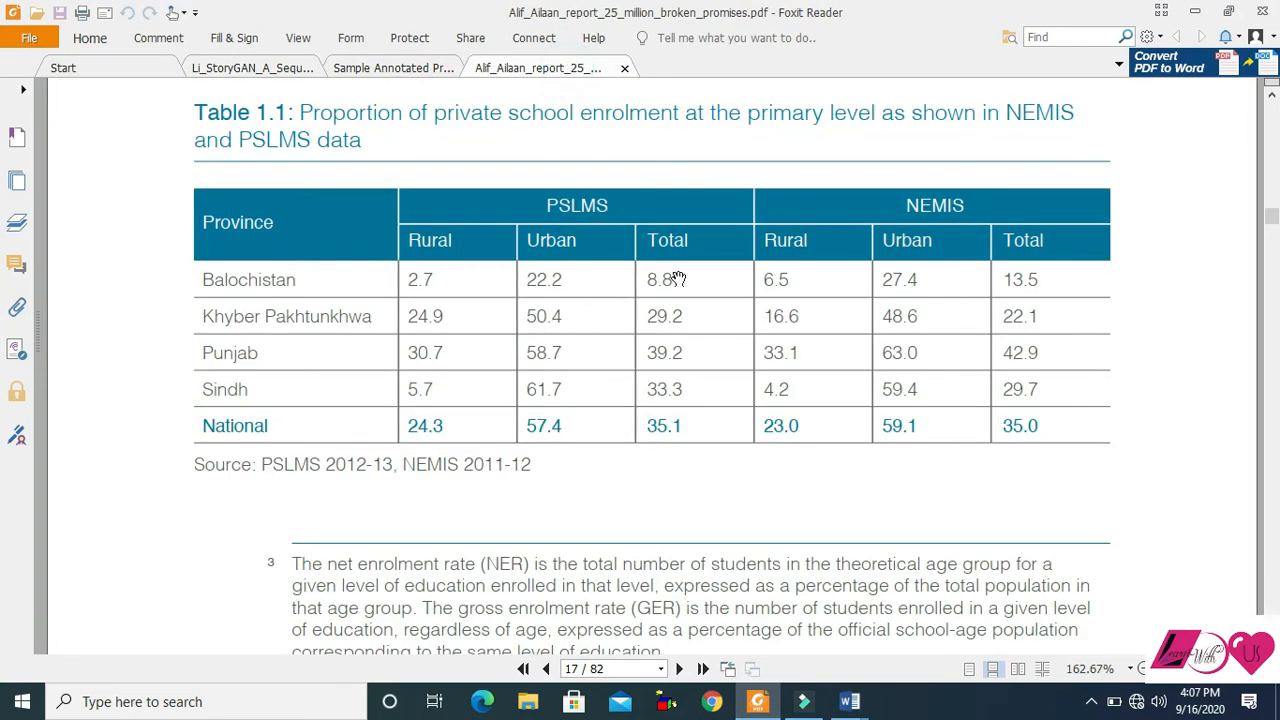